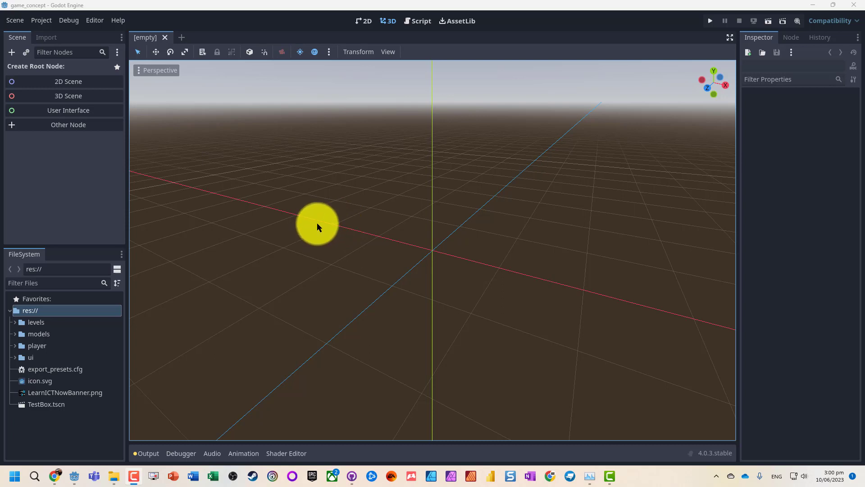
Step: Create a scene with a 2D root node and save it as node_2d.tscn in a new levels_2d folder
click(62, 84)
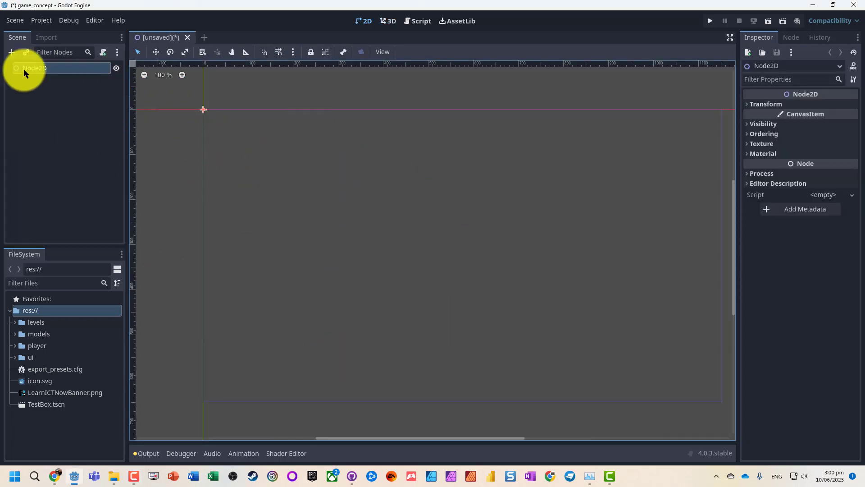
key(ctrl+s)
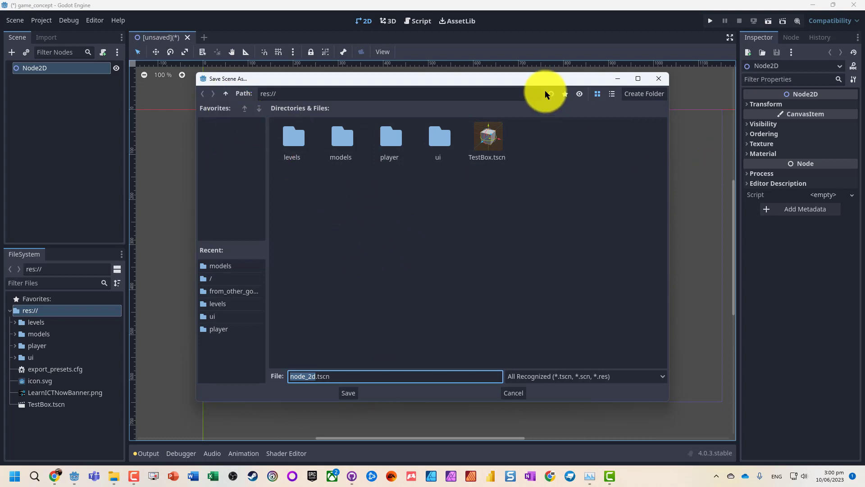
right_click(450, 199)
click(631, 96)
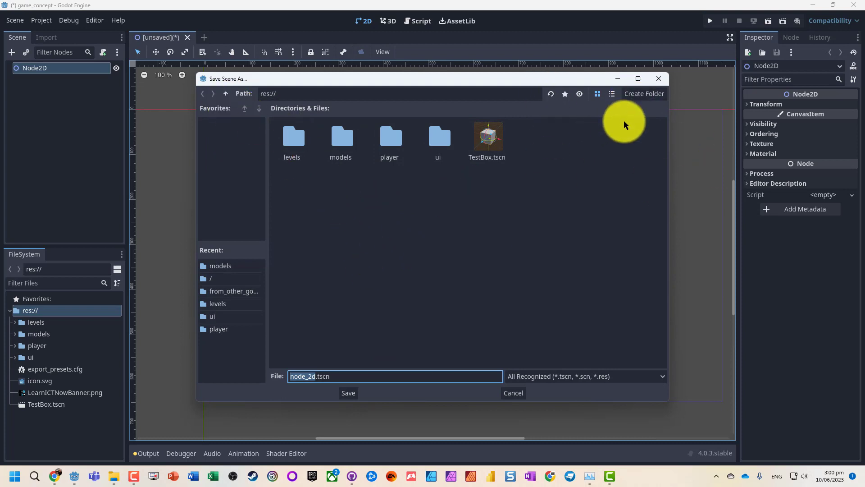
click(635, 94)
text(2d_)
key(BackSpace)
key(BackSpace)
key(BackSpace)
text(levels)
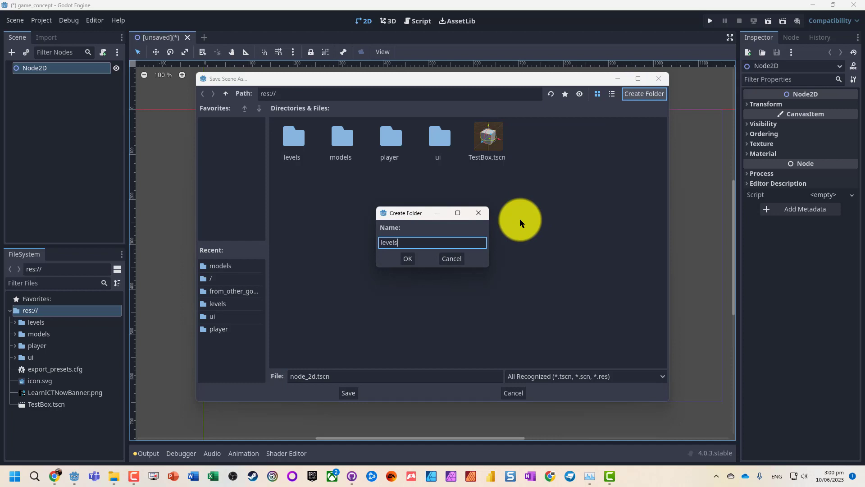
text(_2d)
key(Return)
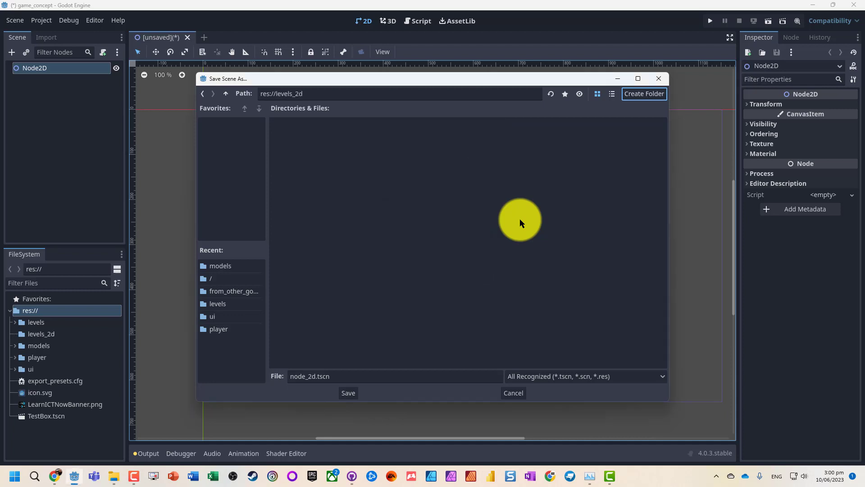
click(348, 392)
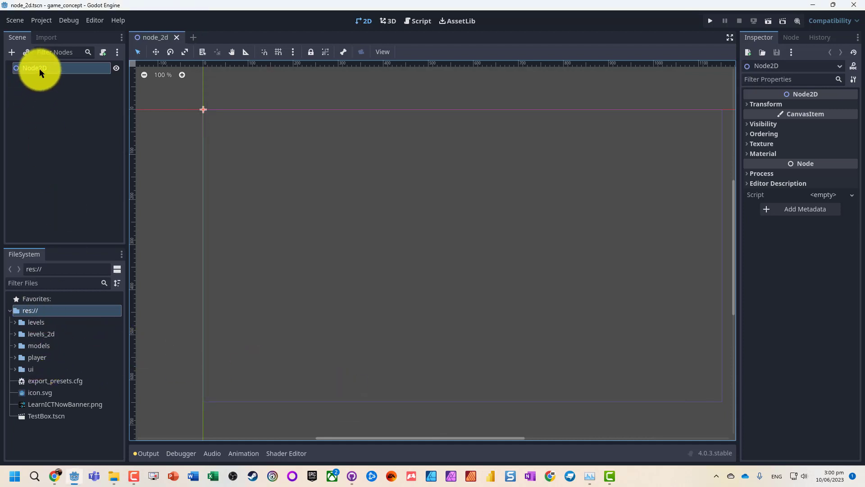
Step: Rename the scene file in the levels_2d folder to level2D.tscn
click(15, 333)
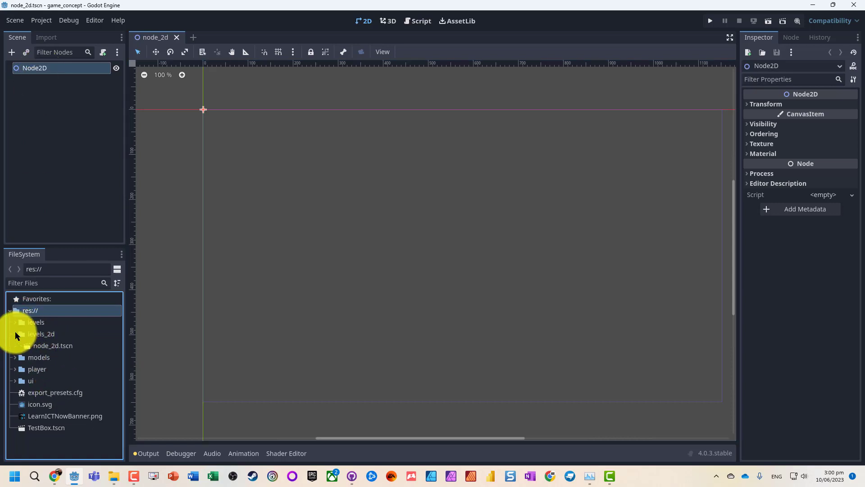
click(45, 345)
key(F2)
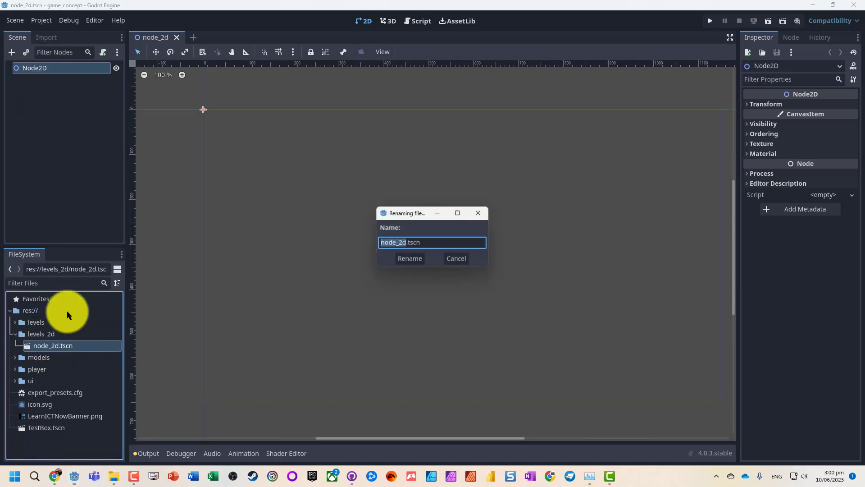
text(level)
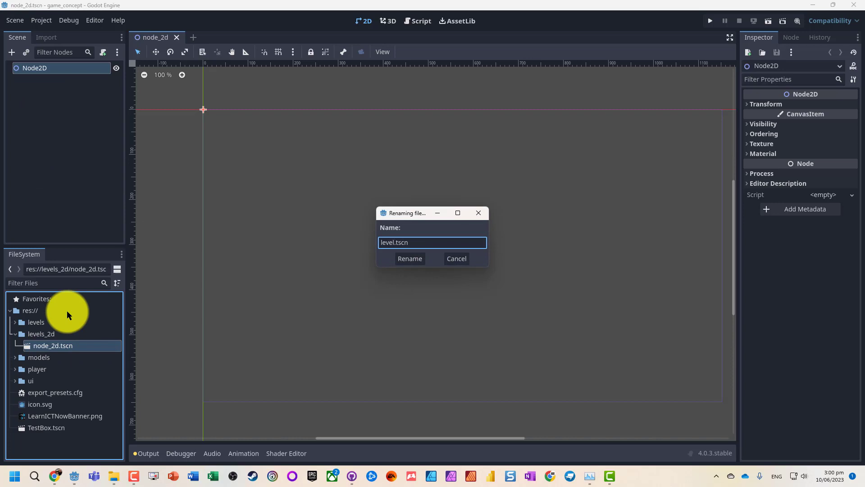
text(2D)
key(Return)
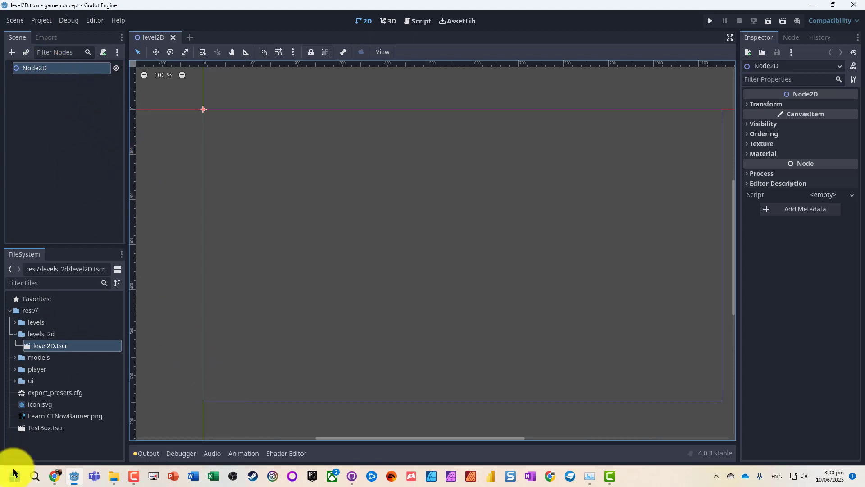
Step: Switch to Chrome and download the Tiny Ski pack from Kenney's assets page without donating
mouse_move(56, 482)
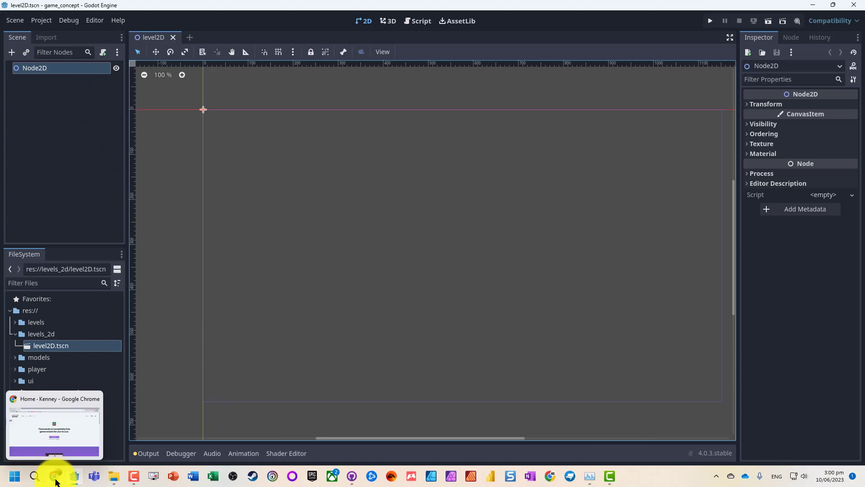
click(56, 480)
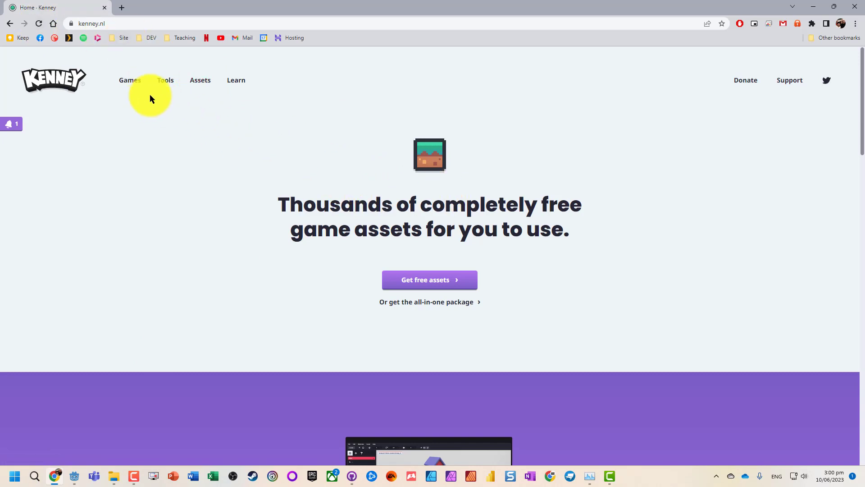
click(202, 89)
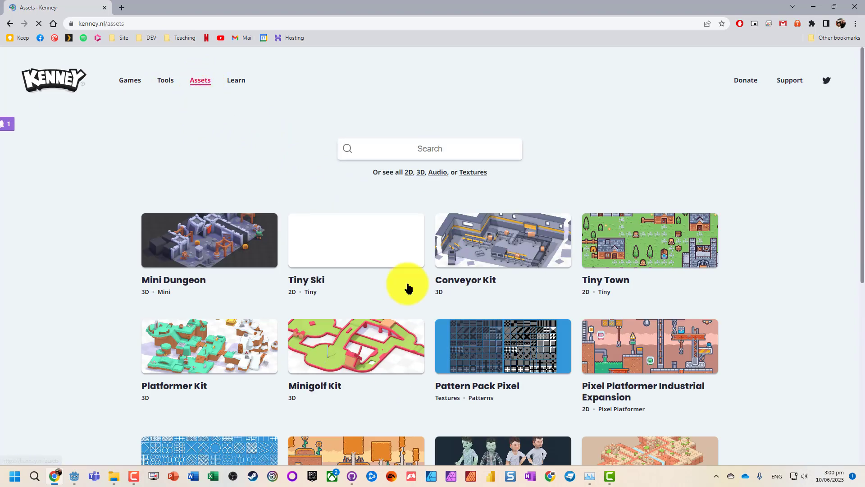
scroll(358, 243, down, 1)
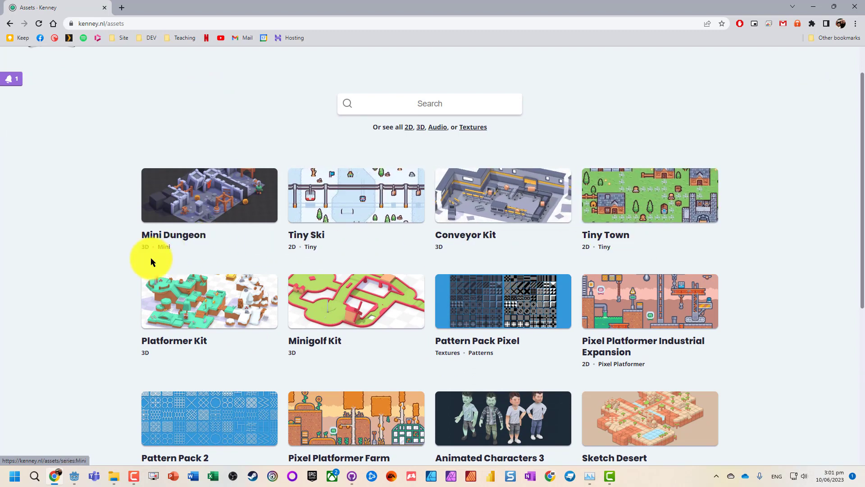
click(317, 225)
click(176, 335)
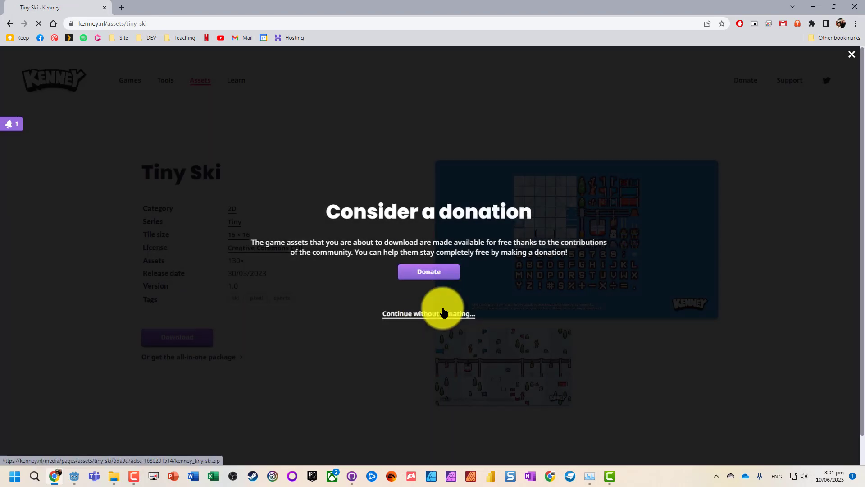
click(442, 312)
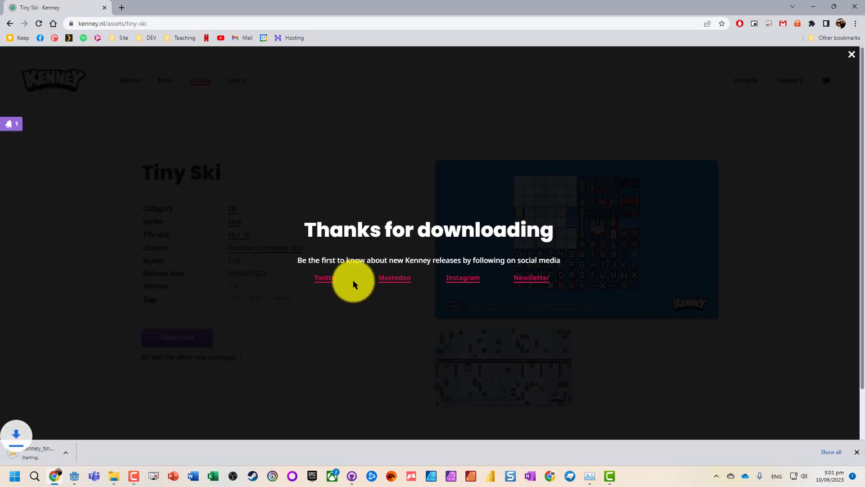
Step: Locate the downloaded kenney_tiny-ski (1).zip in the Downloads folder and extract it to the suggested destination
click(97, 451)
click(118, 418)
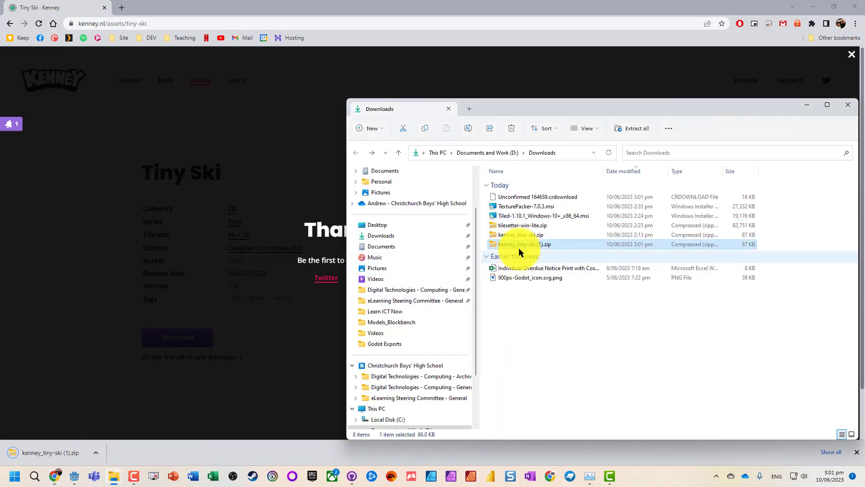
drag(524, 244, 527, 328)
right_drag(526, 328, 528, 331)
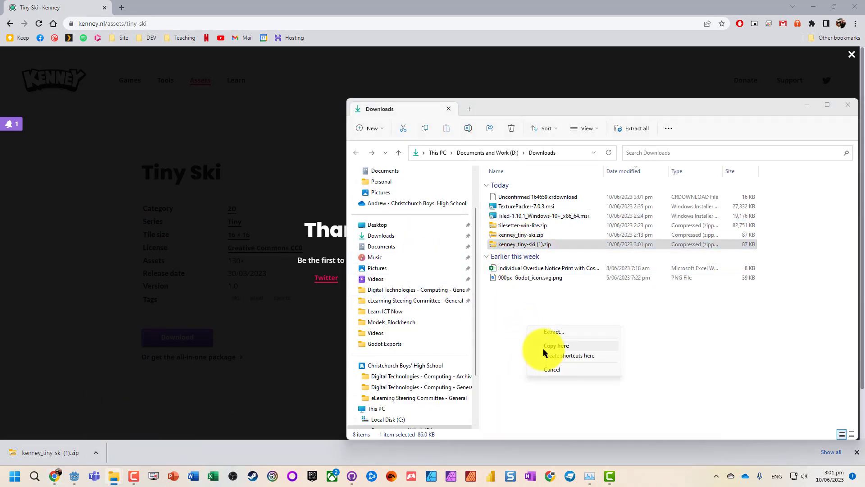
click(561, 326)
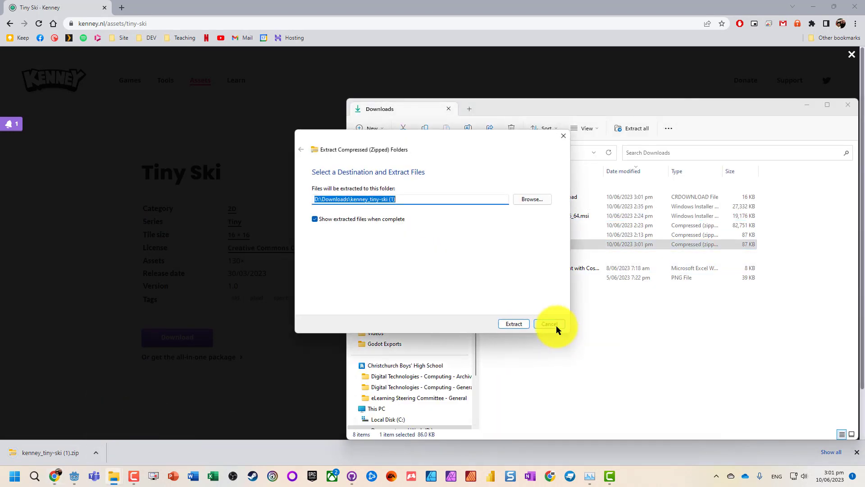
click(513, 323)
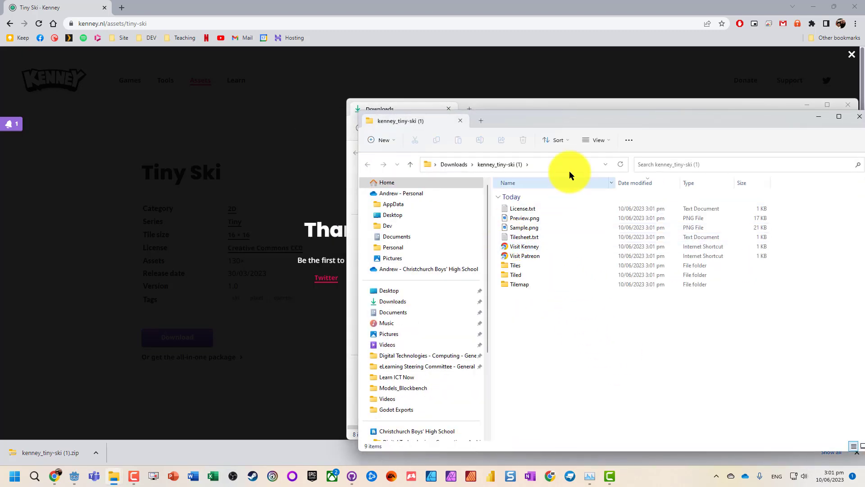
Step: View the Preview.png image in the extracted Tiny Ski folder, then close it
drag(529, 117, 325, 76)
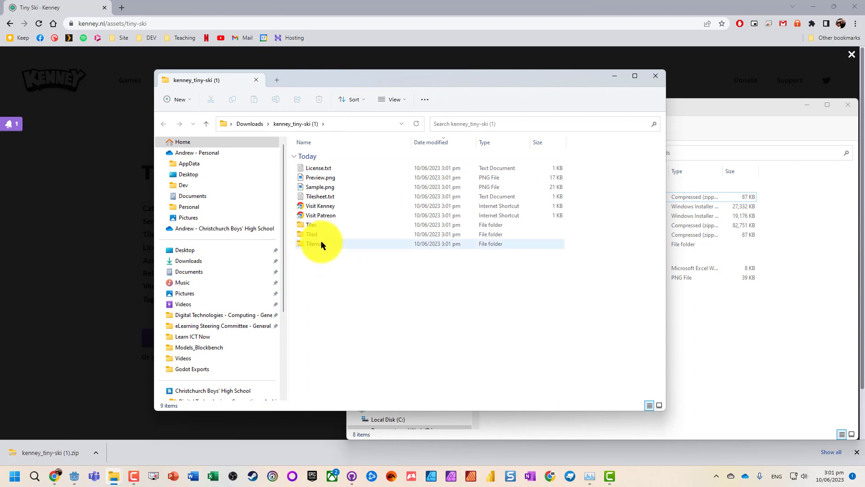
double_click(311, 177)
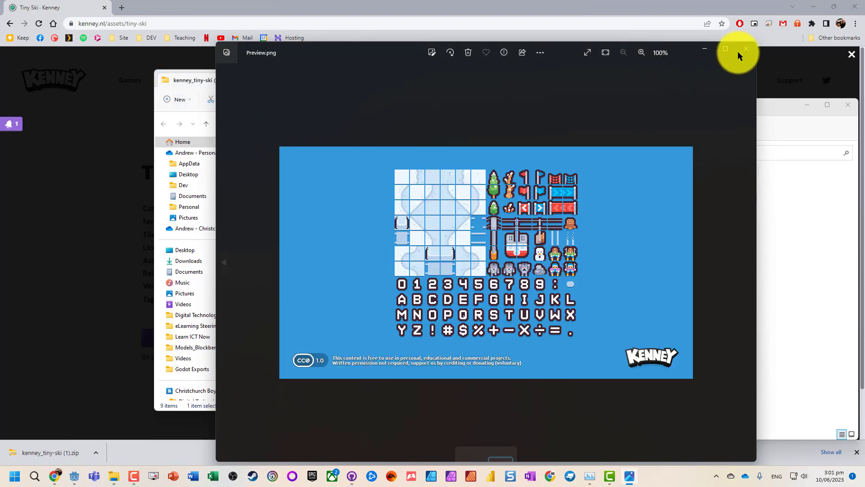
click(740, 51)
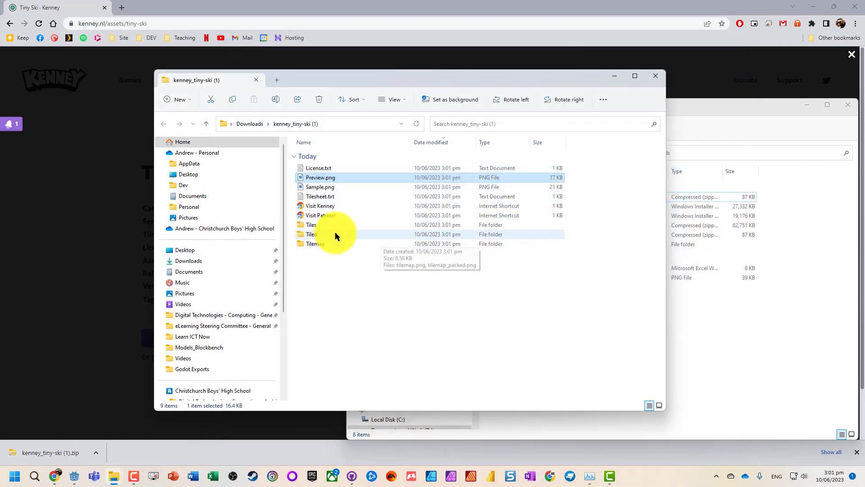
Step: Look through the individual tile images in the Tiles folder, starting from tile_0096.png
double_click(310, 224)
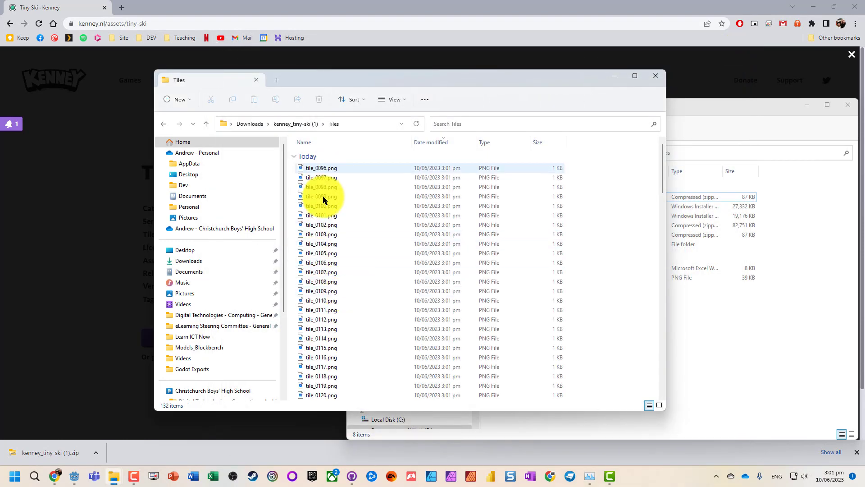
double_click(311, 168)
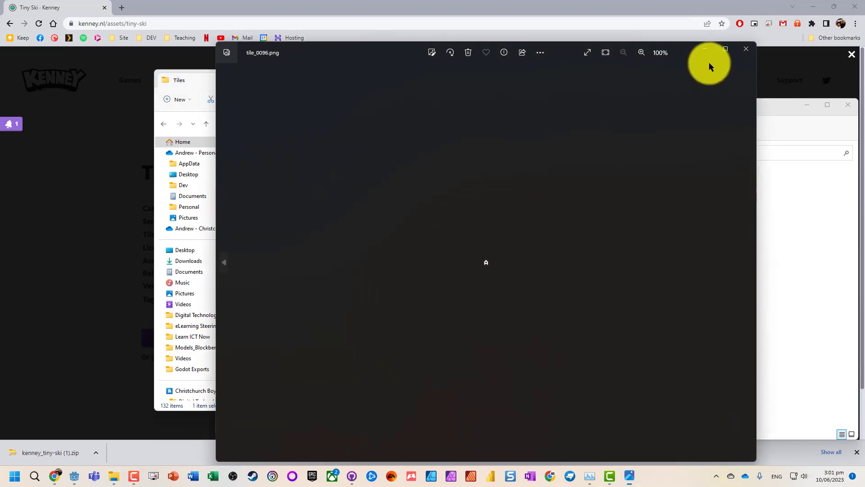
key(Right)
key(Right)
key(Right)
key(Right)
key(Right)
key(Right)
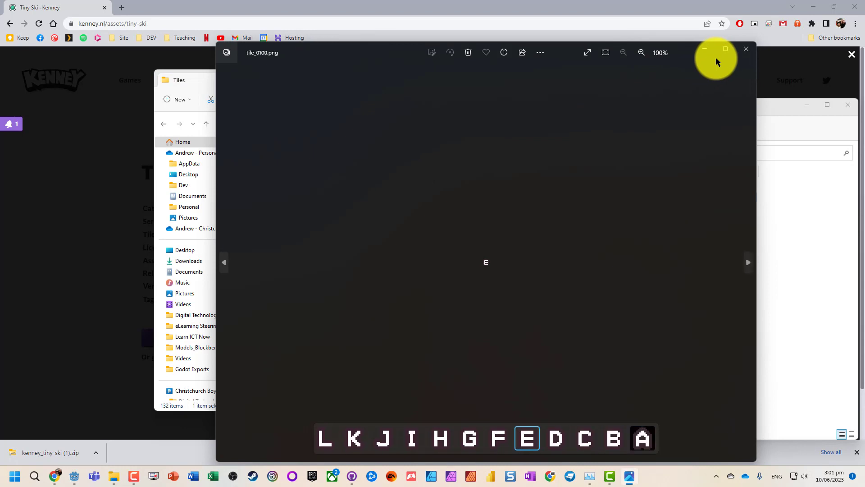
key(Right)
key(Right)
key(Right)
key(Right)
key(Right)
key(Right)
key(Right)
key(Right)
key(Right)
key(Right)
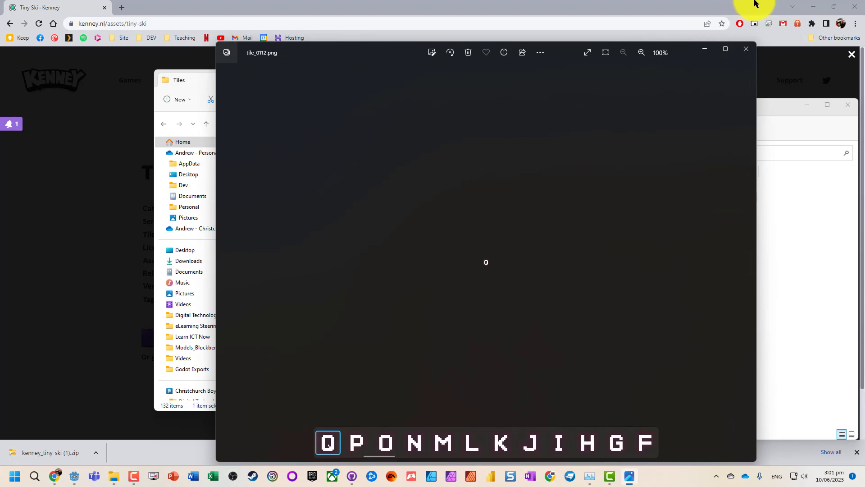
click(745, 50)
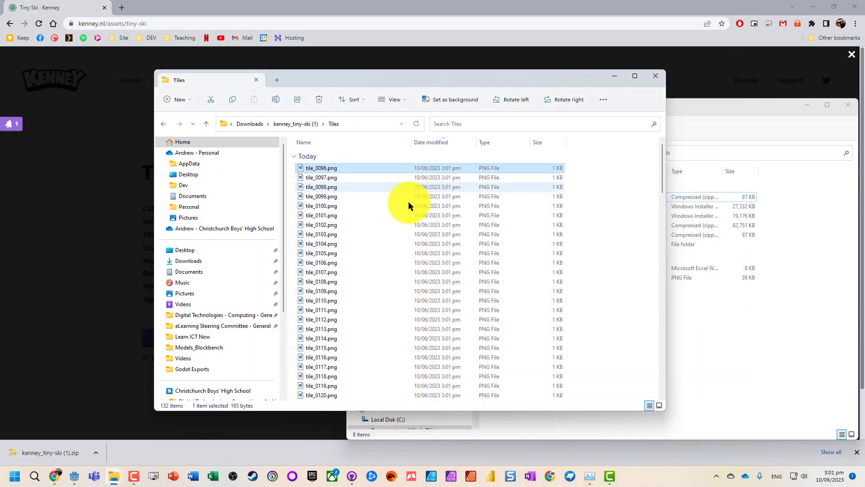
Step: Check the contents of the Tiled folder and return to the main pack folder
click(164, 124)
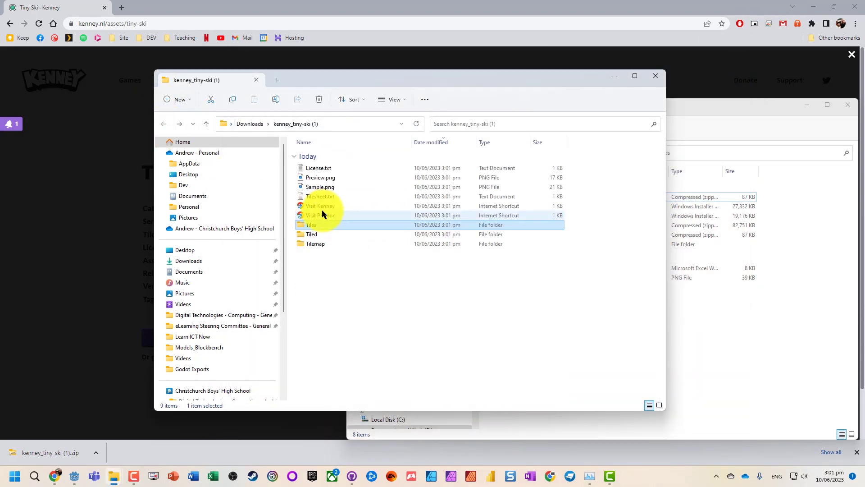
double_click(310, 234)
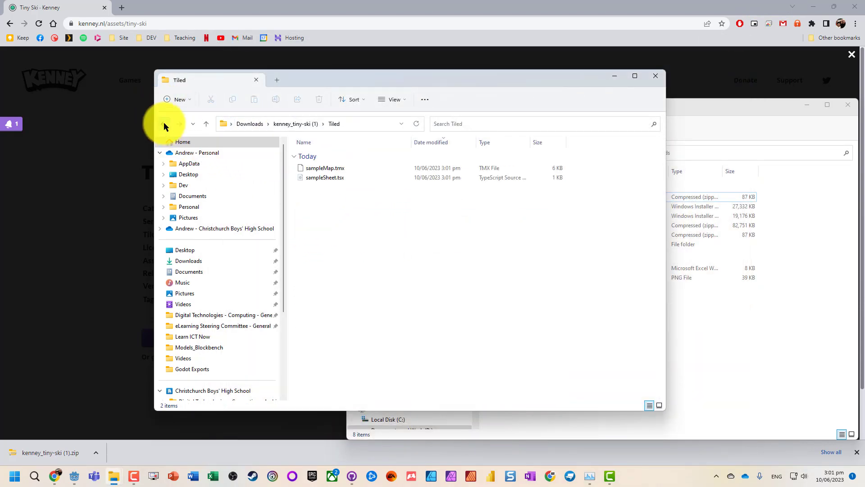
click(164, 124)
Step: Compare tilemap_packed.png and tilemap.png in the Tilemap folder by viewing each image
double_click(315, 244)
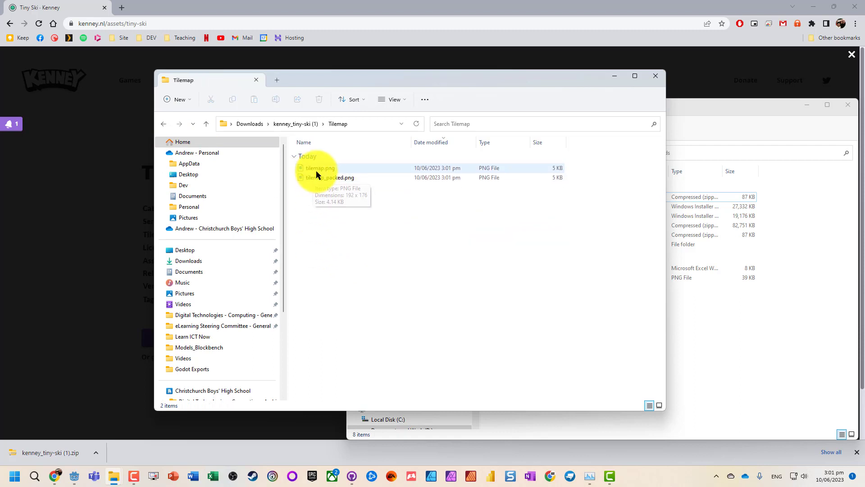
double_click(315, 177)
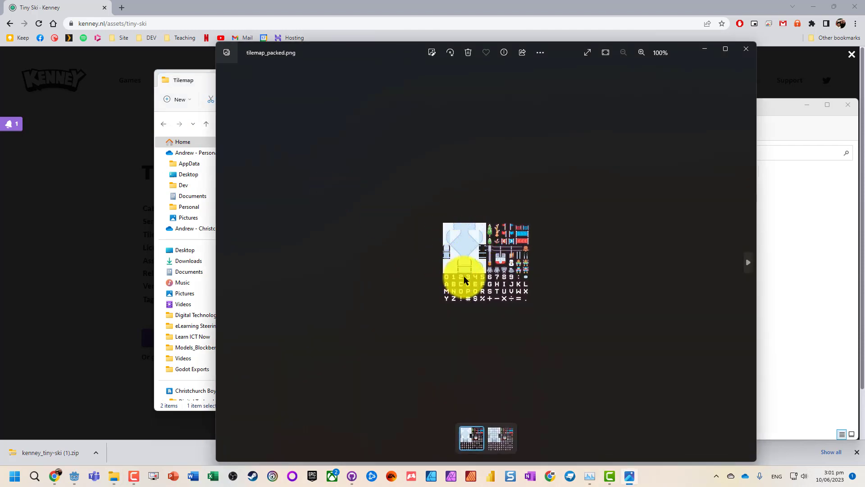
click(746, 48)
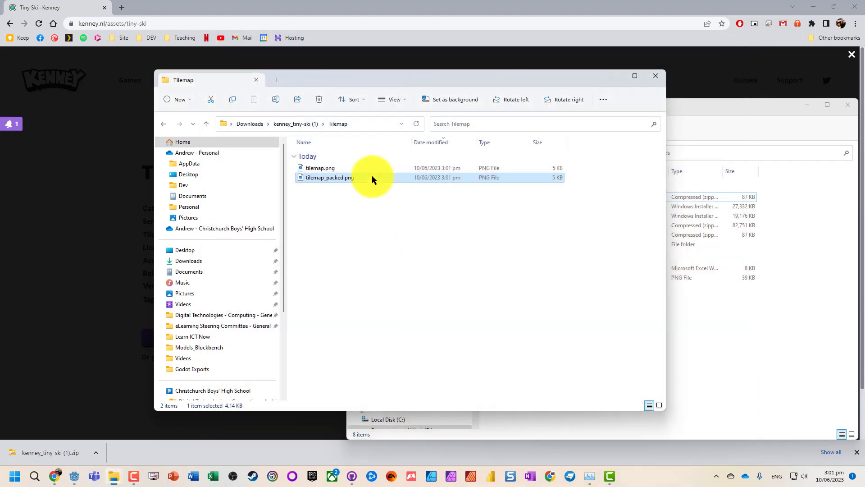
double_click(323, 170)
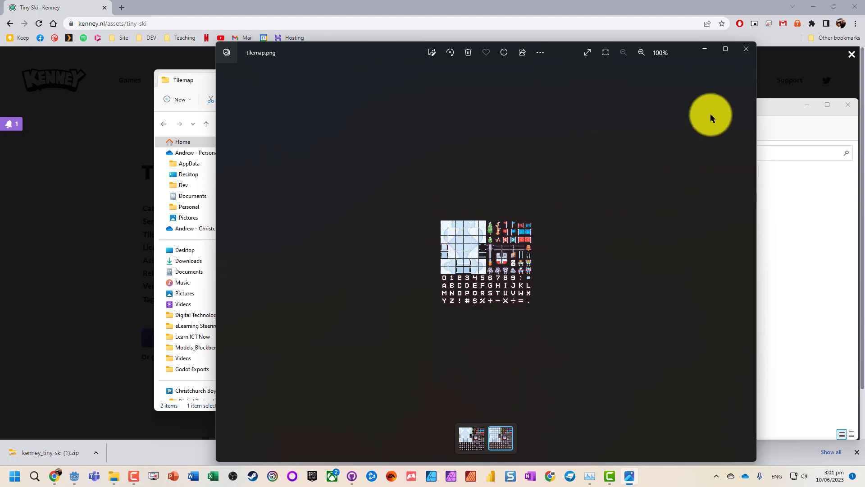
click(746, 49)
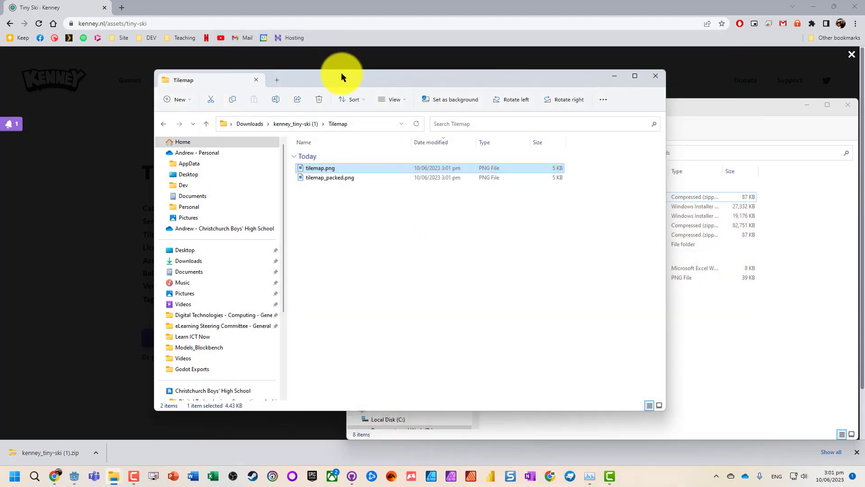
Step: Return to the kenney_tiny-ski (1) folder and select its Tiles and Tilemap folders
drag(342, 75, 409, 72)
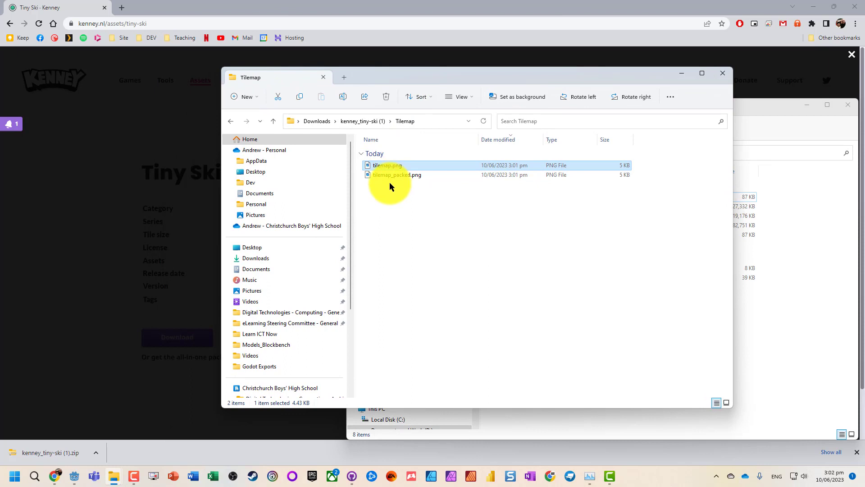
click(376, 123)
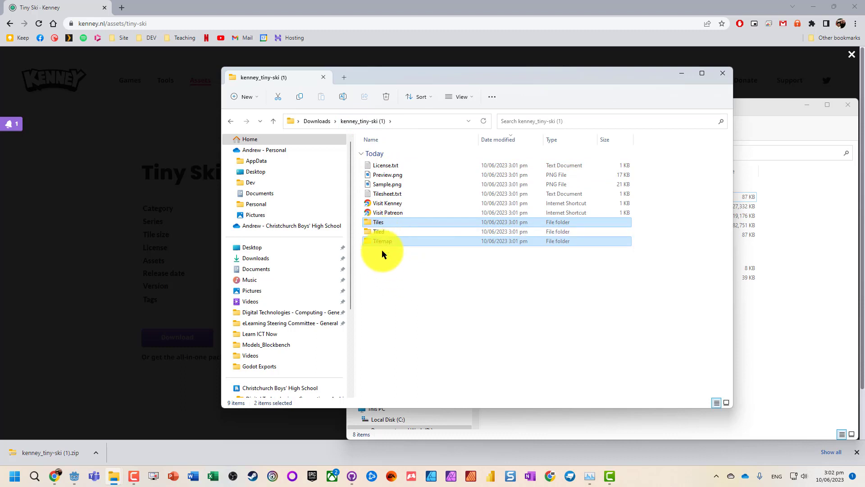
Step: Switch to Godot and open the project's levels_2d folder in the file manager
click(73, 474)
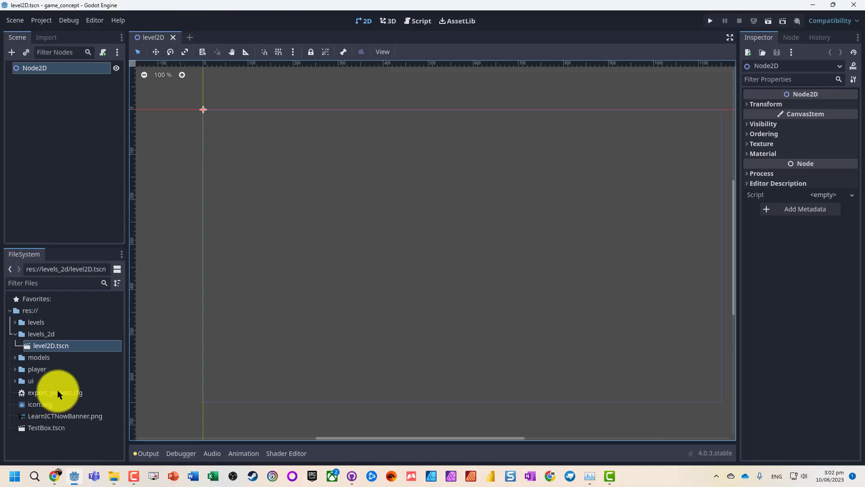
right_click(50, 438)
click(41, 333)
right_click(40, 334)
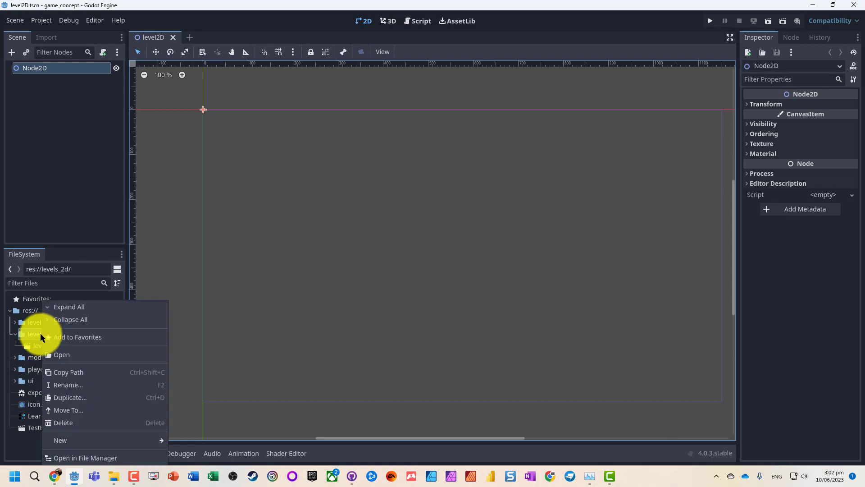
click(261, 239)
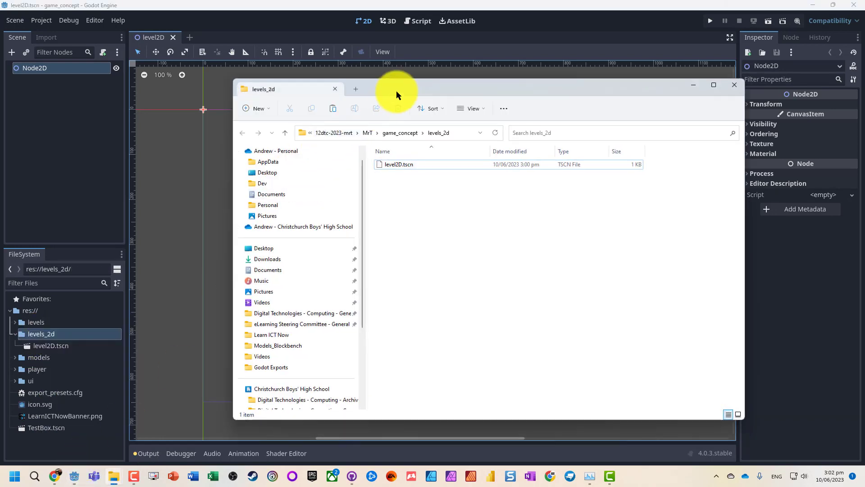
drag(396, 90, 227, 90)
Step: Move the Tiles and Tilemap folders from the Tiny Ski pack into levels_2d, then return to Godot
key(alt+Tab)
key(alt+Tab)
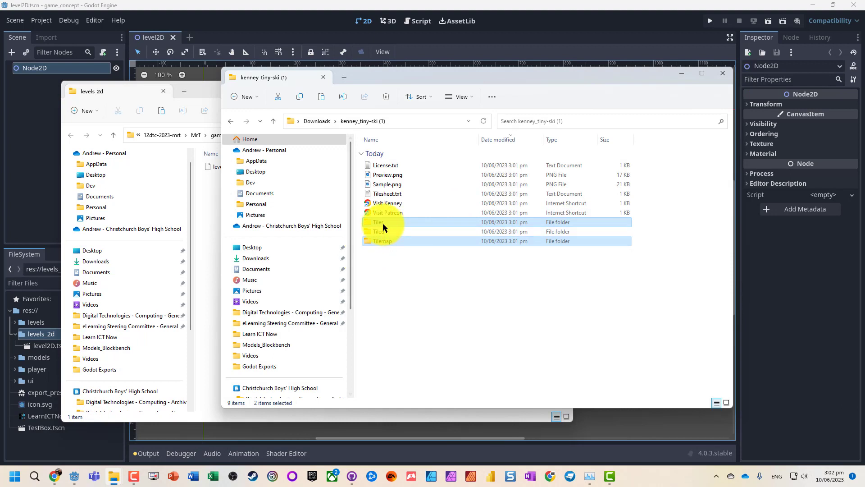
drag(382, 223, 213, 204)
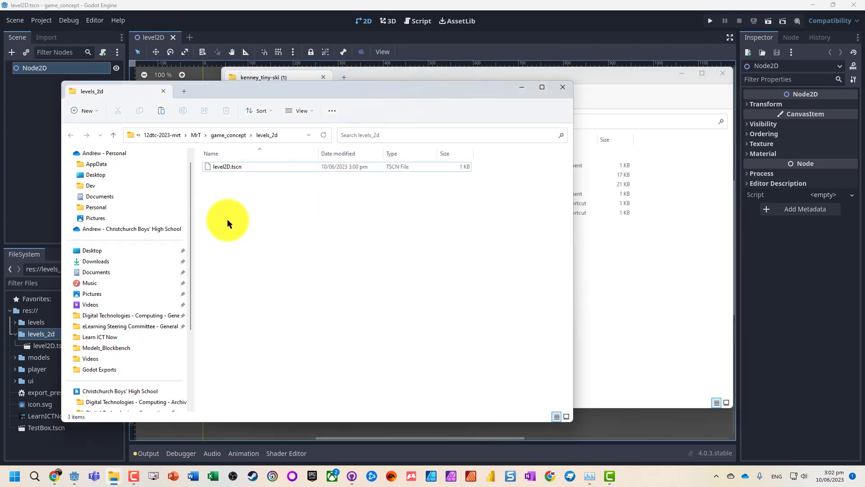
click(198, 6)
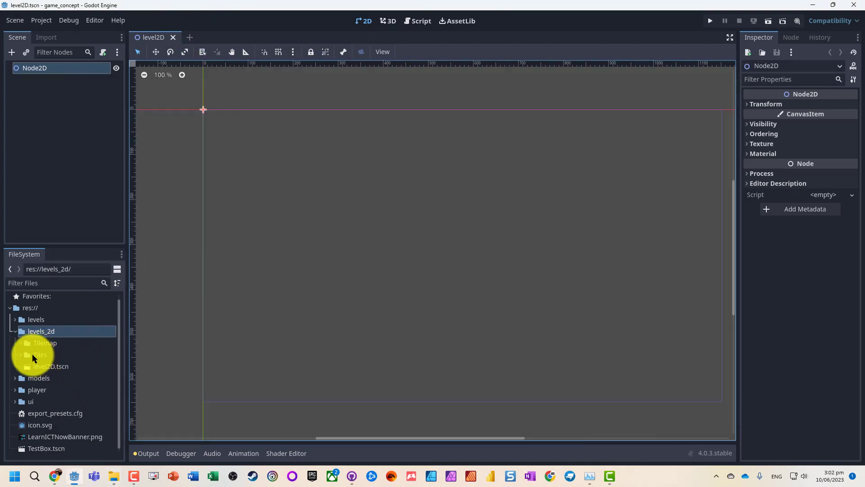
Step: Check the contents of the imported Tilemap and Tiles folders under levels_2d in the project
click(21, 344)
click(62, 355)
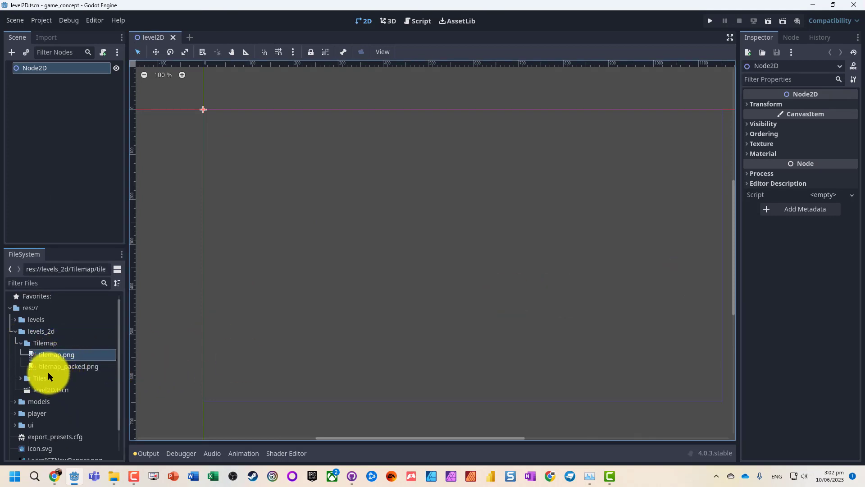
click(58, 365)
click(24, 379)
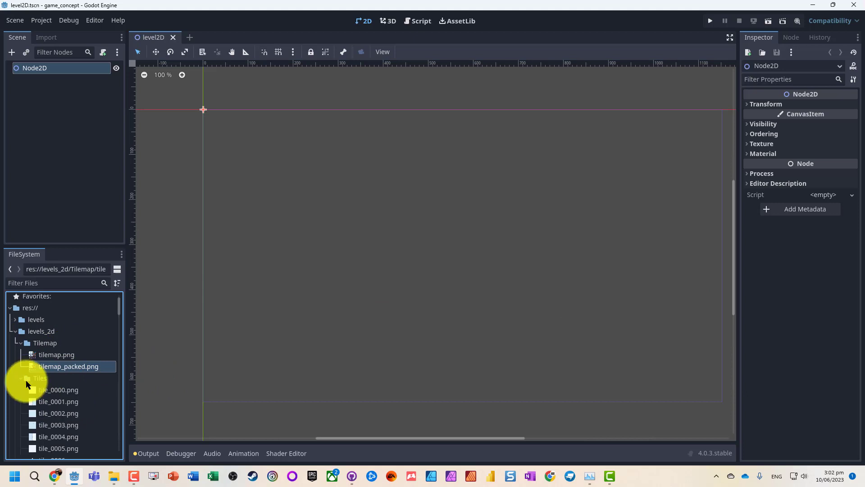
click(22, 379)
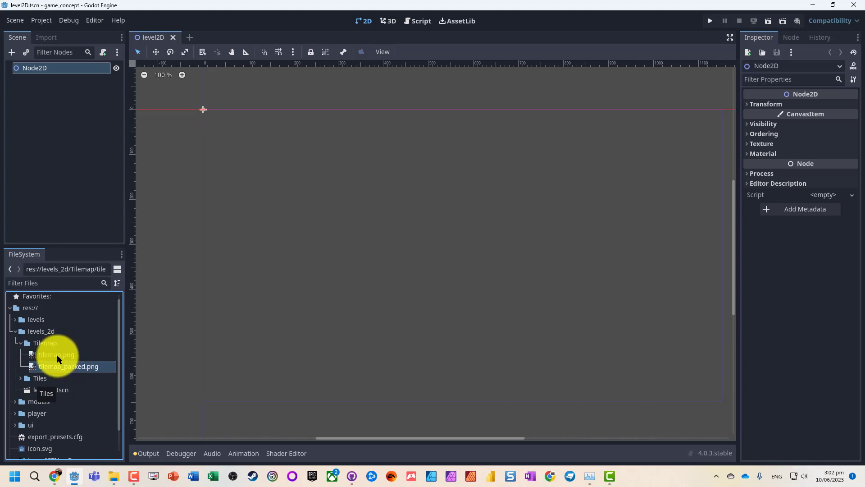
Step: Add a TileMap node as a child of the Node2D root
right_click(47, 67)
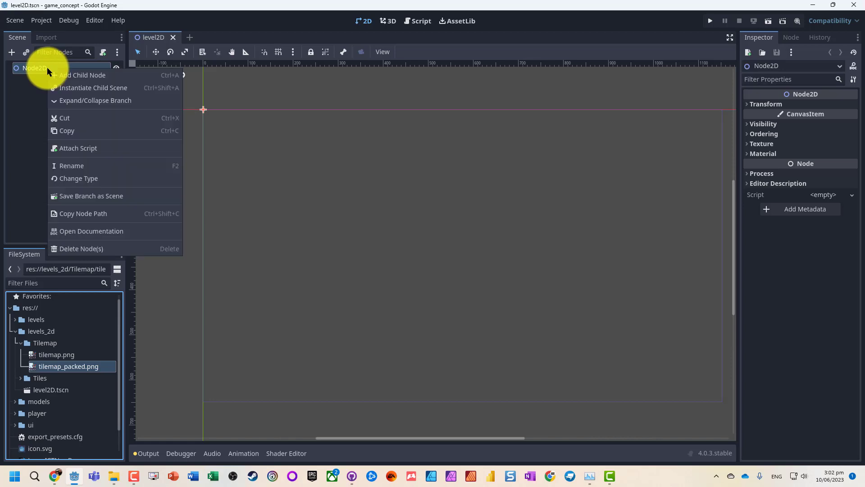
click(74, 74)
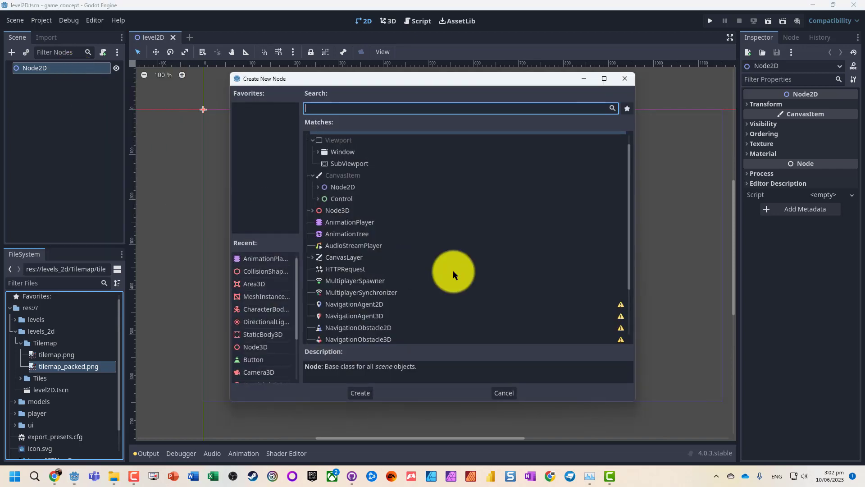
text(tile)
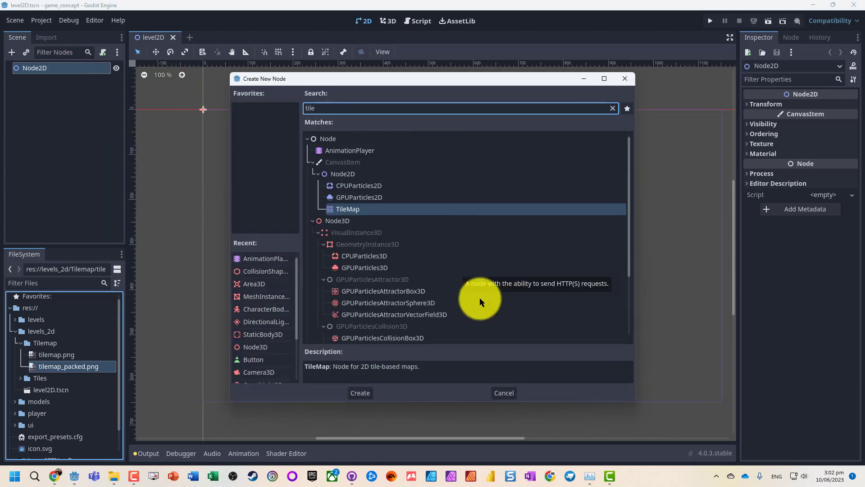
double_click(345, 210)
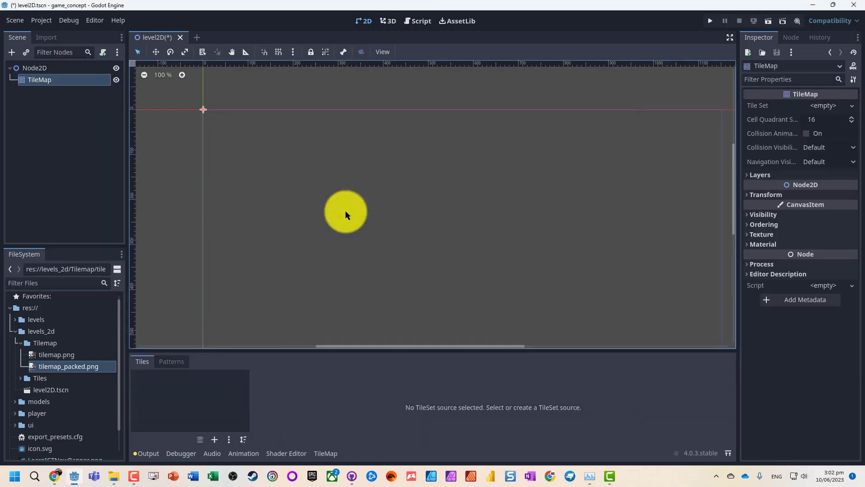
Step: Assign a new TileSet to the TileMap node and show the TileSet editor
click(850, 107)
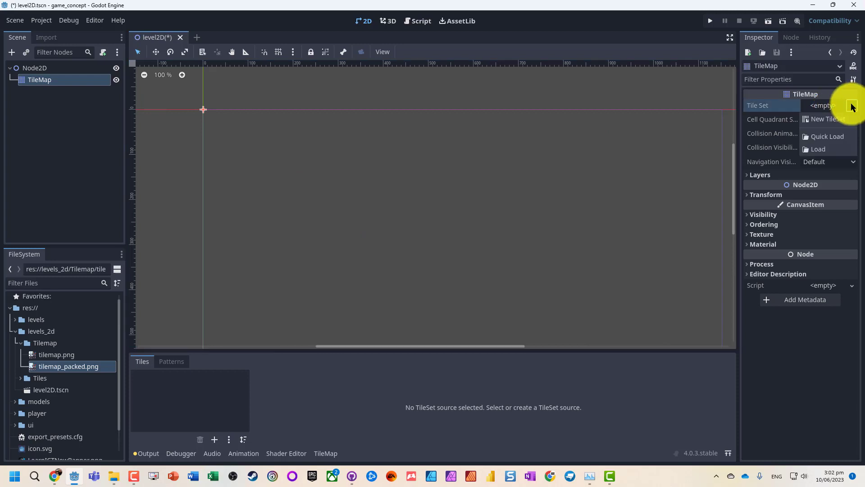
click(823, 119)
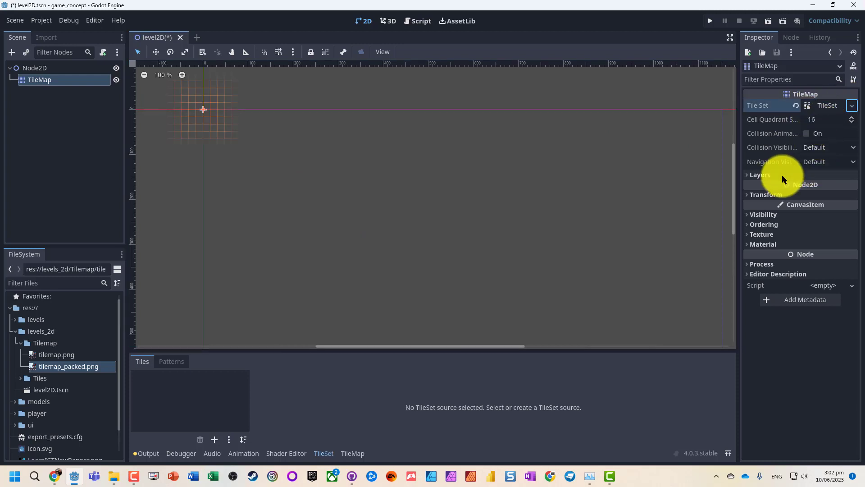
click(356, 453)
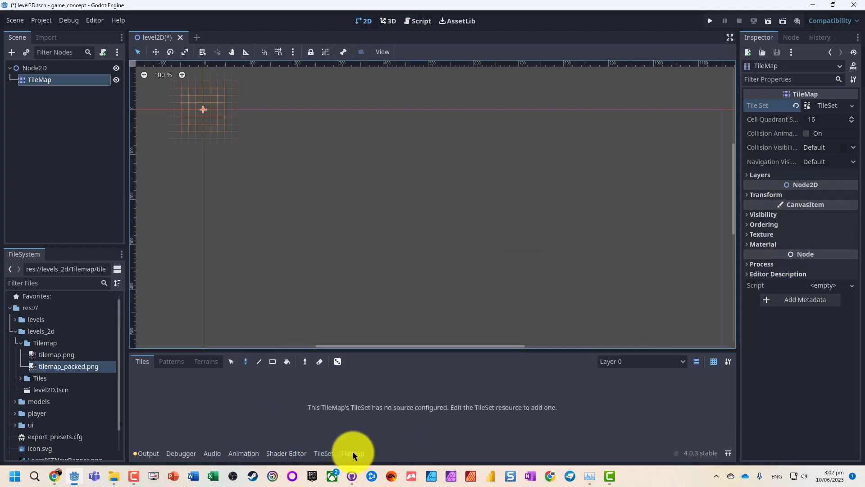
click(331, 453)
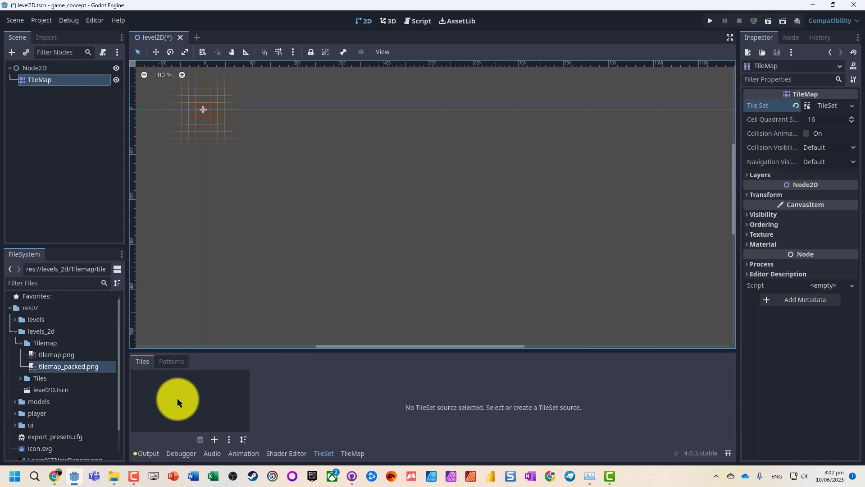
Step: Add an atlas source to the TileSet and enlarge the editor area to show its settings
click(215, 439)
click(223, 446)
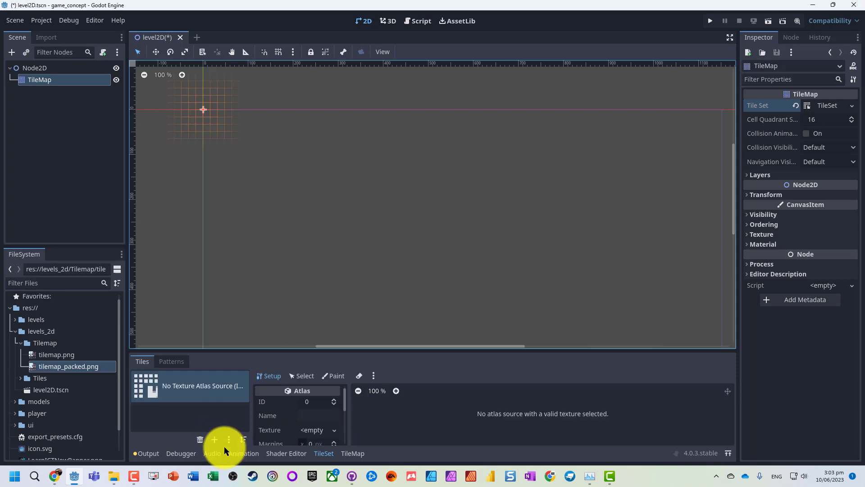
drag(336, 351, 337, 223)
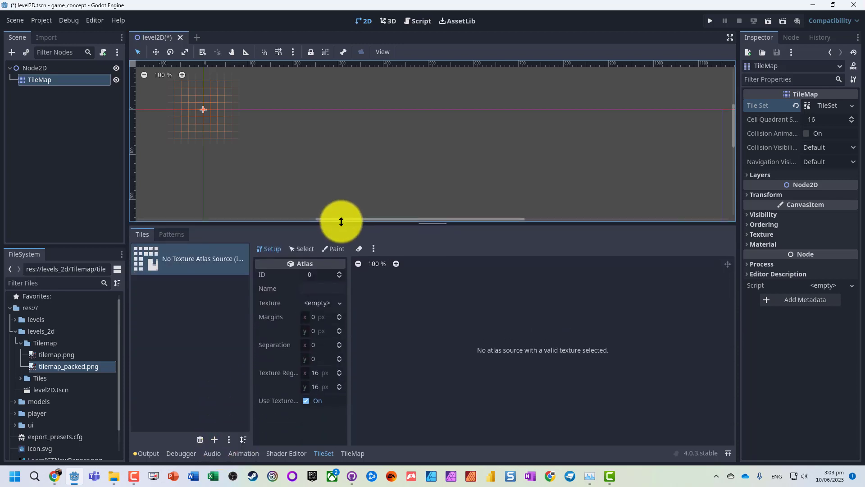
Step: Load levels_2d/Tilemap/tilemap.png as the atlas texture and accept automatic tile creation
click(338, 302)
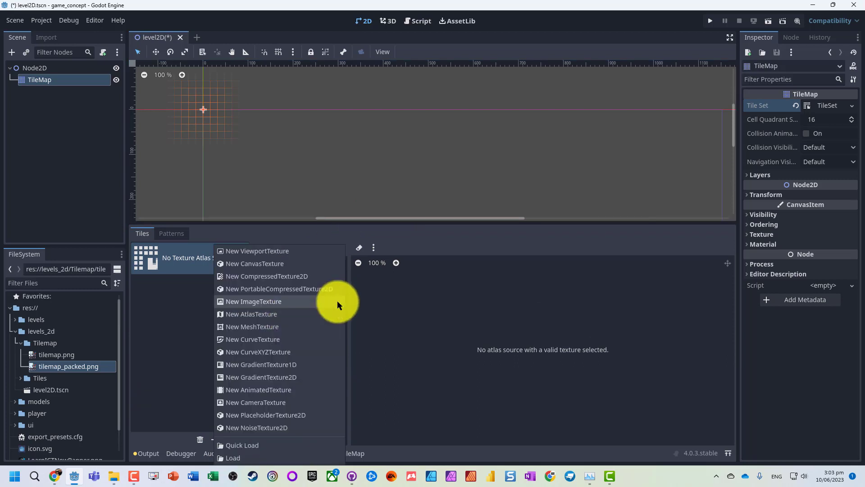
click(235, 445)
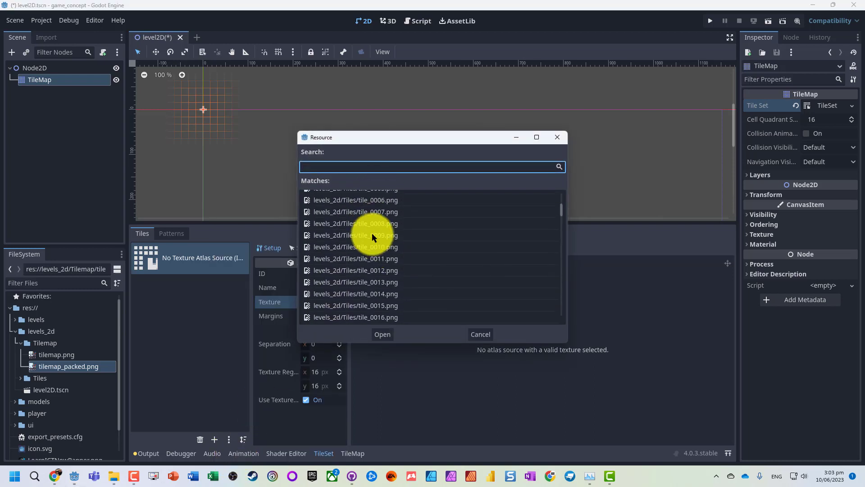
scroll(372, 234, down, 15)
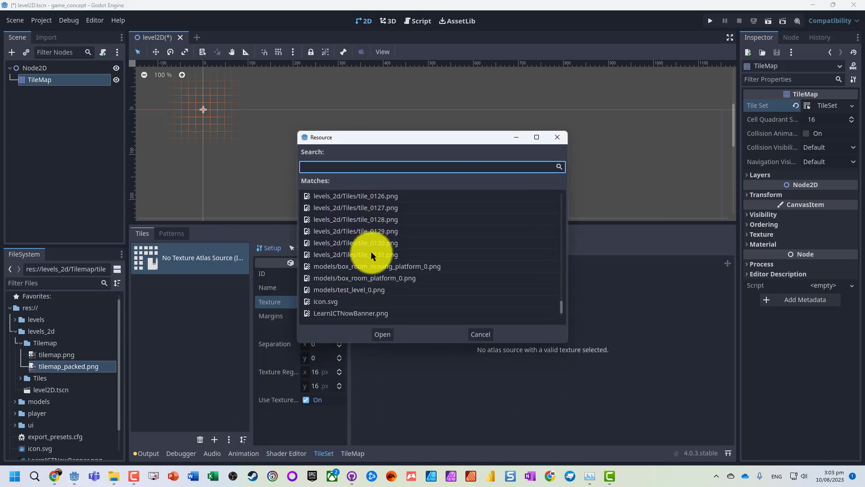
scroll(372, 251, up, 10)
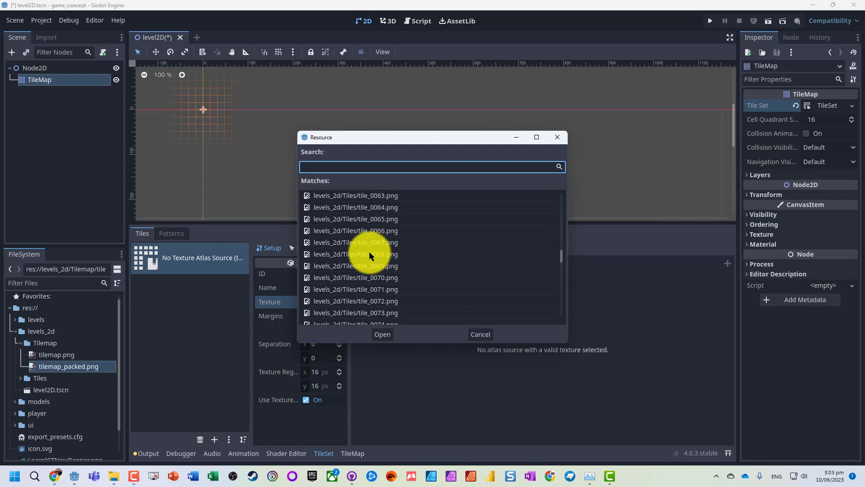
scroll(369, 251, up, 12)
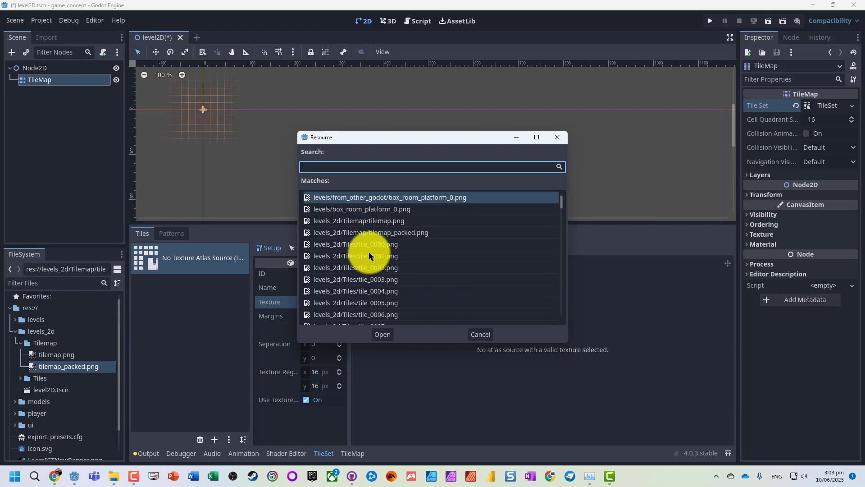
click(360, 220)
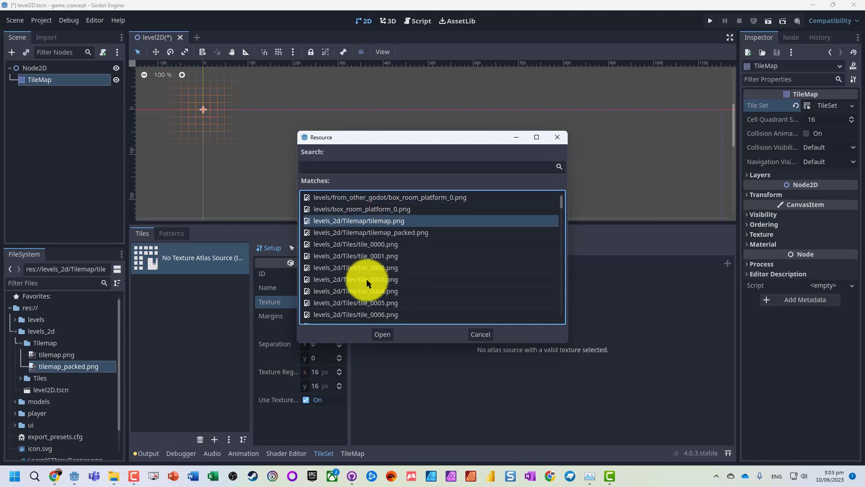
click(379, 334)
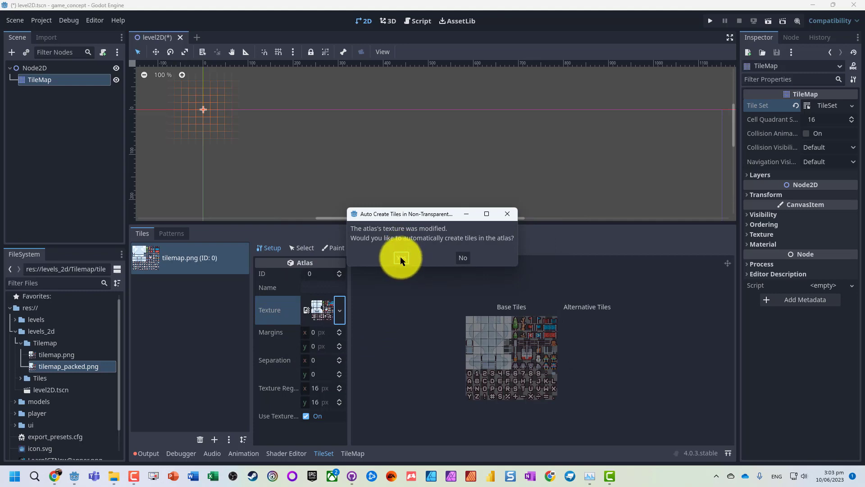
click(401, 258)
Step: Set the atlas separation to 1 in both x and y and check the grid's alignment with the tiles
scroll(519, 340, up, 7)
scroll(519, 336, up, 2)
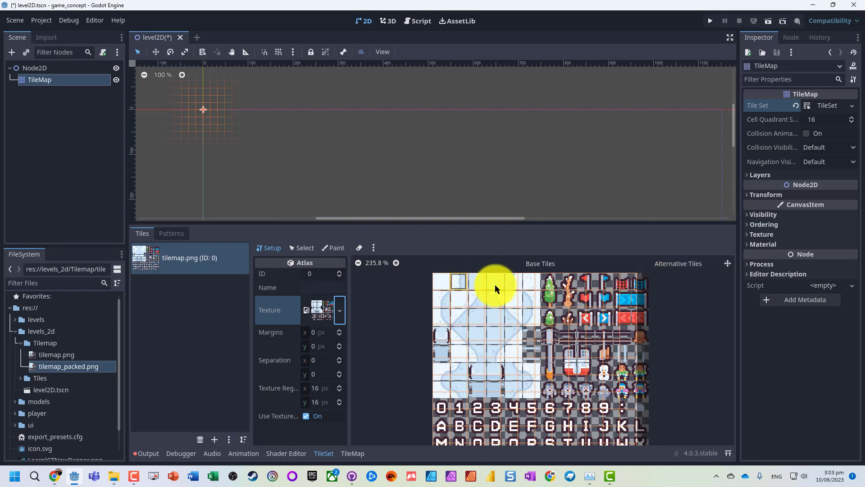
click(339, 356)
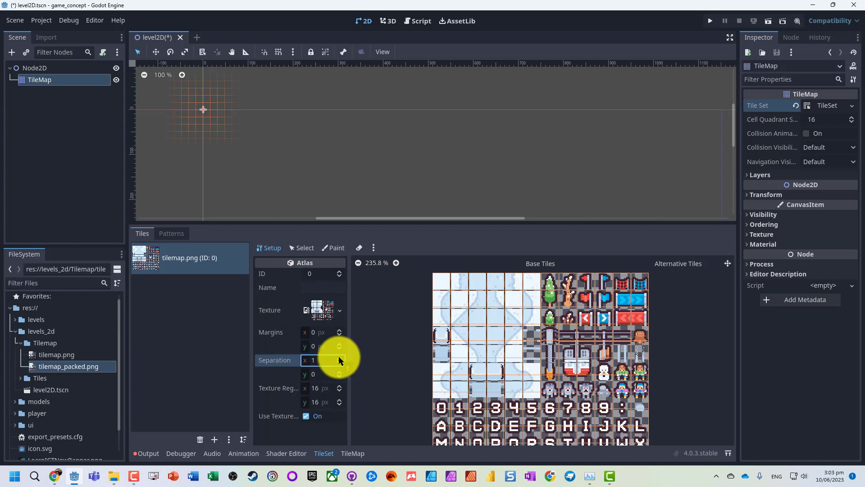
scroll(473, 266, up, 5)
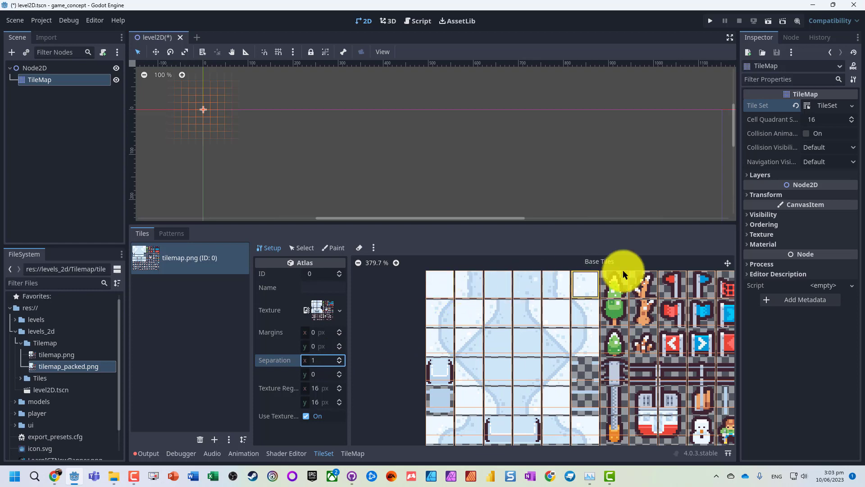
scroll(487, 299, down, 2)
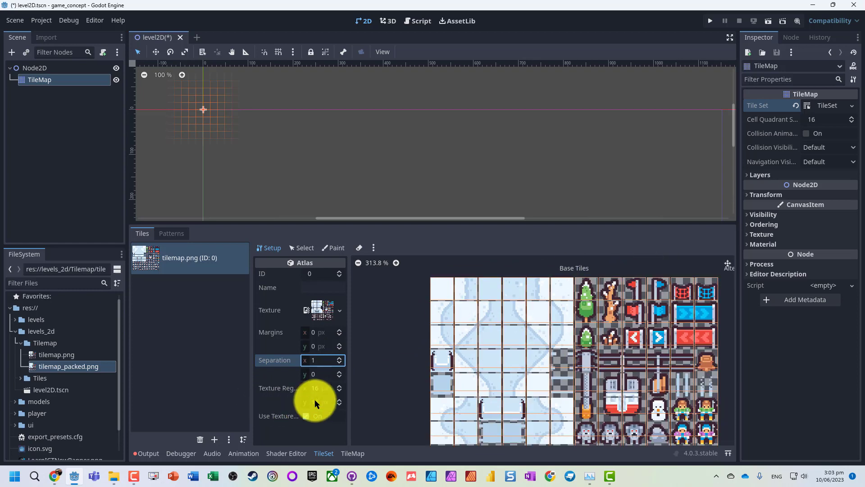
click(339, 371)
scroll(456, 316, down, 10)
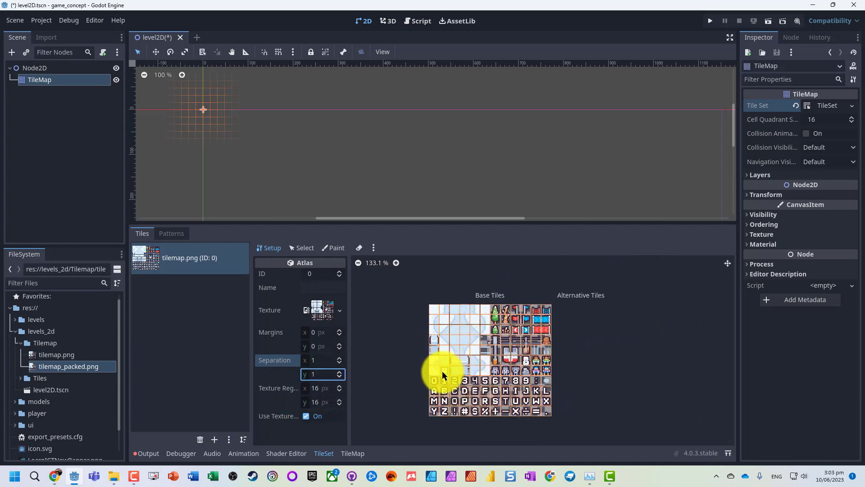
scroll(551, 408, up, 9)
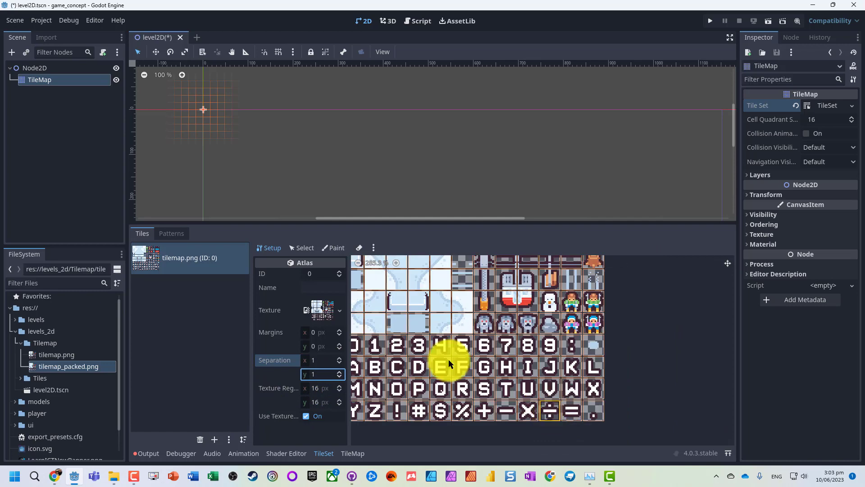
scroll(429, 342, down, 3)
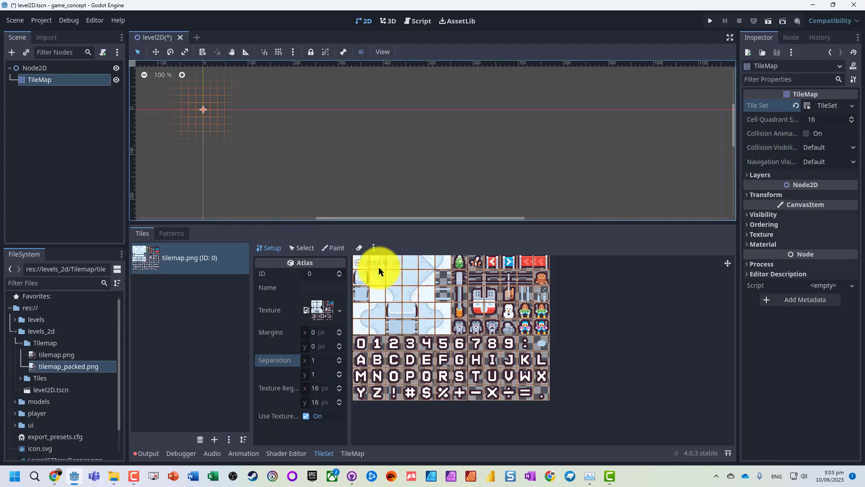
Step: Save the scene and inspect the base tile properties of the atlas tile at coordinates (0, 3)
key(ctrl+s)
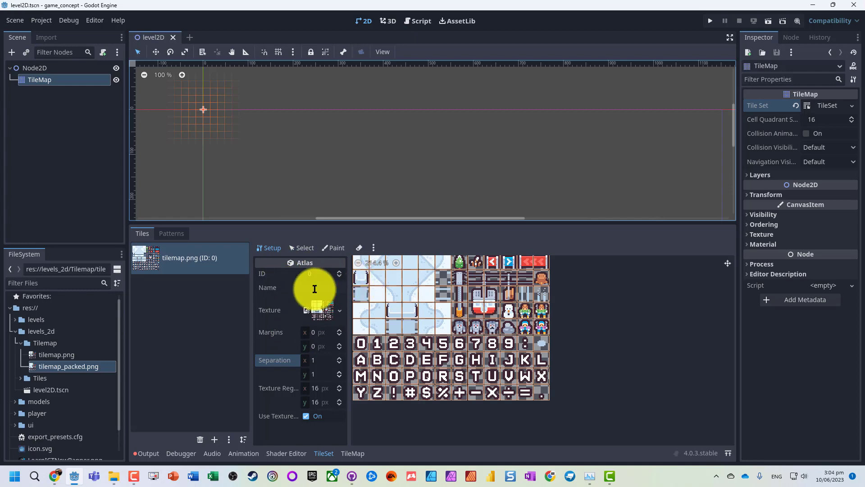
click(300, 248)
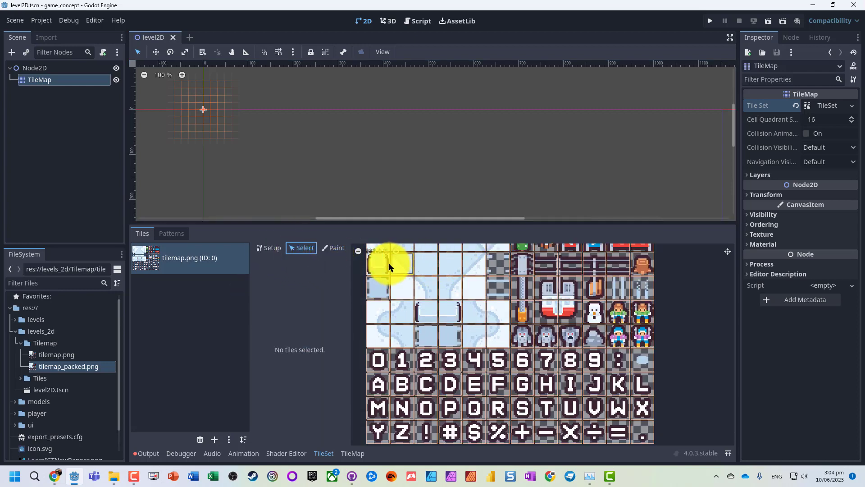
click(385, 266)
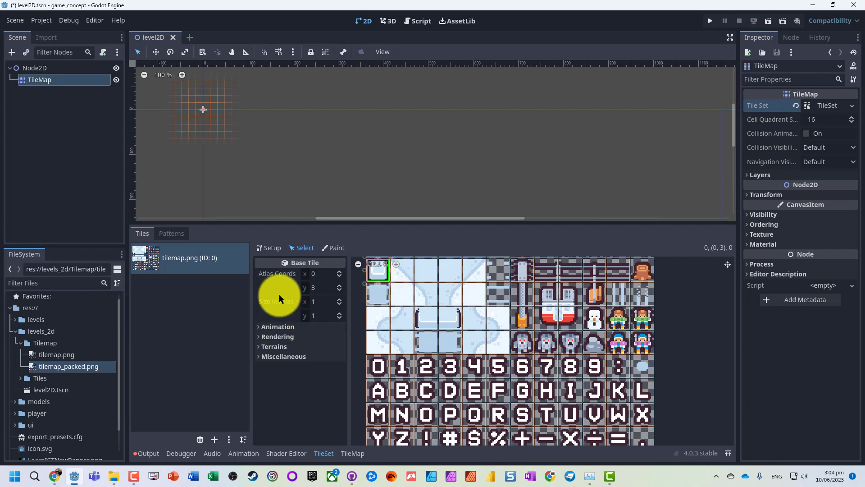
click(271, 250)
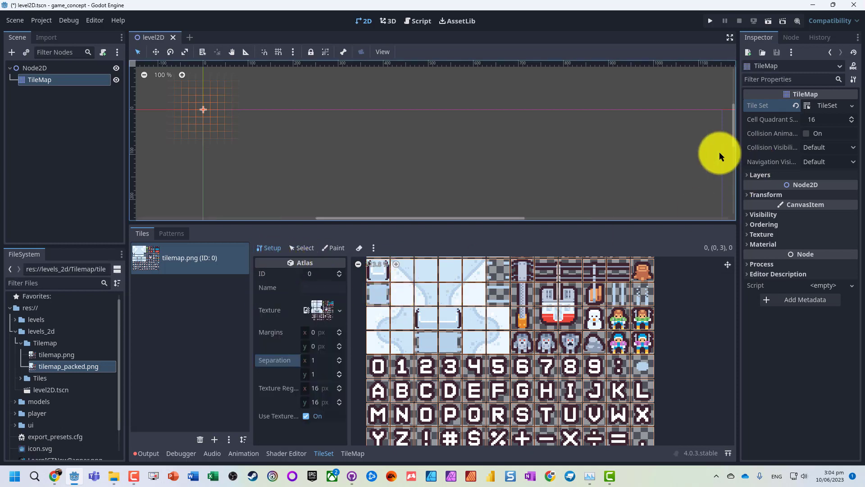
Step: Look over the TileMap's layer settings and compare the TileSet and TileMap editors
click(747, 175)
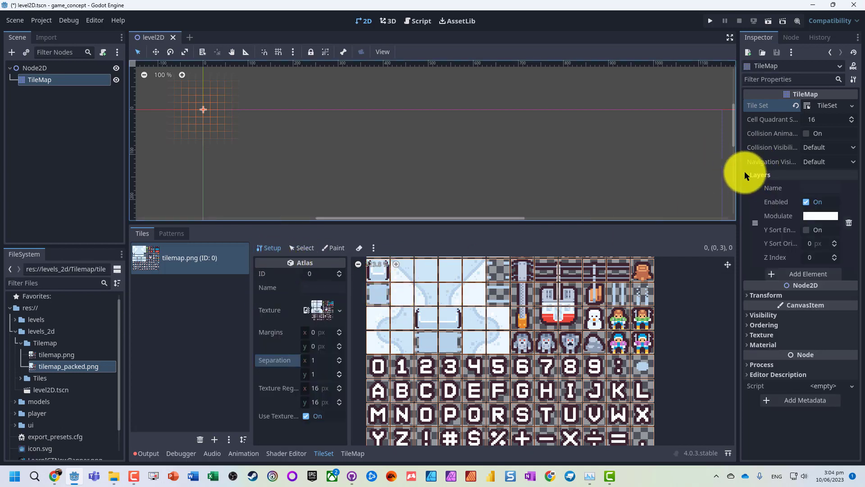
click(745, 174)
click(329, 452)
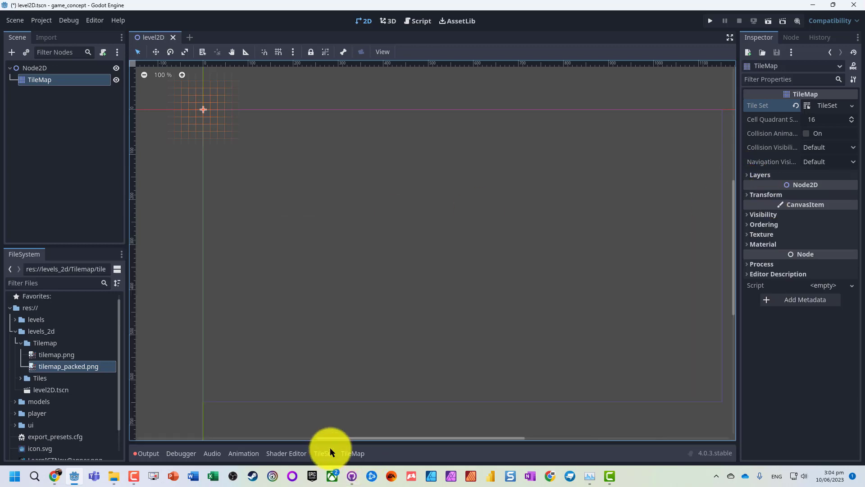
click(332, 450)
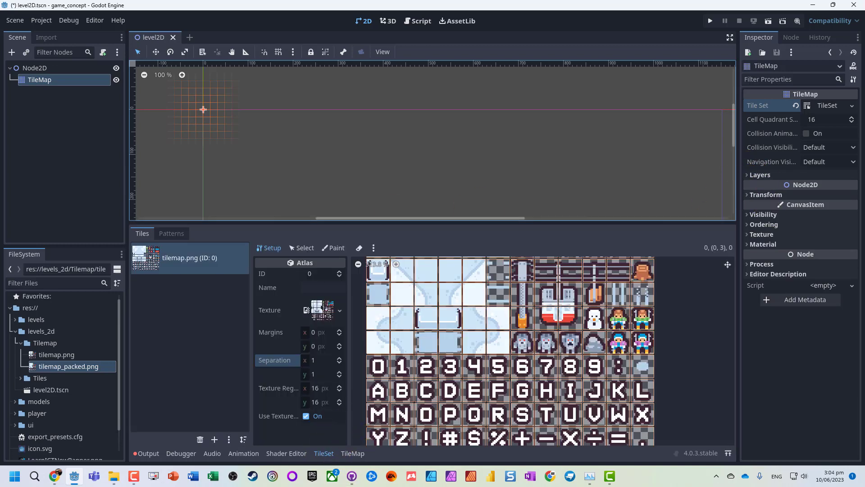
click(352, 453)
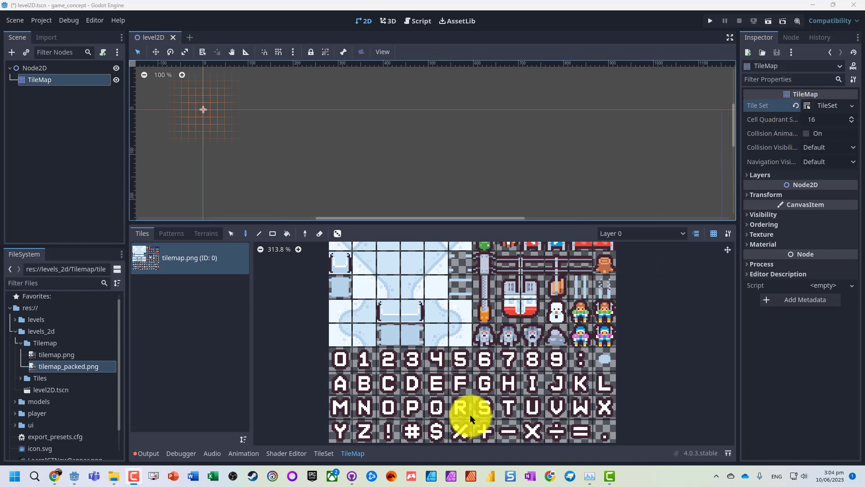
Step: Add a physics layer to the TileMap's TileSet resource
click(824, 105)
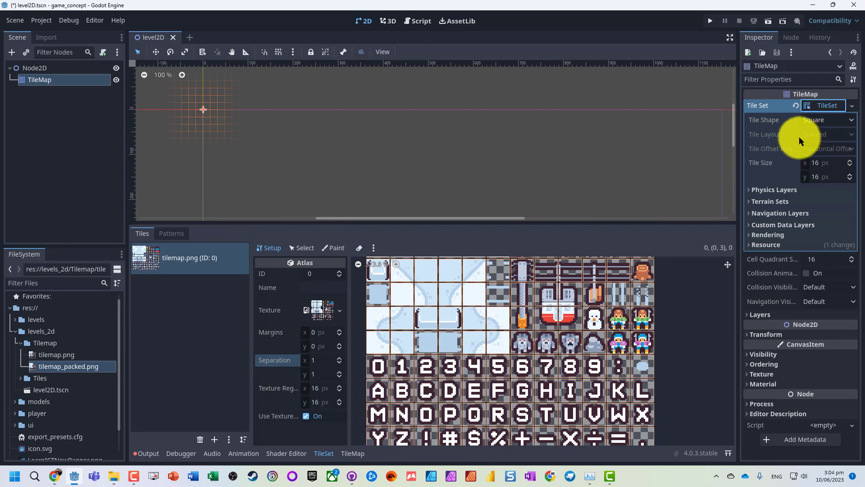
click(748, 189)
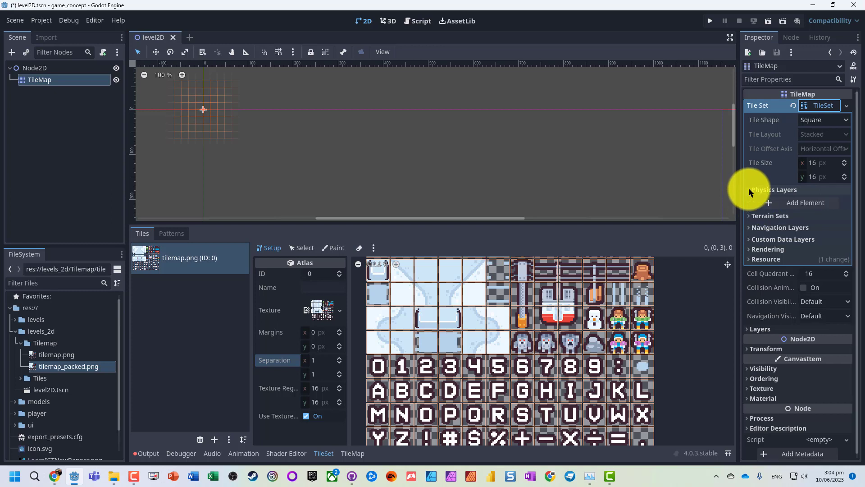
click(781, 204)
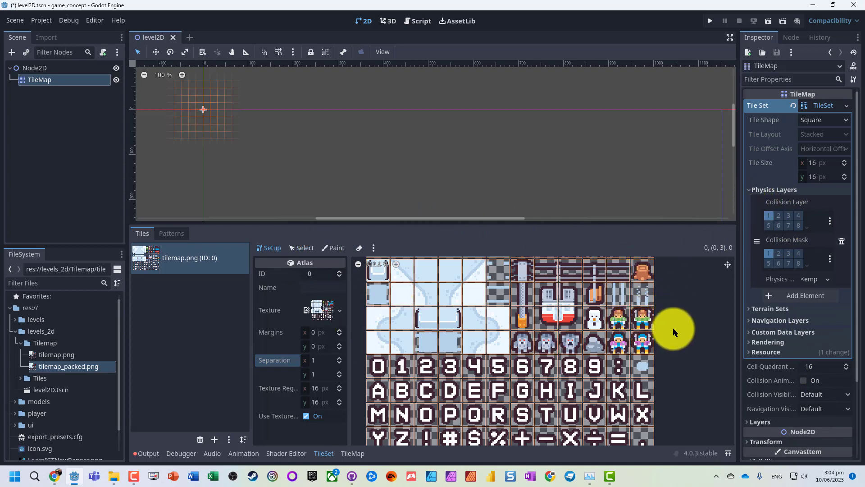
Step: Bring the whole atlas into view and show the Physics Layer 0 collision settings of the selected base tile
scroll(667, 328, down, 5)
scroll(579, 313, down, 1)
scroll(572, 260, down, 15)
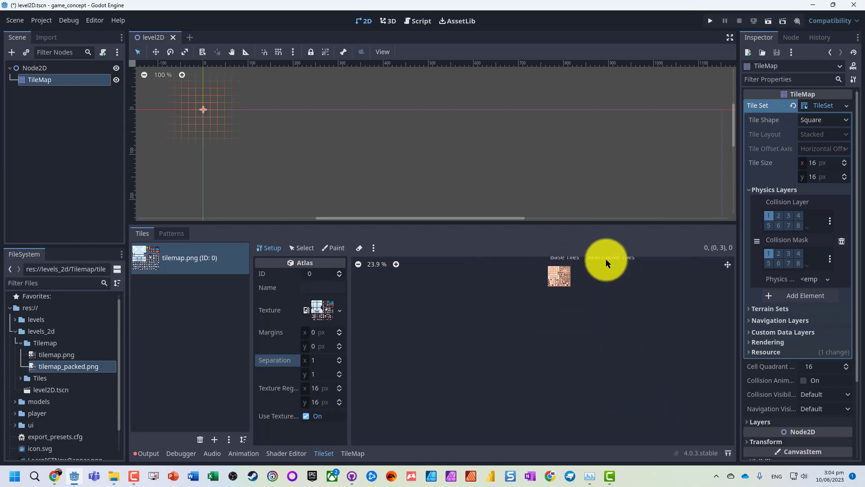
scroll(571, 261, up, 15)
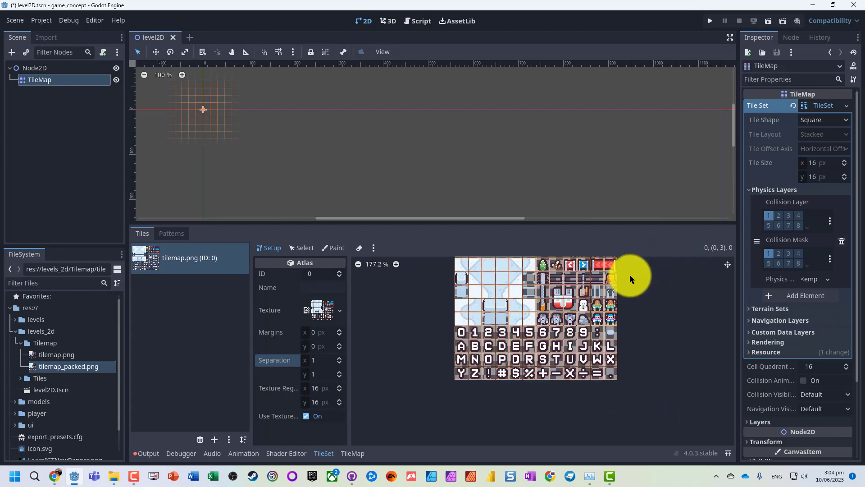
scroll(642, 344, up, 2)
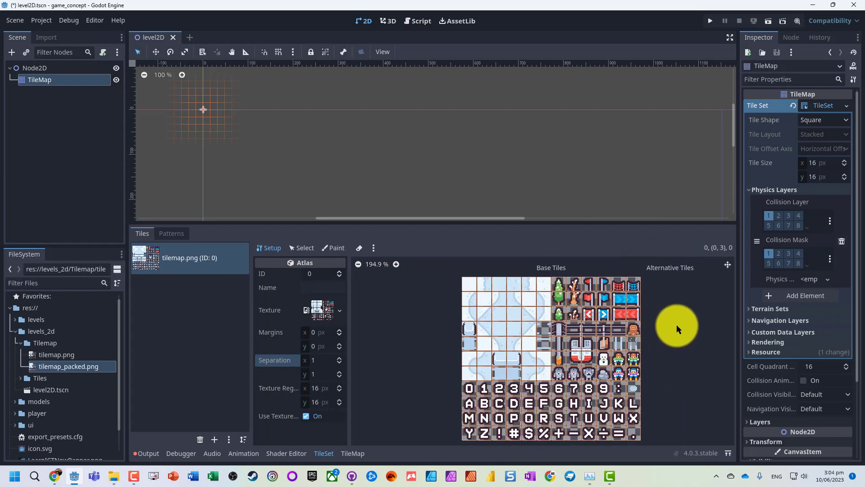
scroll(671, 321, up, 1)
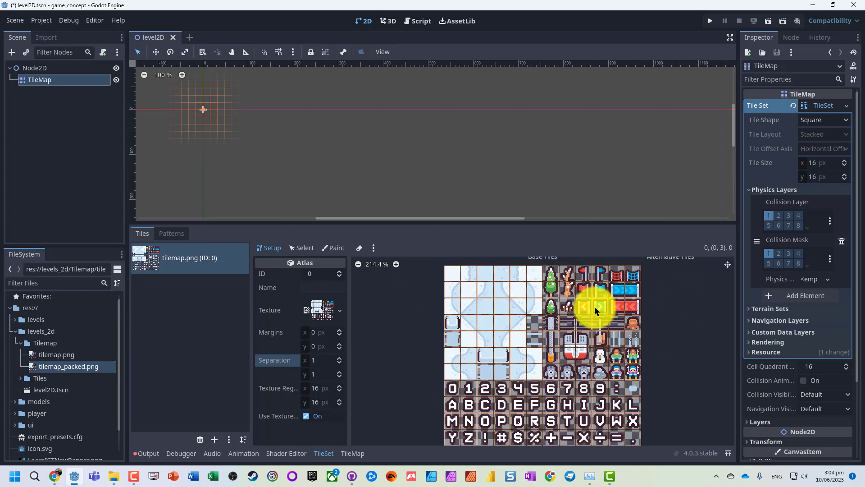
click(301, 247)
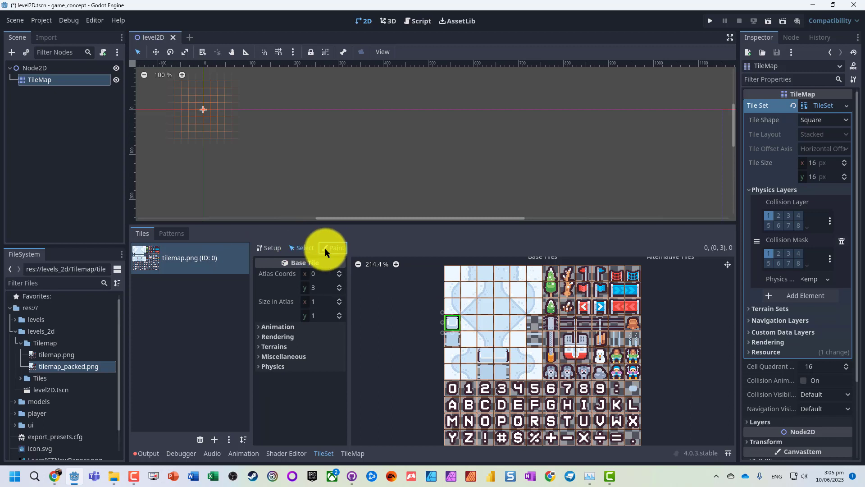
click(325, 248)
click(290, 247)
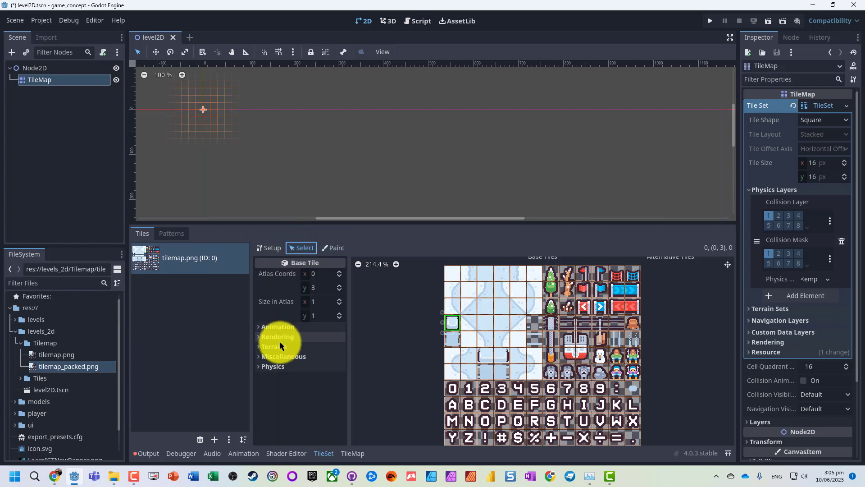
click(260, 366)
click(282, 375)
scroll(279, 391, down, 3)
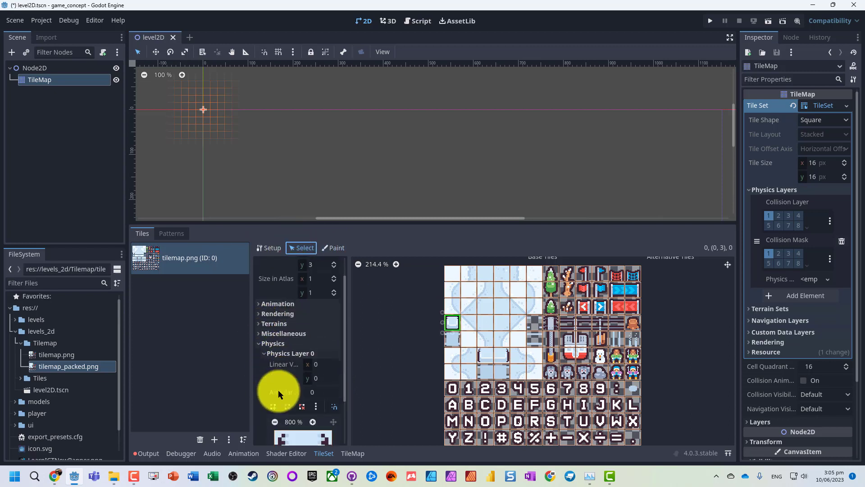
Step: Give the plain snow tile at (0, 0) a full-square collision polygon using the default tile shape
click(451, 271)
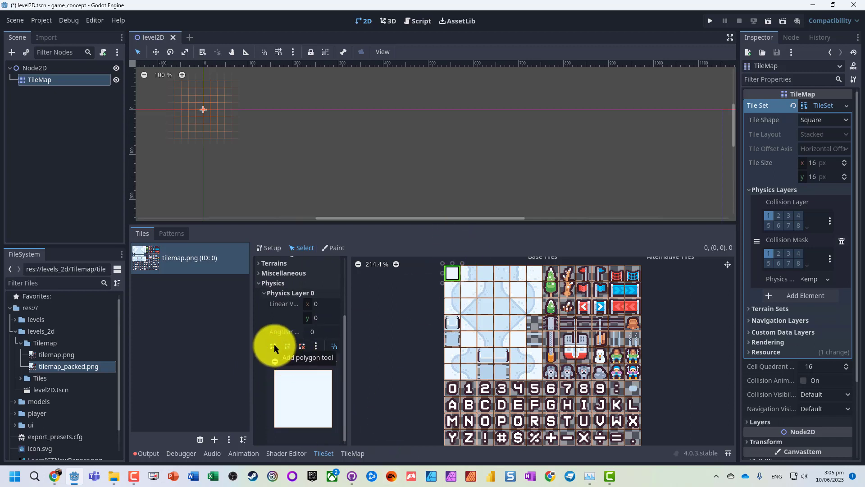
click(274, 345)
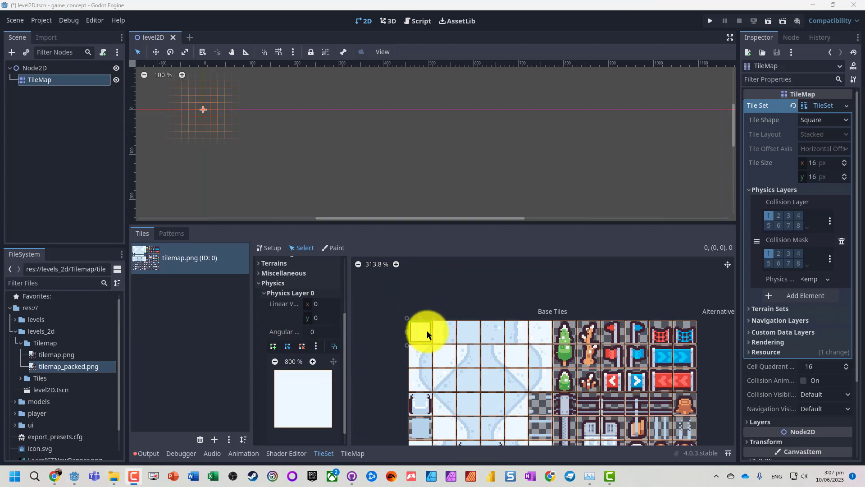
click(279, 293)
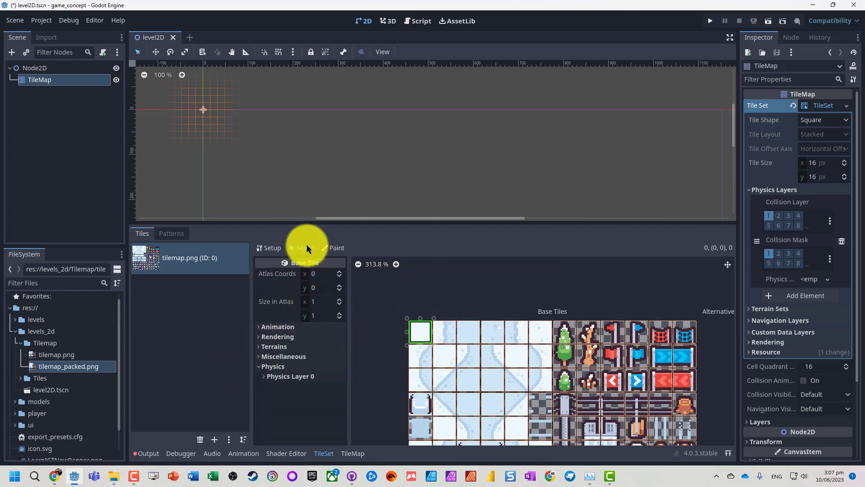
click(286, 376)
scroll(323, 393, down, 3)
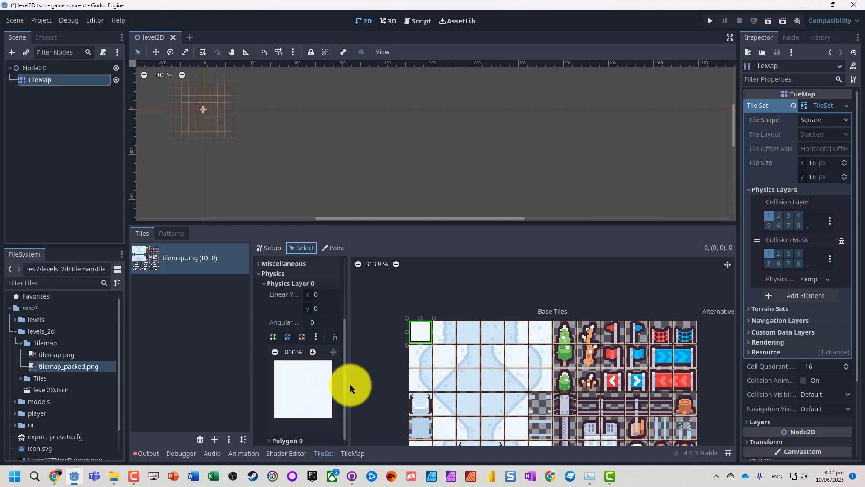
click(316, 337)
click(334, 349)
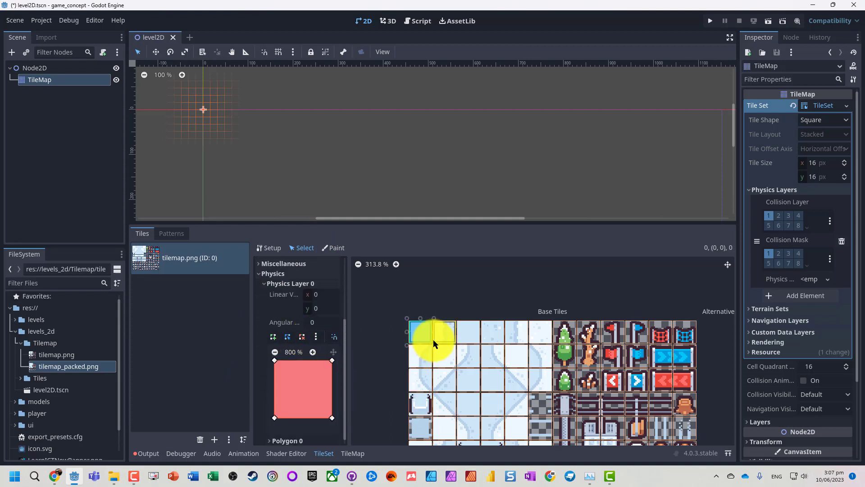
Step: Give tile (1, 0) the default collision shape and narrow the polygon to cover only the tile's left half
click(439, 331)
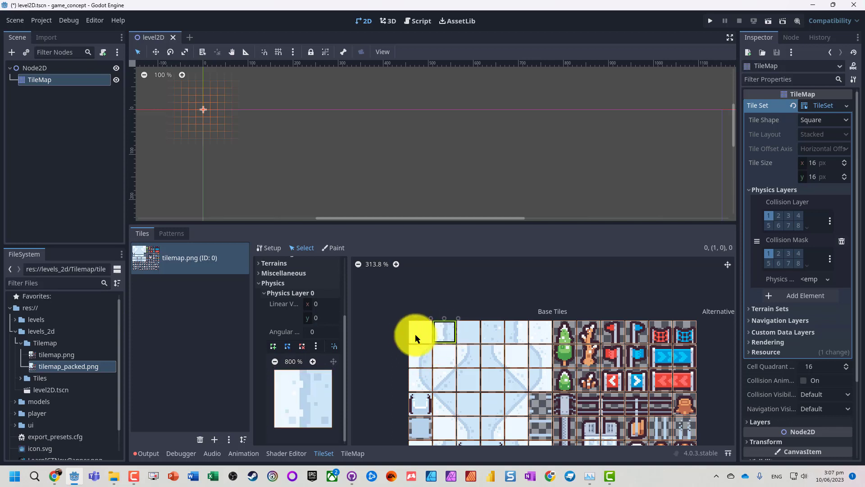
click(420, 333)
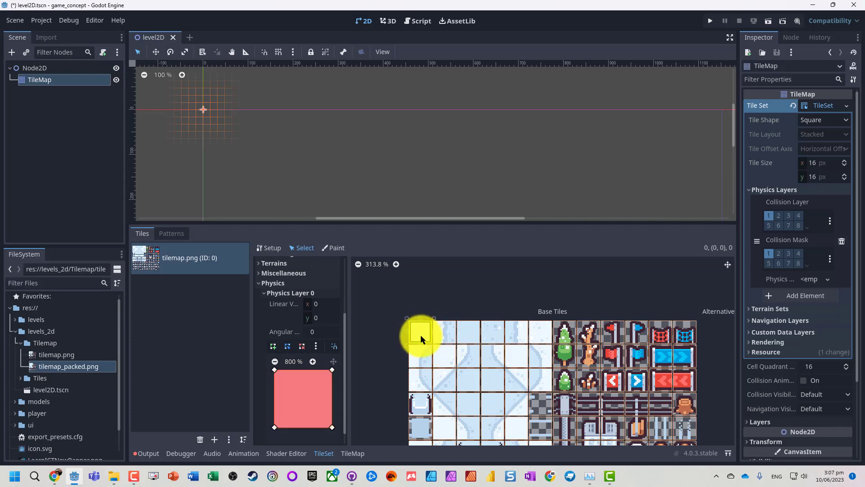
click(445, 328)
click(314, 346)
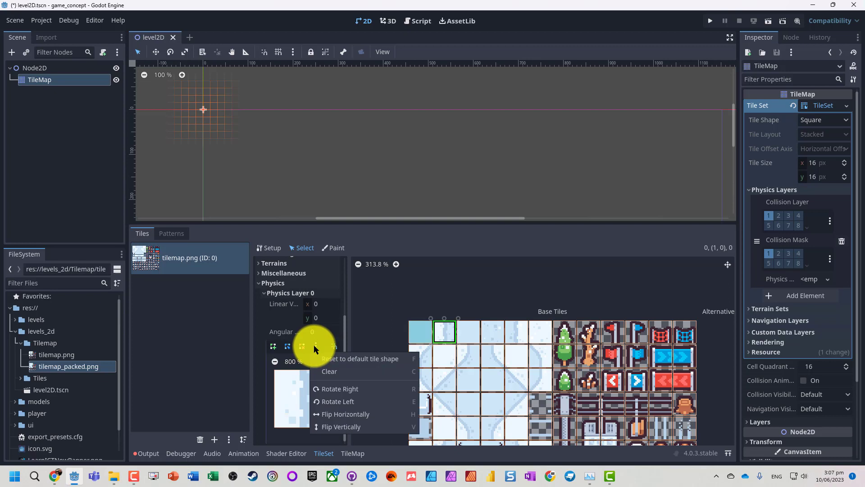
click(354, 357)
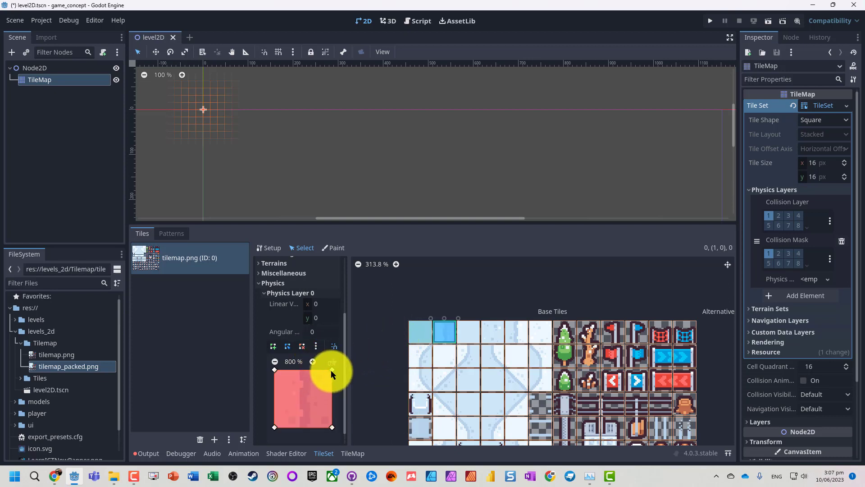
drag(332, 370, 304, 371)
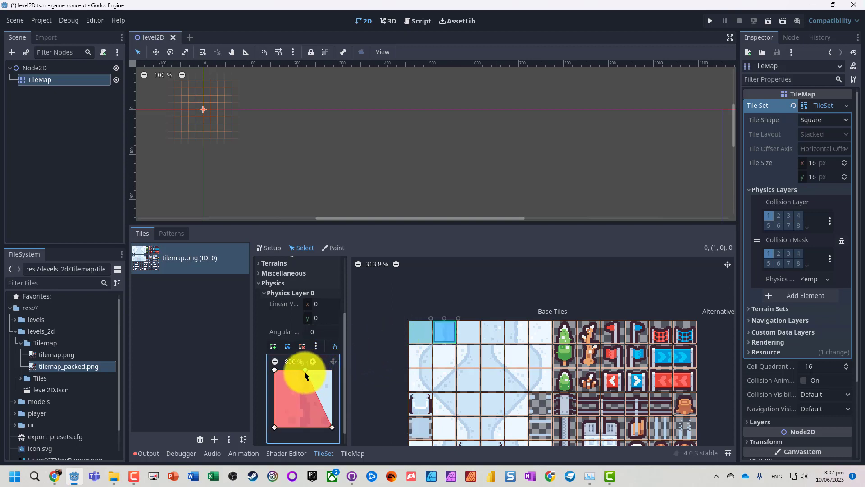
drag(332, 426, 304, 427)
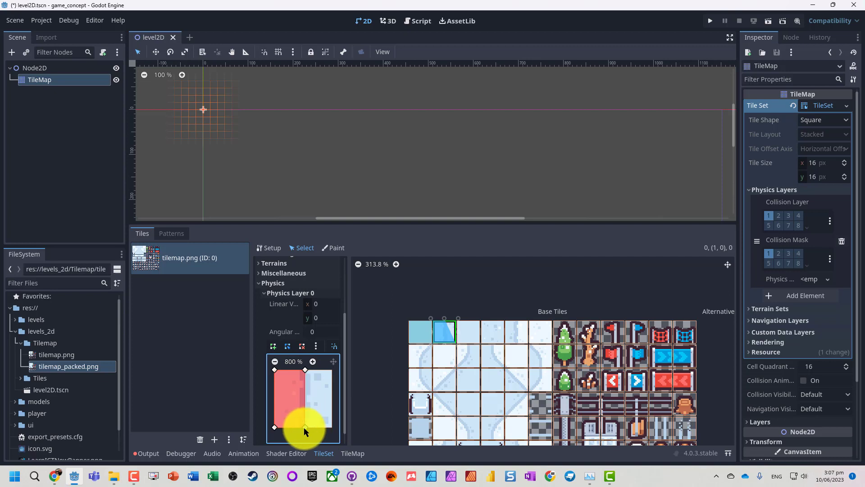
Step: Give tile (4, 0) the default collision shape and narrow the polygon to cover only the tile's right half
click(470, 332)
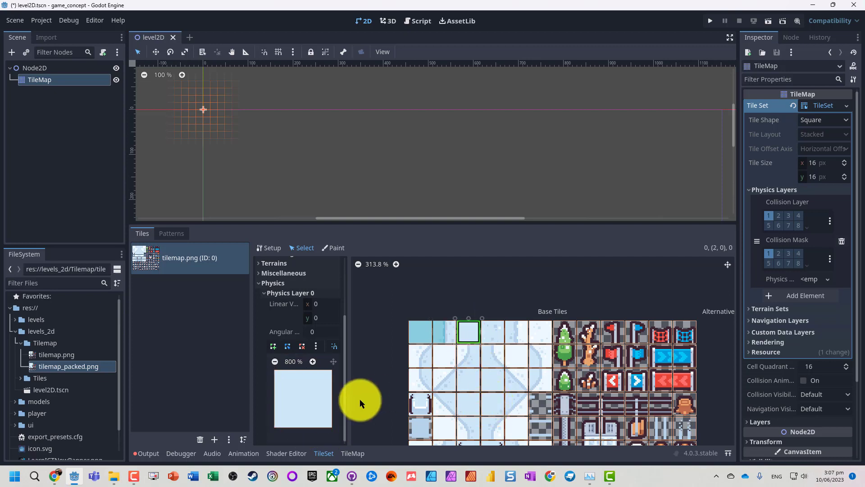
click(494, 331)
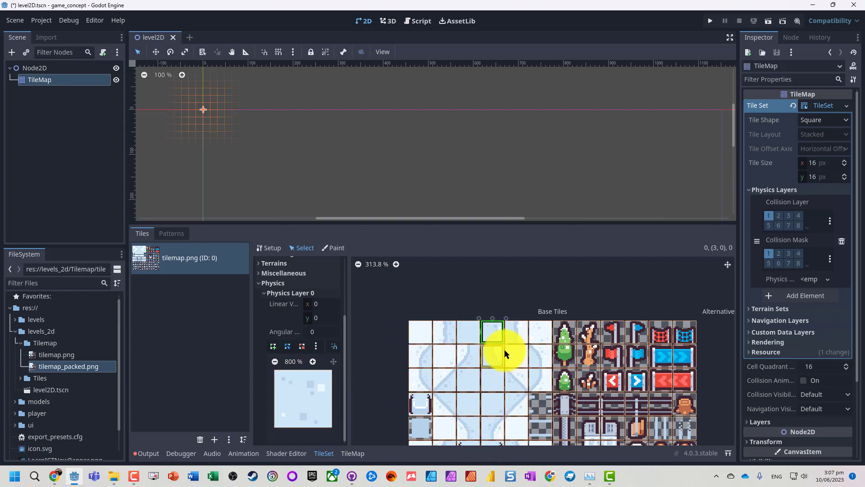
click(508, 340)
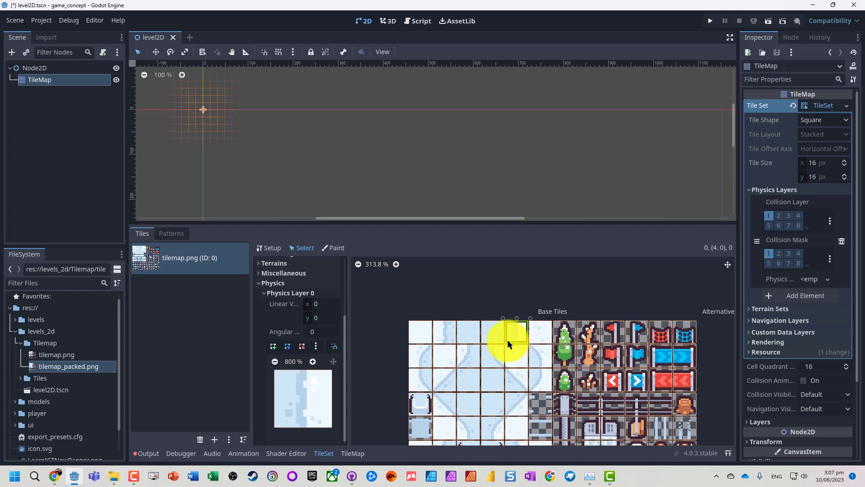
click(315, 346)
click(329, 358)
drag(274, 369, 304, 370)
drag(272, 427, 303, 425)
Step: Apply the default full-square collision shape to tile (5, 0) and to the curved-edge tile at (0, 1)
click(543, 330)
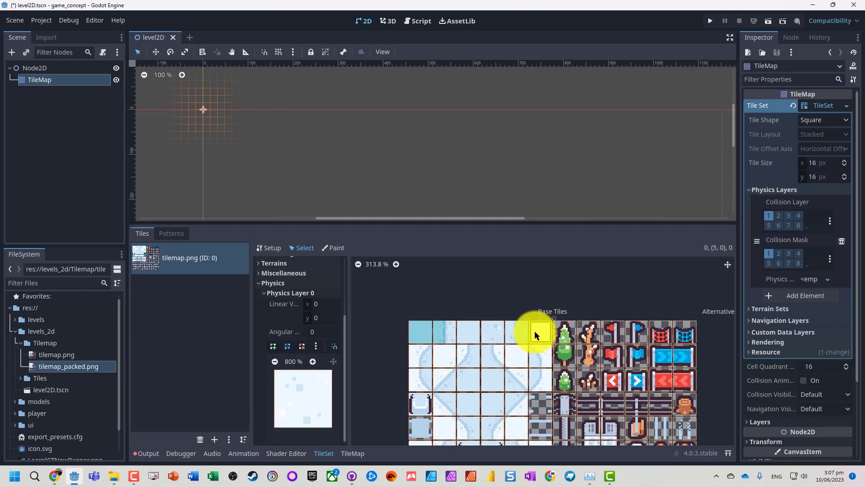
key(f)
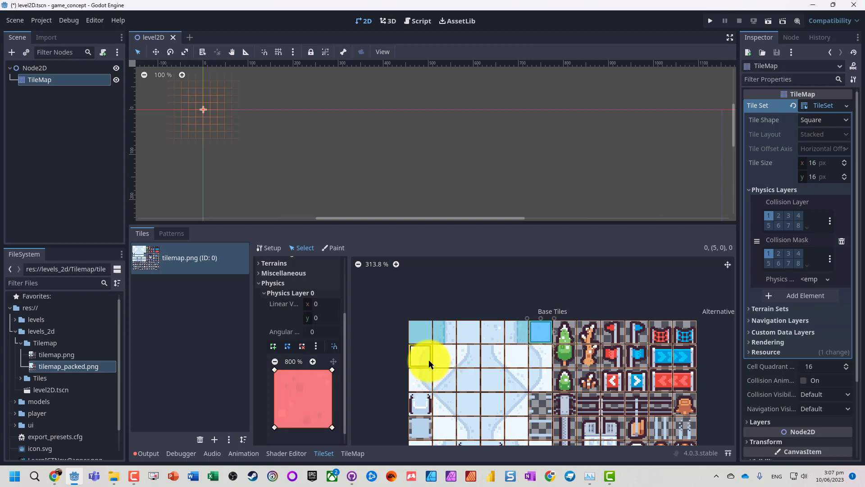
click(428, 359)
key(f)
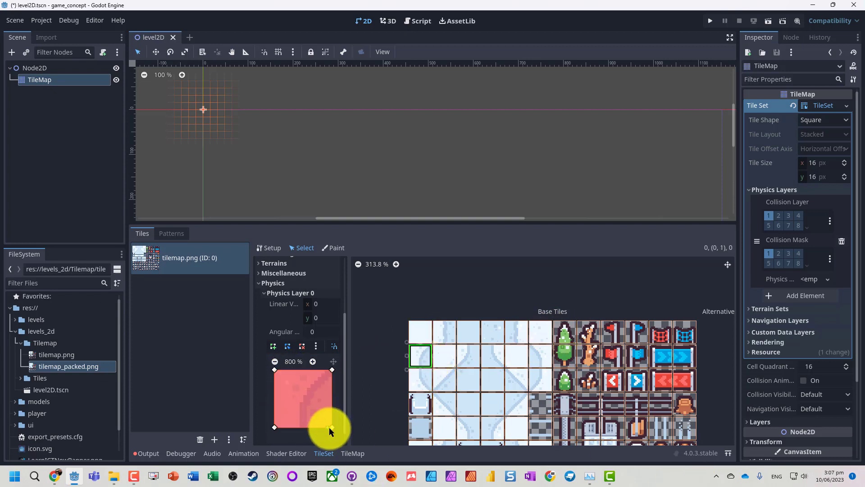
Step: Fit tile (0, 1)'s collision polygon to its curved edge by moving the lower-right corner to mid-bottom and bending the slanted side inward
drag(332, 425, 299, 426)
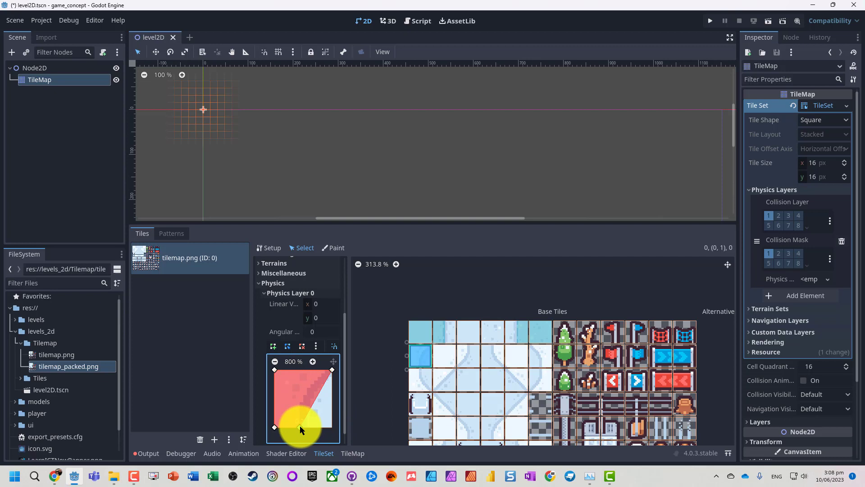
click(272, 346)
click(309, 387)
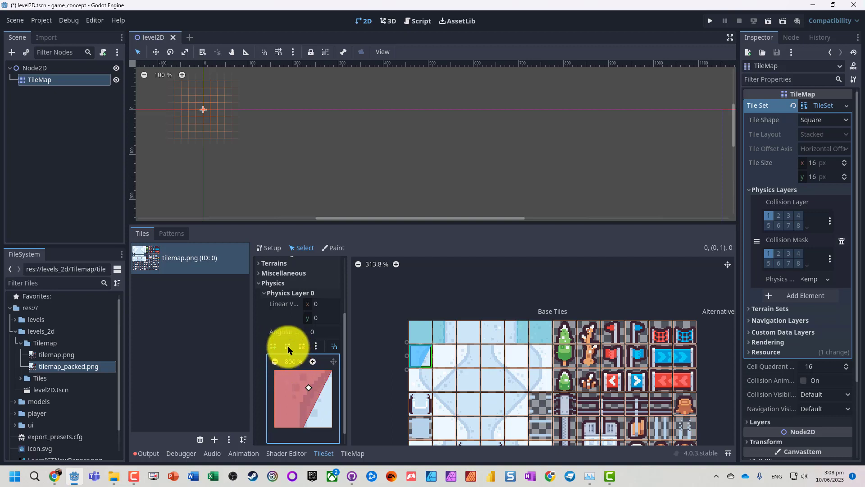
click(288, 346)
click(317, 396)
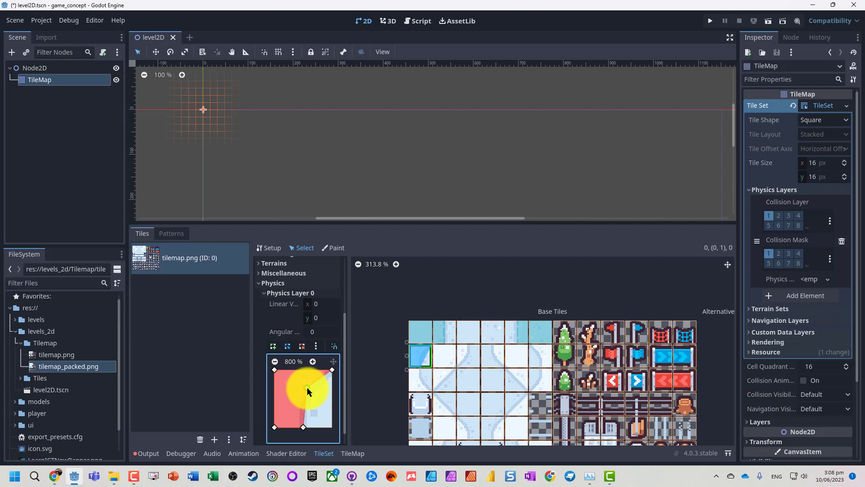
Step: Apply the default full-square collision shape to tile (1, 1)
click(442, 356)
click(320, 331)
click(451, 358)
Step: Give tile (2, 1) the default collision shape, remove its lower-right corner, and reshape the polygon through the tile's centre and top midpoint
click(462, 356)
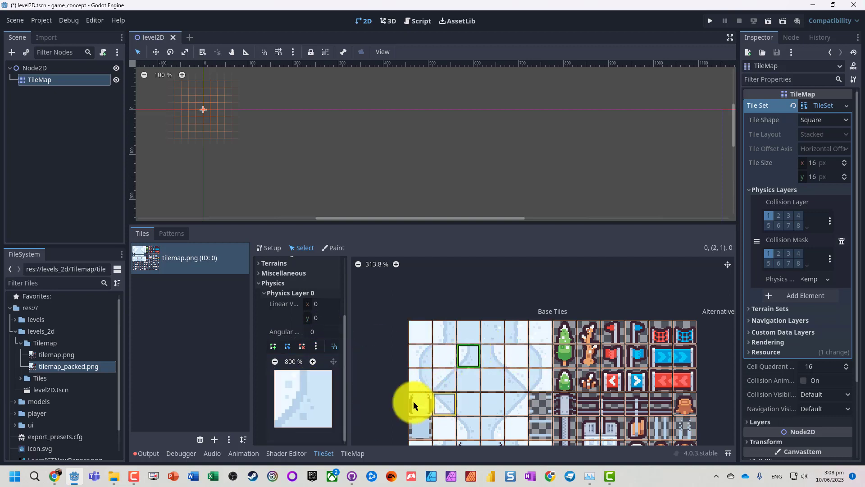
click(285, 418)
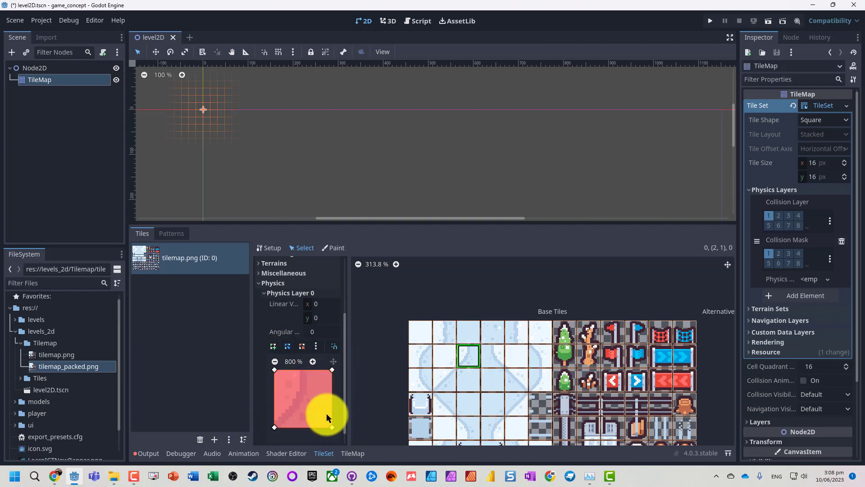
right_click(332, 428)
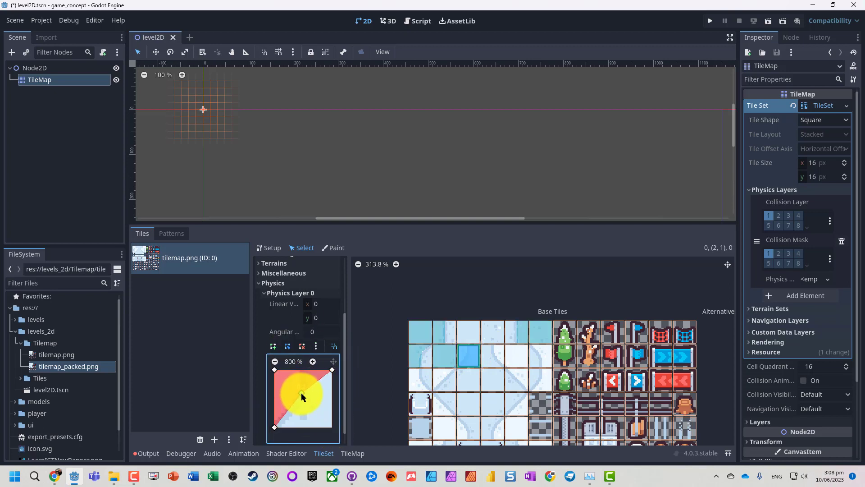
click(302, 396)
right_click(332, 370)
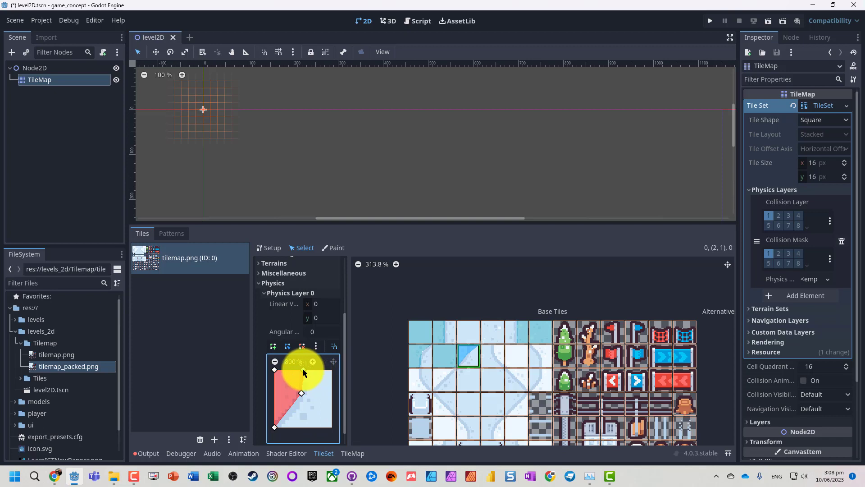
click(302, 369)
Step: Reshape tile (3, 1)'s default collision polygon through its top midpoint and centre to the lower-right corner, and give tile (4, 1) the full-square shape
click(488, 354)
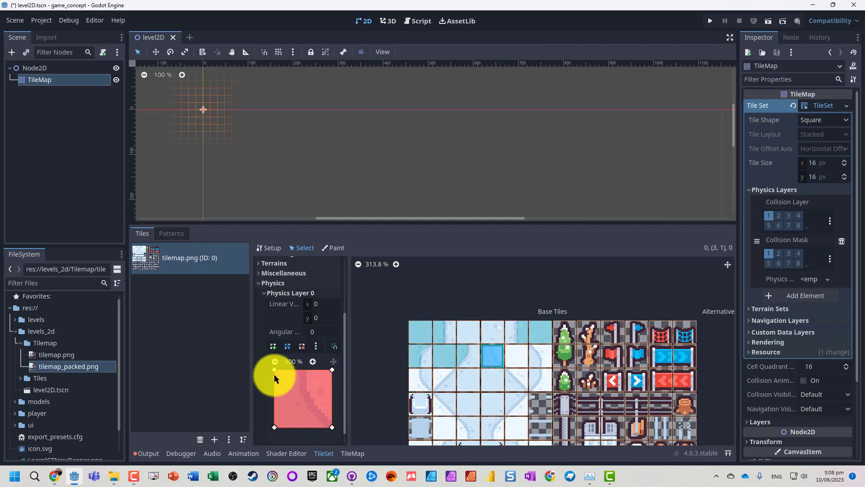
drag(274, 370, 303, 369)
drag(275, 427, 302, 394)
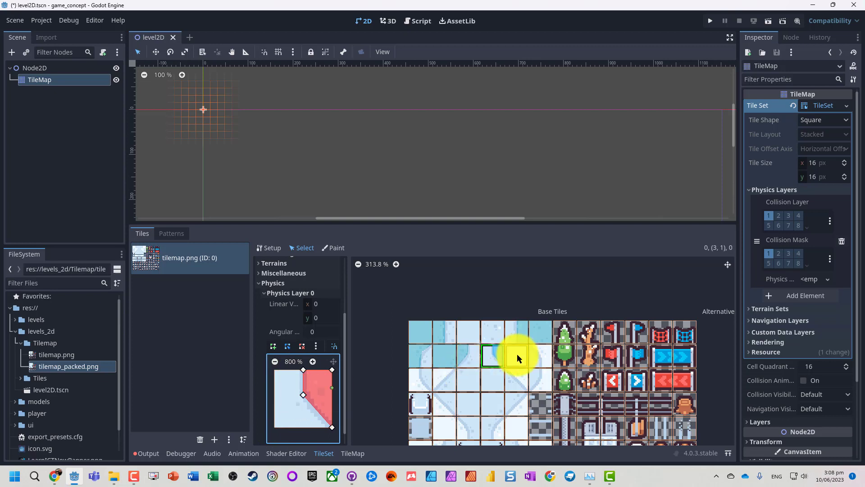
click(518, 354)
Step: Give tile (5, 1) the default collision shape, move its lower-left corner to mid-bottom, and bend the slanted side toward the tile's centre
click(540, 360)
click(299, 409)
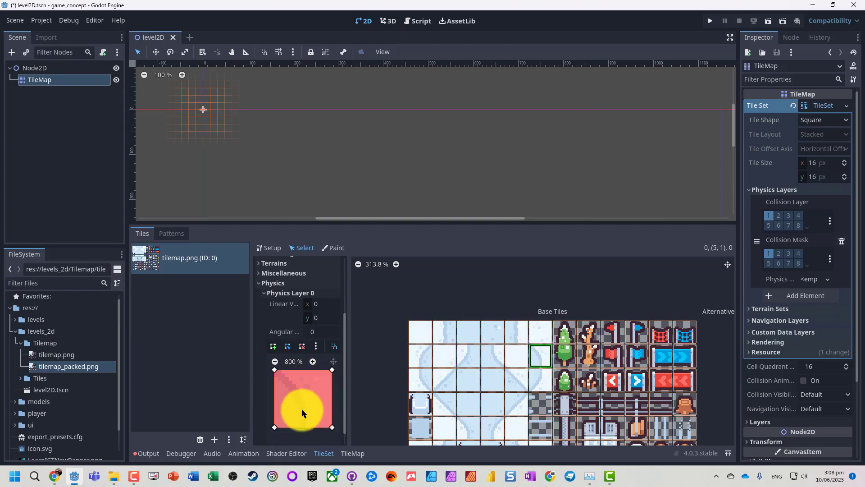
drag(275, 426, 304, 425)
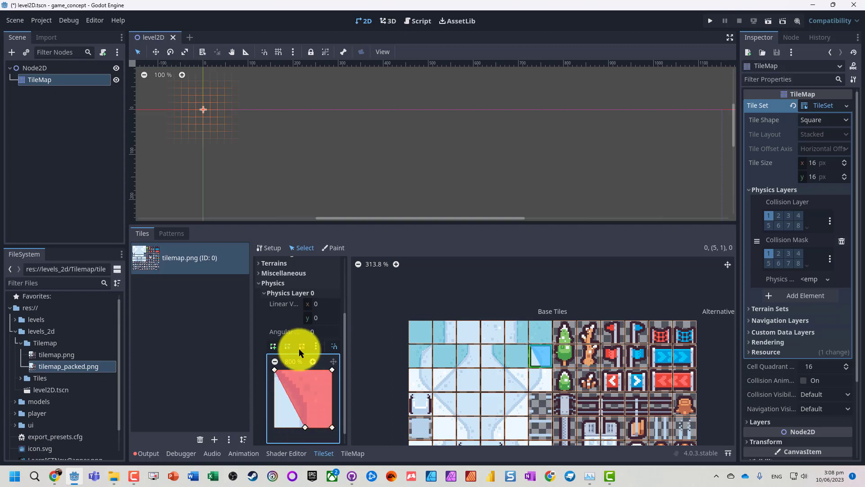
click(288, 346)
click(289, 397)
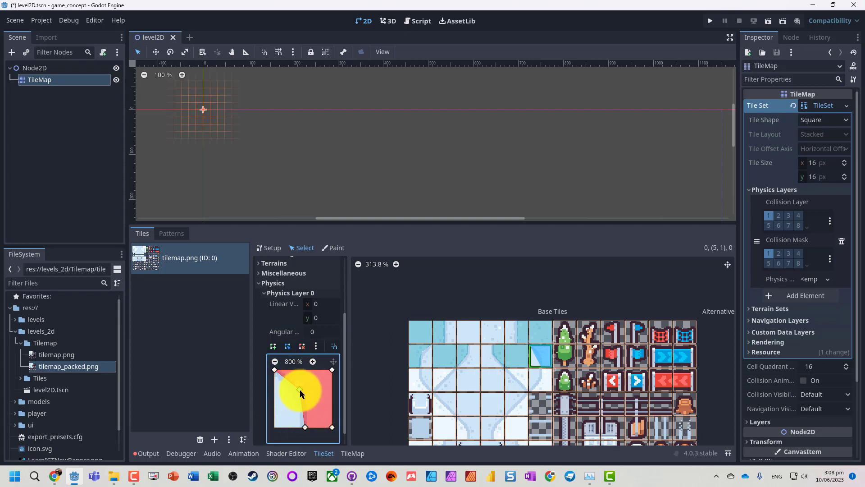
Step: Give tile (0, 2) the default collision shape, move its upper-right corner to the top midpoint, and add a point along the slanted side
click(426, 382)
key(f)
right_click(332, 369)
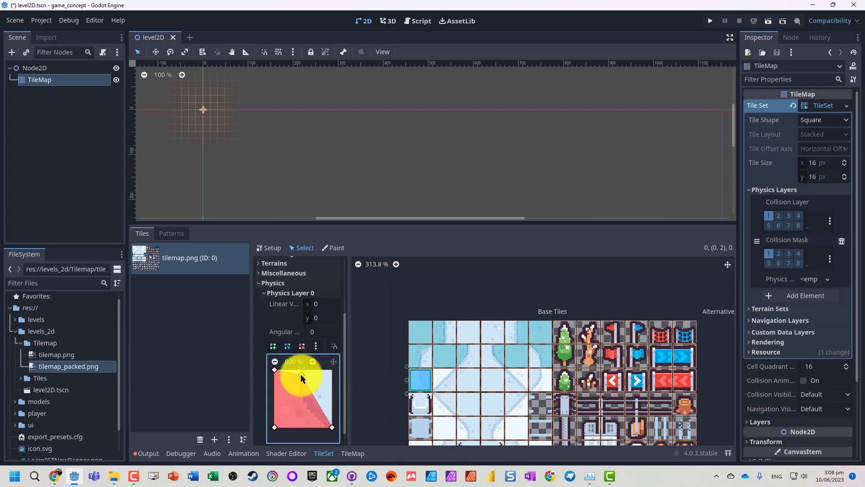
key(f)
drag(332, 369, 302, 369)
click(315, 346)
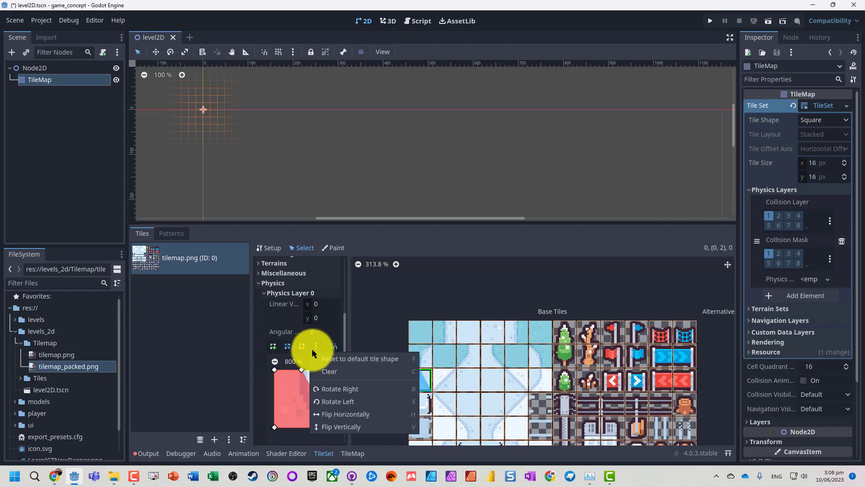
click(288, 345)
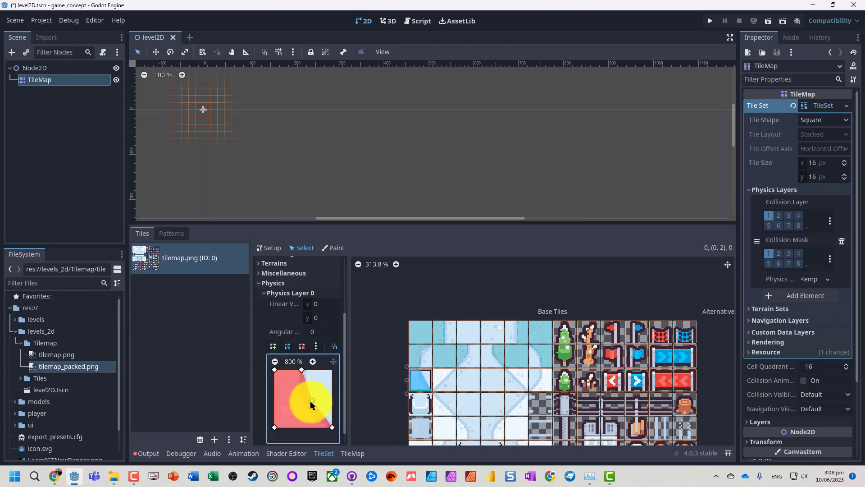
Step: Give tiles (1, 2) and (4, 2) triangular collision shapes by deleting the lower-right corner of the first and the lower-left of the second
click(443, 382)
key(f)
click(302, 346)
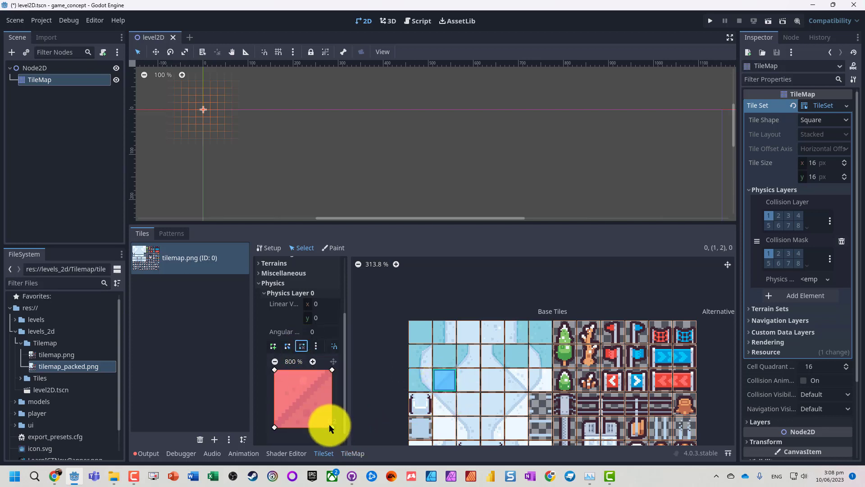
click(332, 426)
click(514, 379)
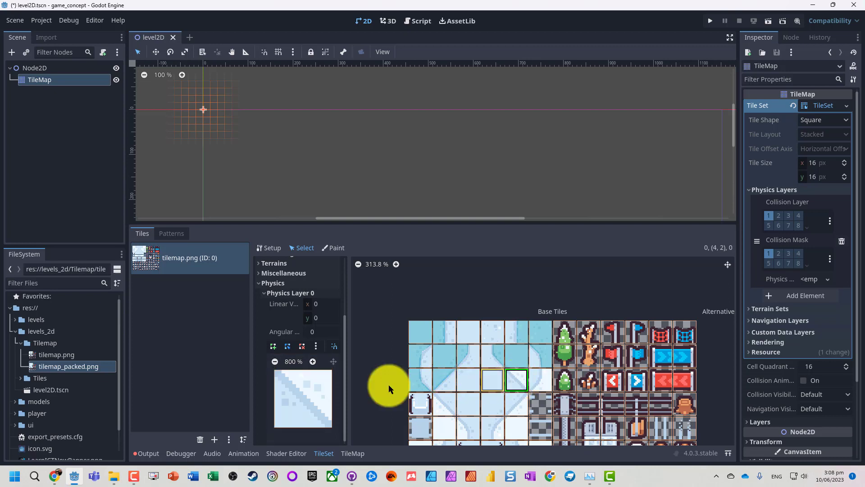
key(f)
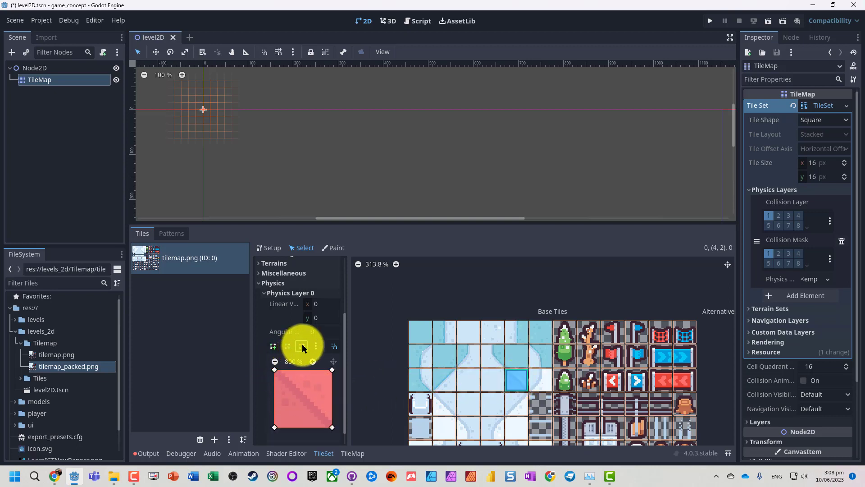
click(273, 427)
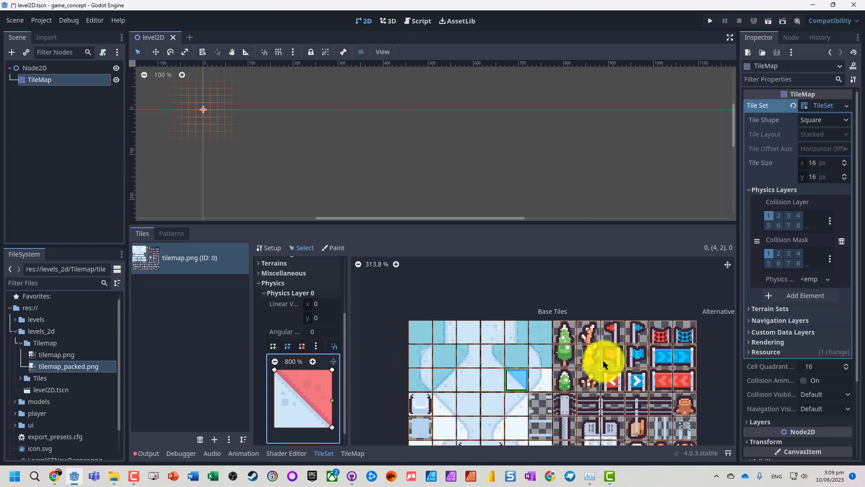
Step: Shape tile (5, 6)'s collision polygon to cover everything except the tile's upper-left corner
scroll(586, 352, down, 2)
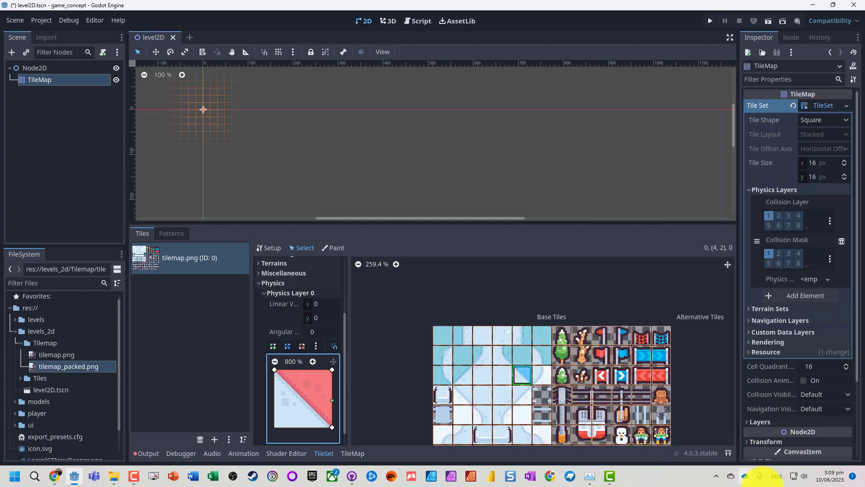
click(277, 399)
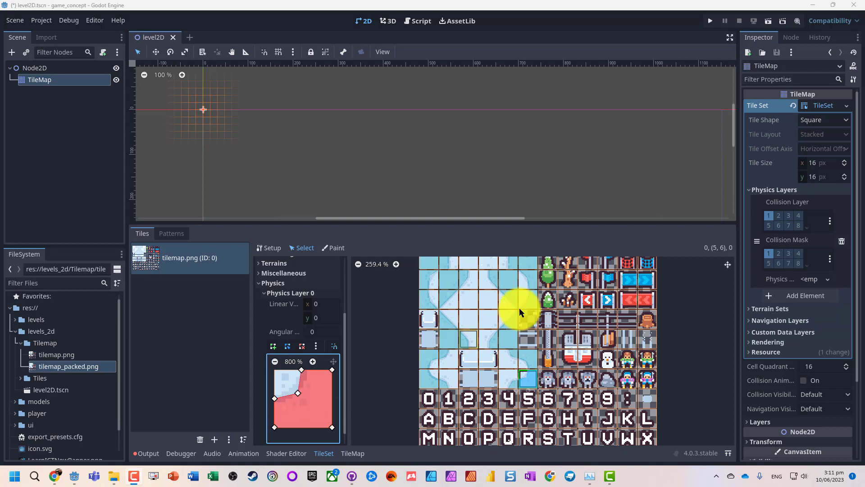
Step: Save the TileSet resource as snow_tilemap.tres in res://levels_2d
scroll(290, 311, up, 3)
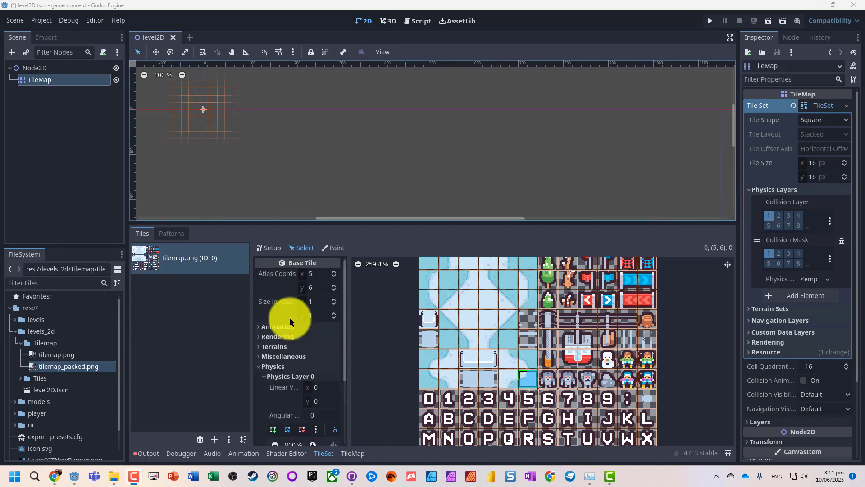
click(846, 105)
click(773, 213)
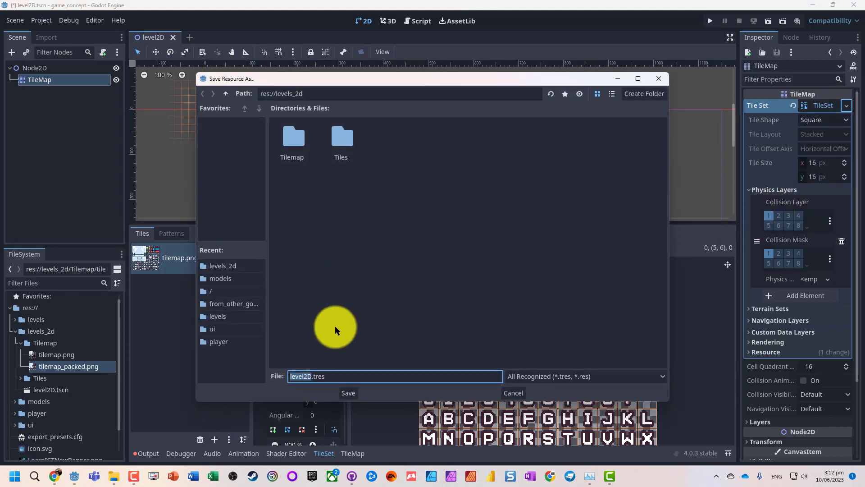
text(snow_tilemap)
key(Return)
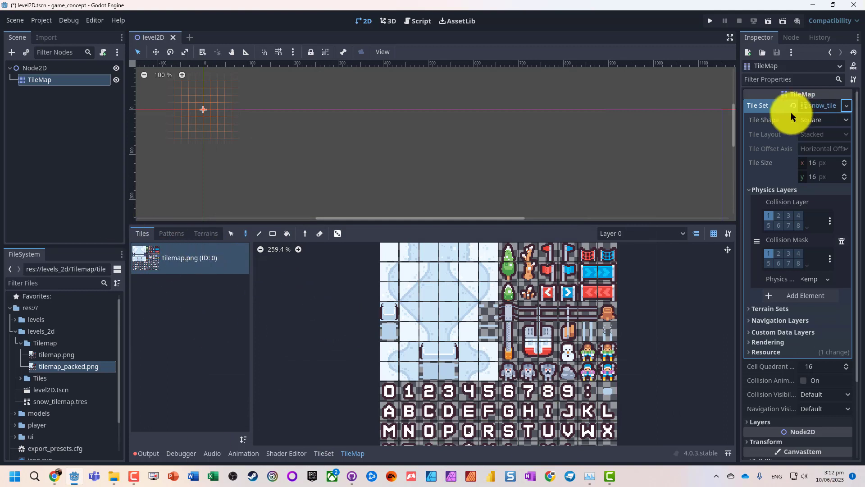
Step: Switch the tile set to property painting, zoom in on the level grid's origin, and enlarge the 2D viewport
click(320, 452)
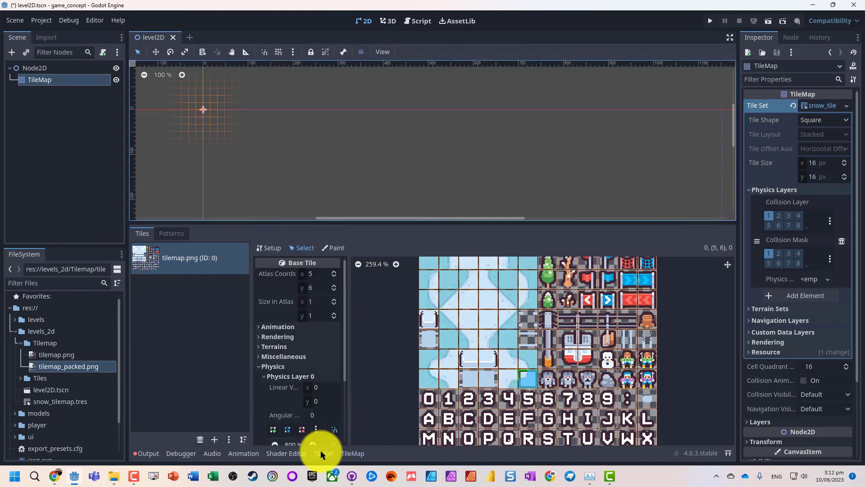
click(333, 248)
scroll(214, 117, up, 11)
scroll(176, 116, up, 19)
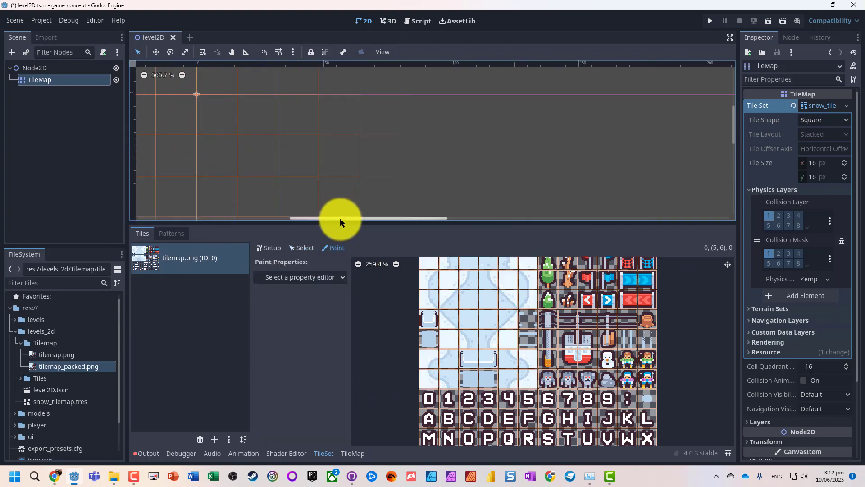
drag(332, 222, 304, 256)
scroll(421, 339, down, 6)
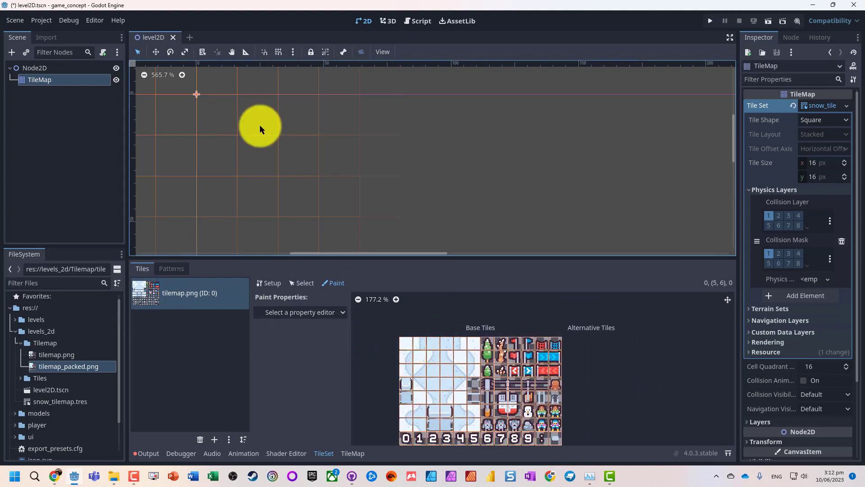
click(236, 160)
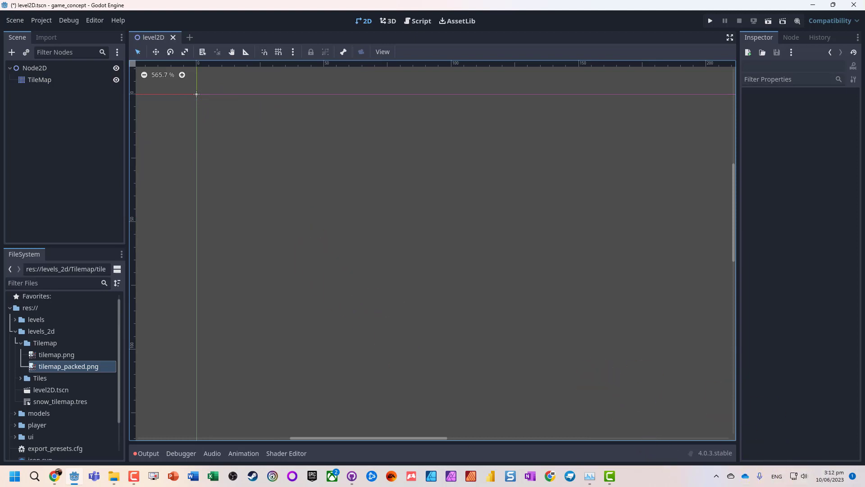
click(39, 79)
click(288, 313)
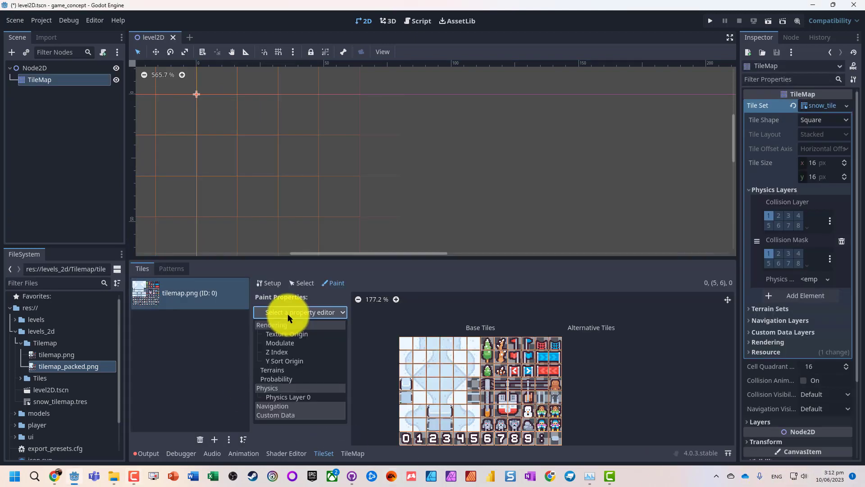
click(288, 312)
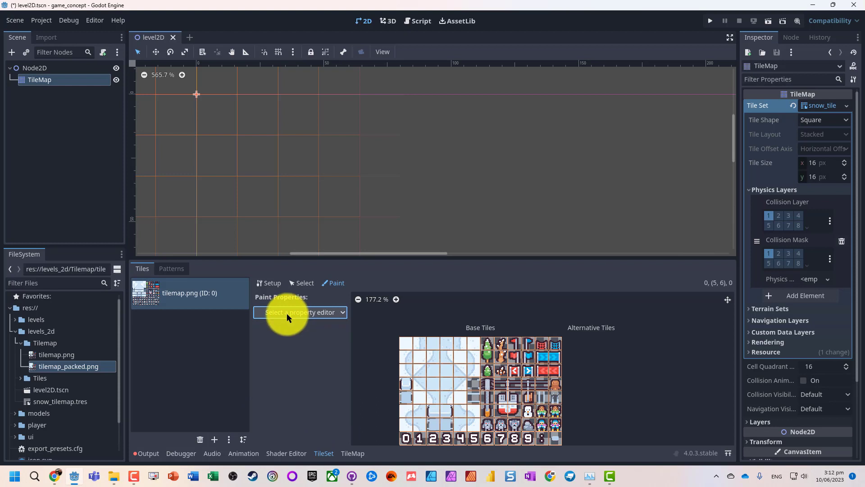
Step: Paint plain snow tiles in map cells (1, 1) and (1, 2), with curved-edge tiles (0, 1) and (0, 2) beside them in cells (2, 1) and (2, 2)
click(353, 453)
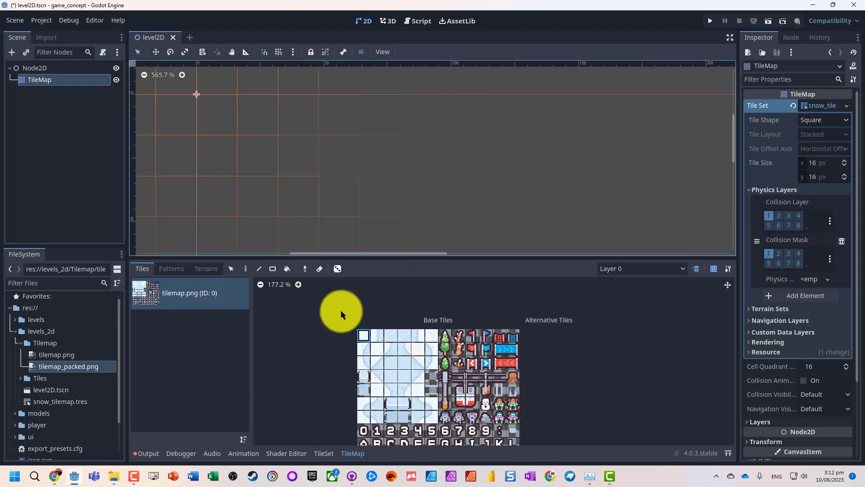
click(361, 336)
scroll(256, 161, down, 1)
click(256, 162)
click(261, 195)
click(363, 347)
click(302, 158)
click(364, 363)
click(284, 198)
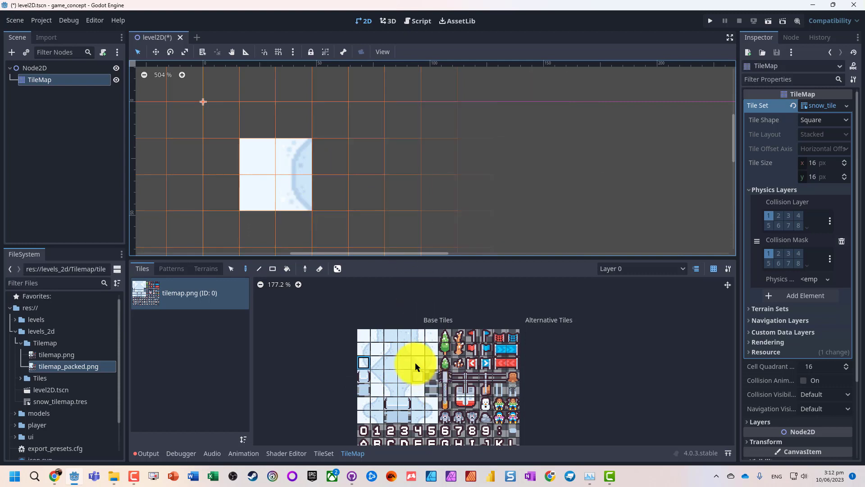
Step: Paint tile (5, 1) in map cell (5, 1) and tile (5, 2) in map cell (5, 3)
click(433, 351)
click(401, 163)
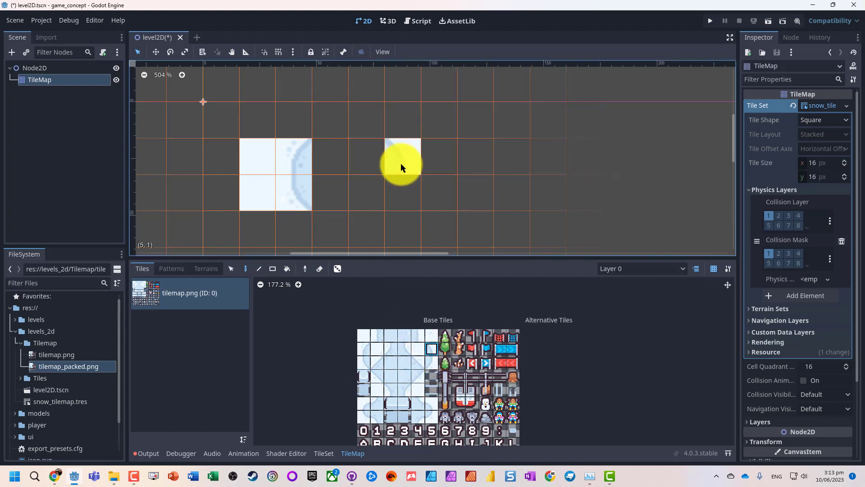
click(427, 361)
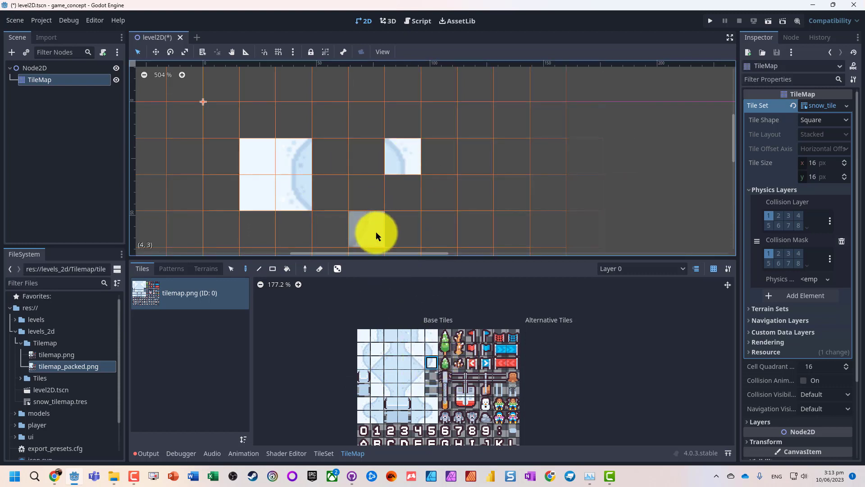
click(413, 235)
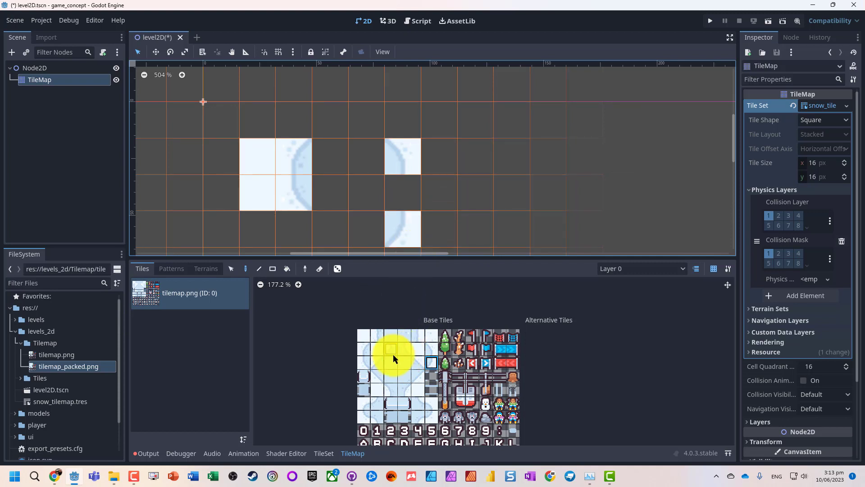
Step: Paint tile (4, 0) in map cell (5, 2), filling the gap between the two curved-edge tiles in that column
click(417, 336)
click(402, 210)
scroll(398, 217, down, 3)
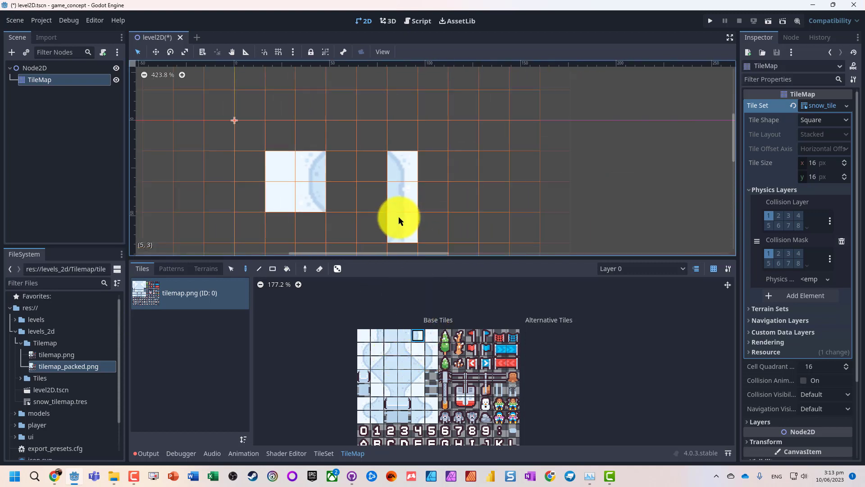
Step: Paint tiles (2, 1) and (3, 1) in map cells (3, 0) and (4, 0), capped by corner tiles (0, 5) and (5, 5) in cells (3, -1) and (4, -1)
click(391, 348)
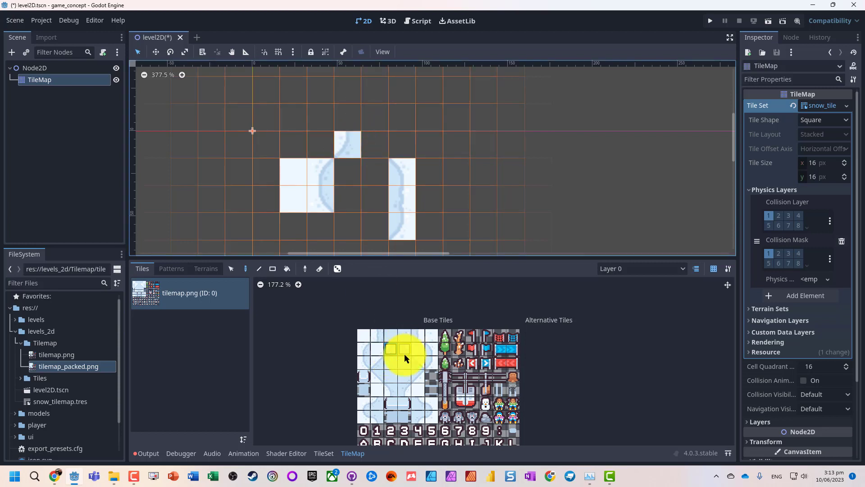
click(403, 354)
click(372, 147)
click(376, 404)
click(345, 127)
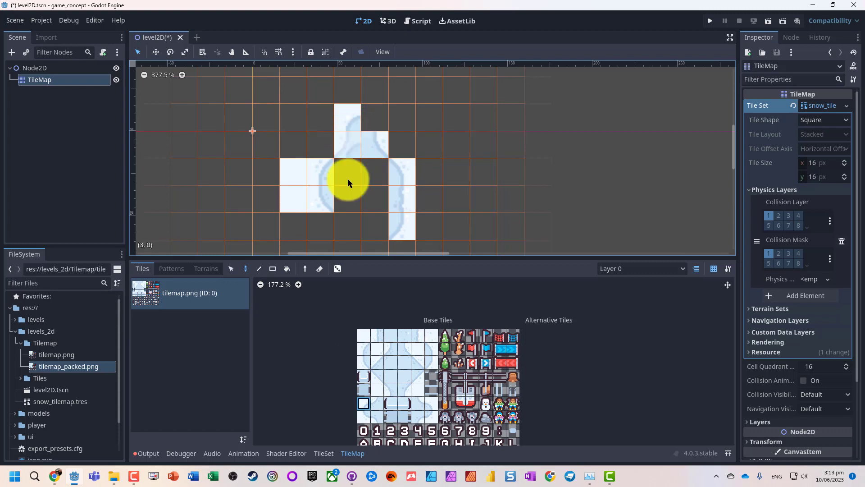
click(361, 399)
click(431, 403)
click(374, 119)
scroll(369, 185, down, 1)
scroll(369, 212, down, 2)
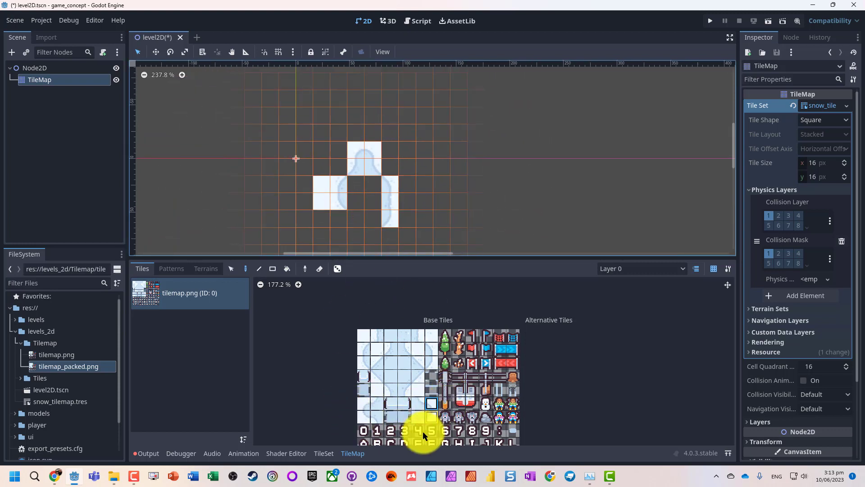
Step: Fill the ice shape's interior with tile (2, 2) and paint diagonal edge tiles in map cells (2, 3) and (1, 4)
click(391, 363)
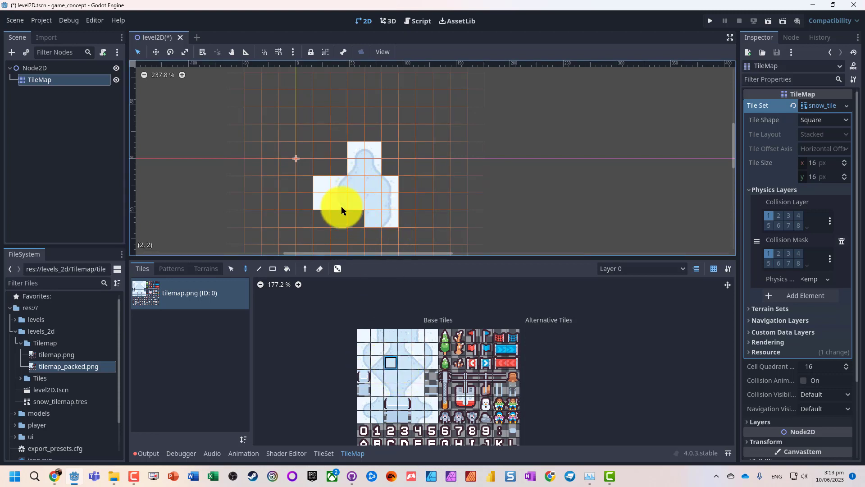
click(417, 377)
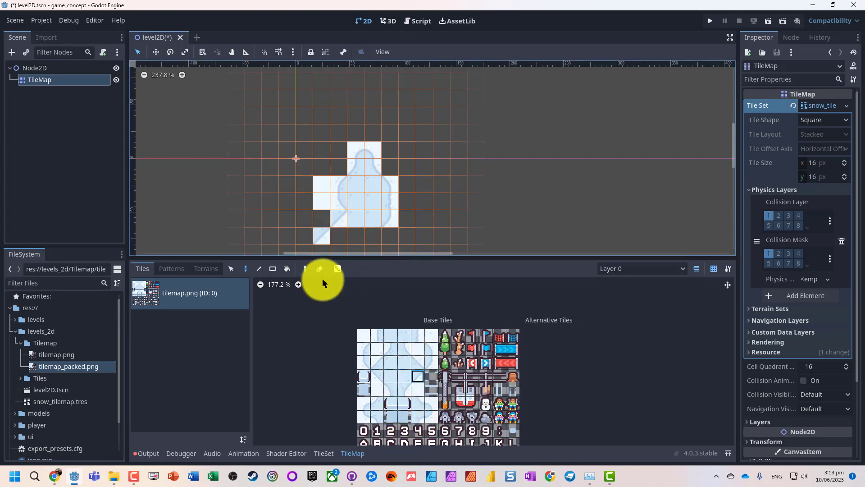
click(324, 234)
Step: Paint plain snow tile (0, 0) around the upper ice shape, from map cell (0, -1) across to column 2 and down to (0, 4)
scroll(323, 277, down, 1)
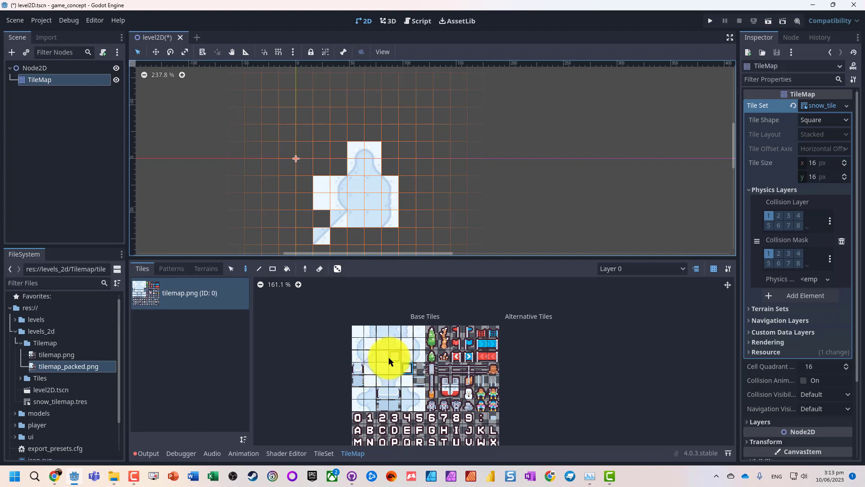
click(371, 356)
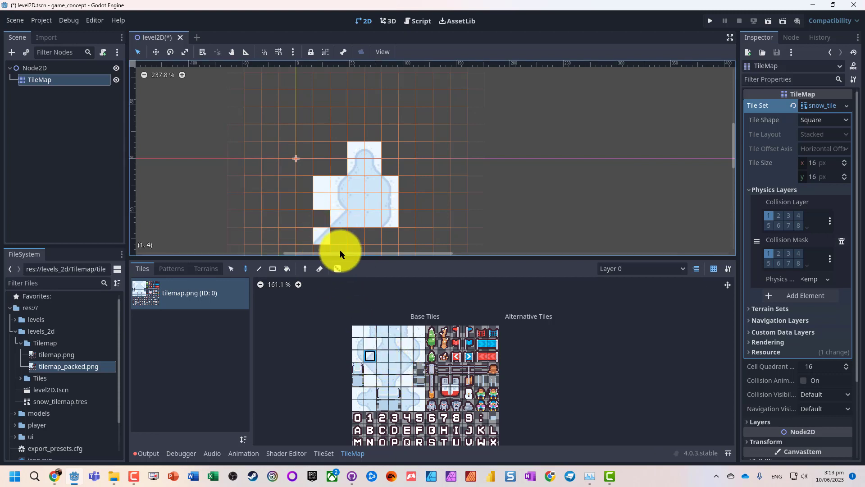
scroll(345, 250, down, 2)
click(355, 332)
mouse_move(334, 169)
mouse_down()
mouse_move(306, 174)
mouse_move(333, 179)
mouse_up()
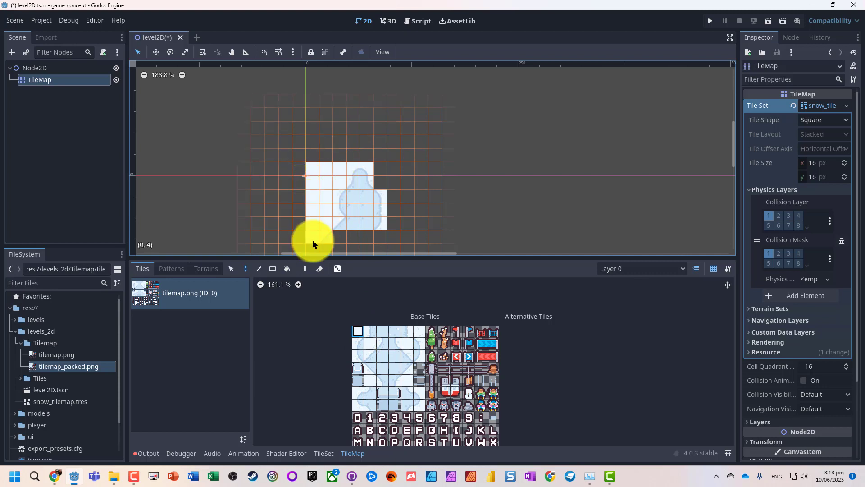
Step: Extend the edge of the ice slope with a curved-edge tile in map cell (0, 5)
click(358, 393)
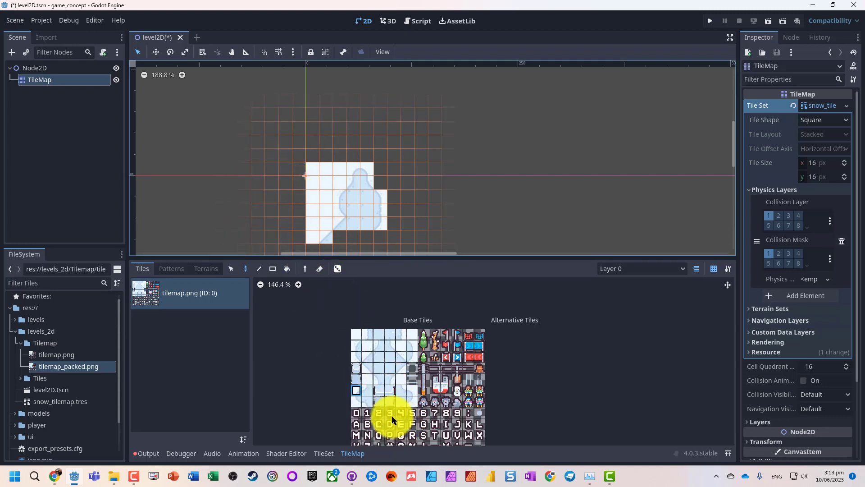
scroll(369, 376, up, 2)
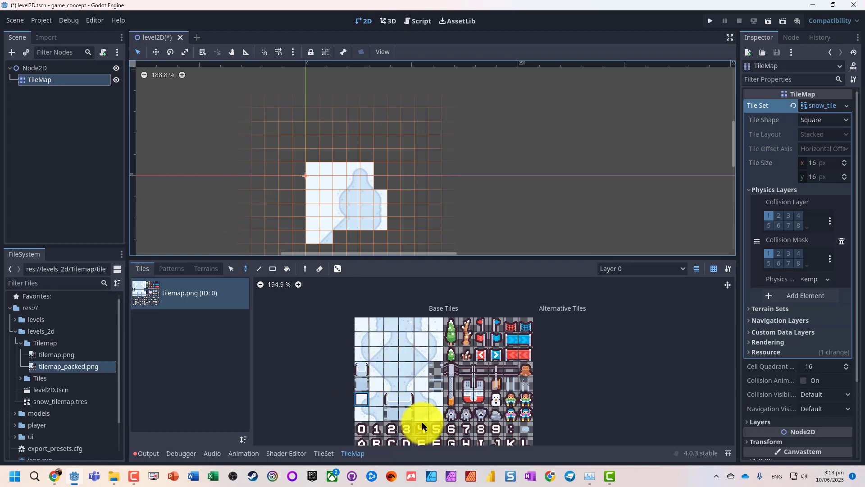
click(404, 385)
scroll(309, 247, down, 2)
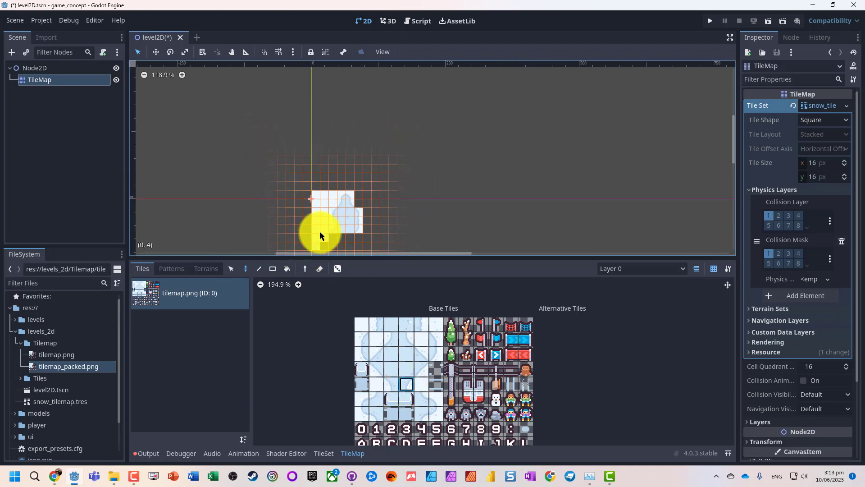
scroll(319, 226, up, 2)
drag(296, 150, 302, 158)
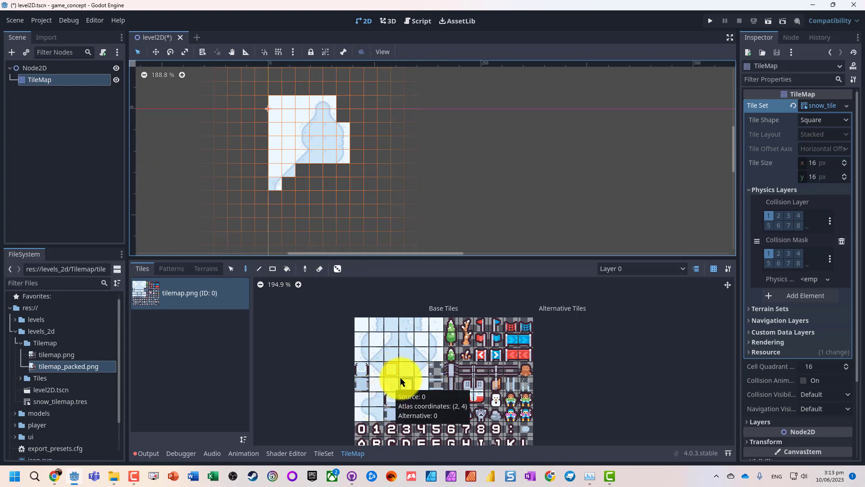
click(361, 354)
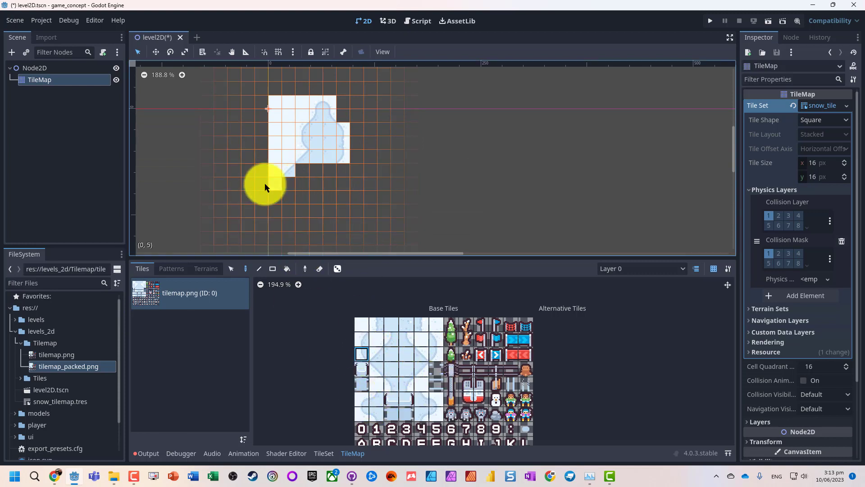
click(288, 182)
click(391, 359)
click(361, 339)
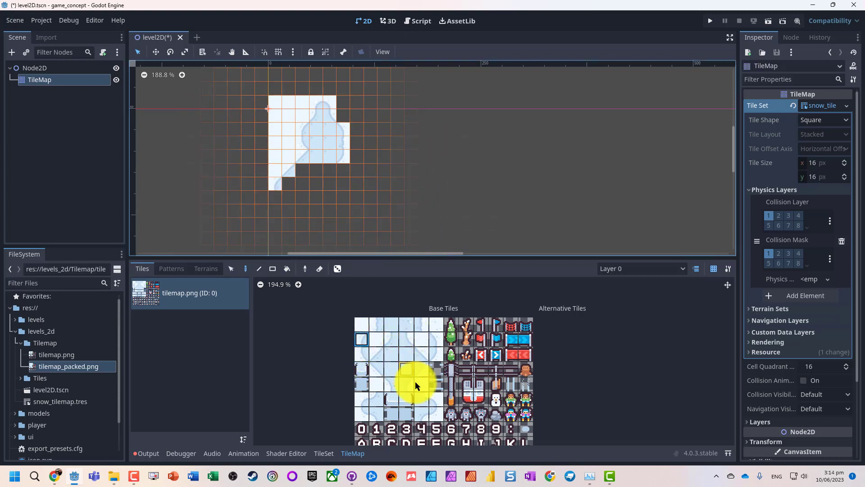
Step: Paint diagonal tile (4, 3) in map cells (4, 4), (3, 5) and (2, 6) as the slope's lower edge
click(421, 368)
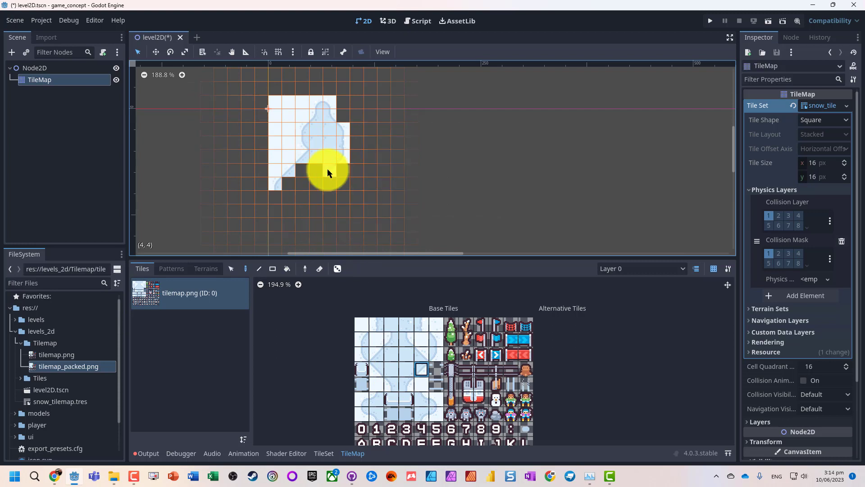
click(301, 197)
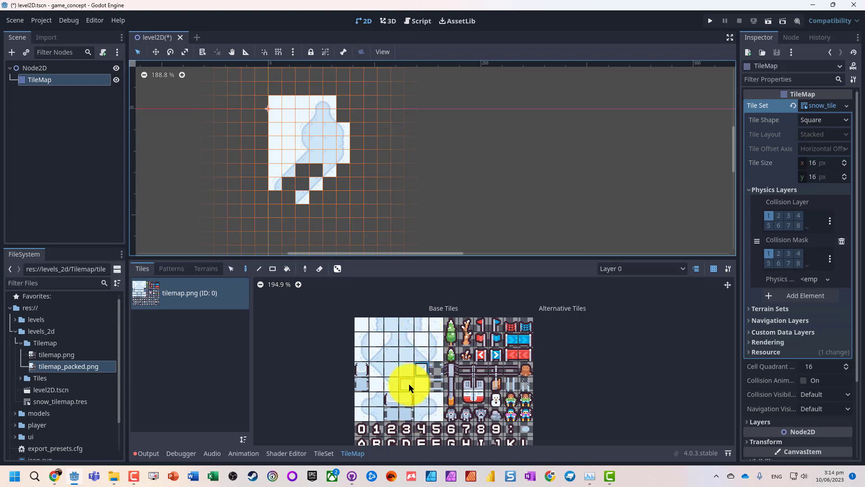
scroll(356, 400, down, 1)
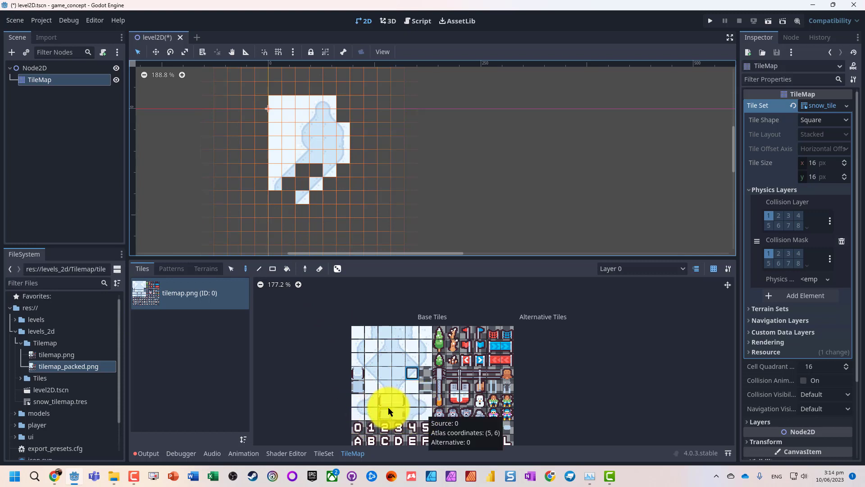
Step: Close the slope's lower end with tile (3, 4) in map cell (1, 7), tile (5, 6) in (1, 8) and tile (0, 6) in (0, 8)
click(401, 386)
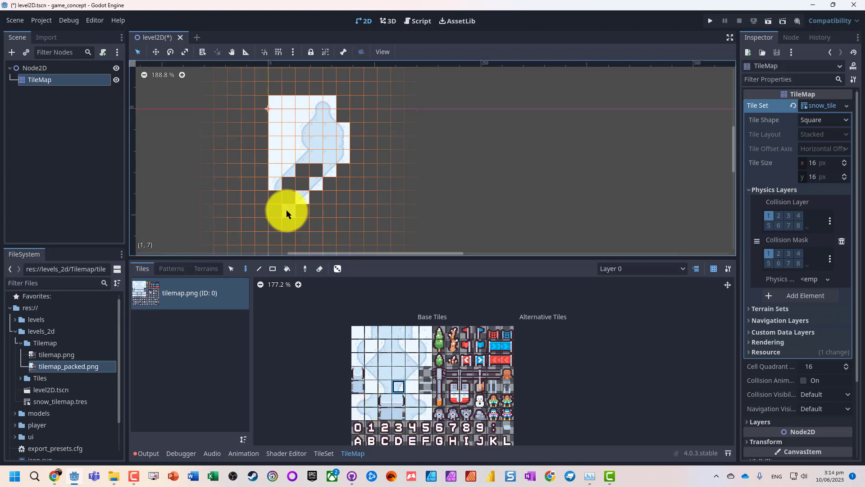
click(426, 413)
click(289, 211)
click(357, 413)
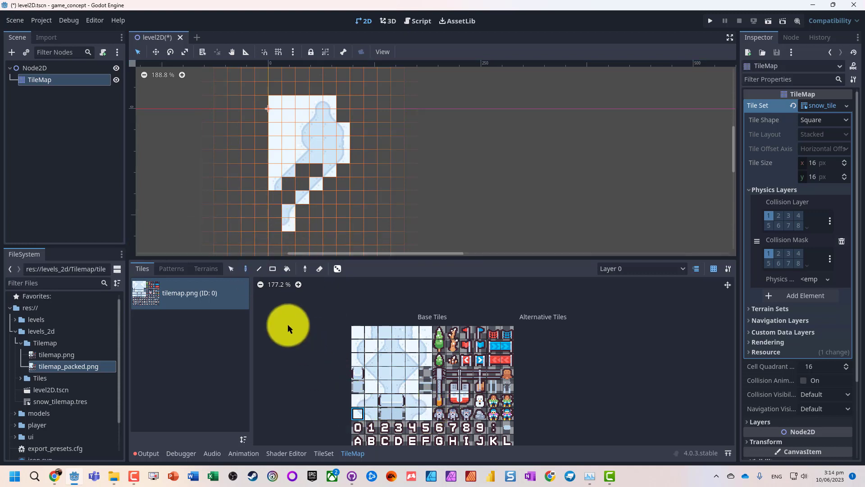
click(280, 223)
Step: Fill the slope's missing edge and interior cells, and cover the remaining cells out to column 5 and row 8 with plain snow tile (0, 0)
click(371, 332)
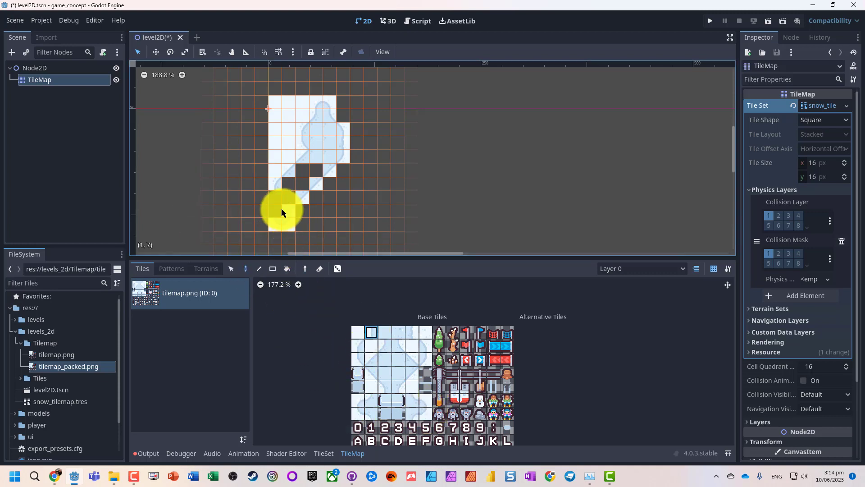
click(388, 370)
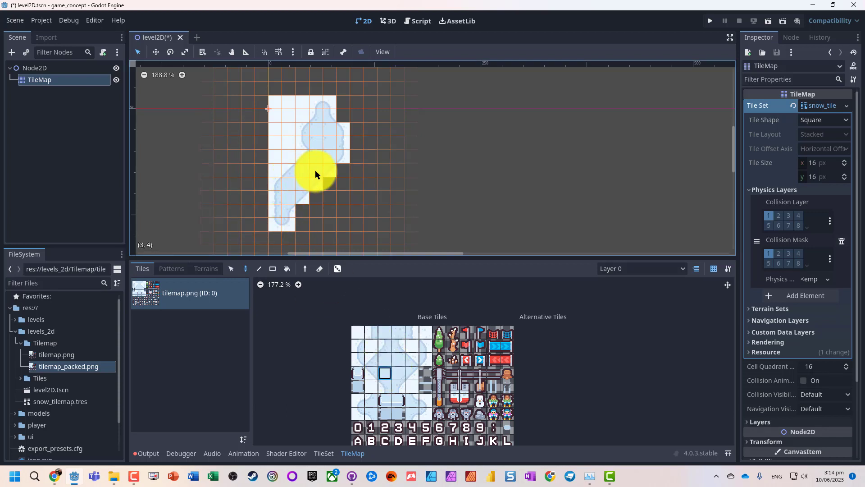
click(358, 331)
click(299, 225)
click(302, 210)
mouse_move(310, 223)
mouse_down()
mouse_move(333, 221)
mouse_move(347, 194)
mouse_up()
drag(342, 124, 340, 108)
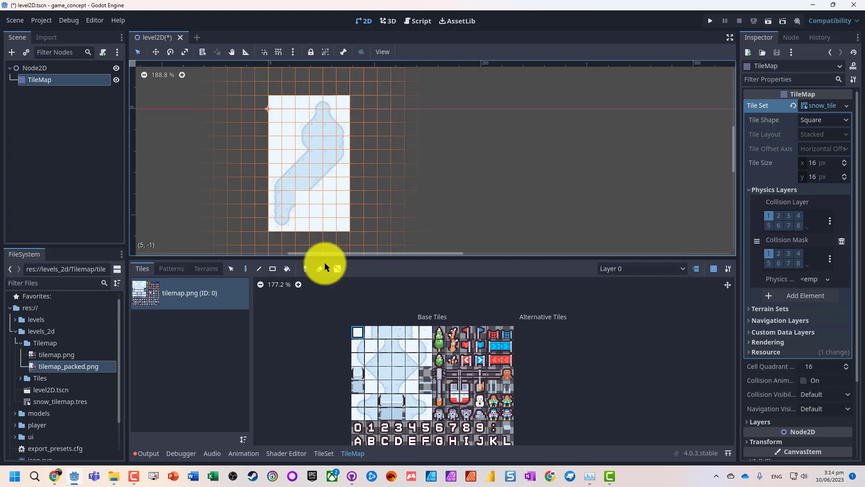
Step: Save the level2D scene, run it to preview the painted tile map, and close the game window
click(411, 373)
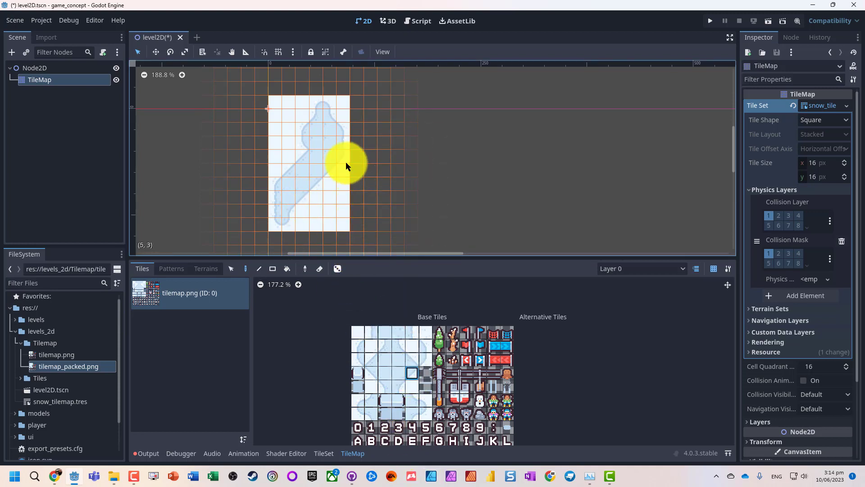
key(ctrl+s)
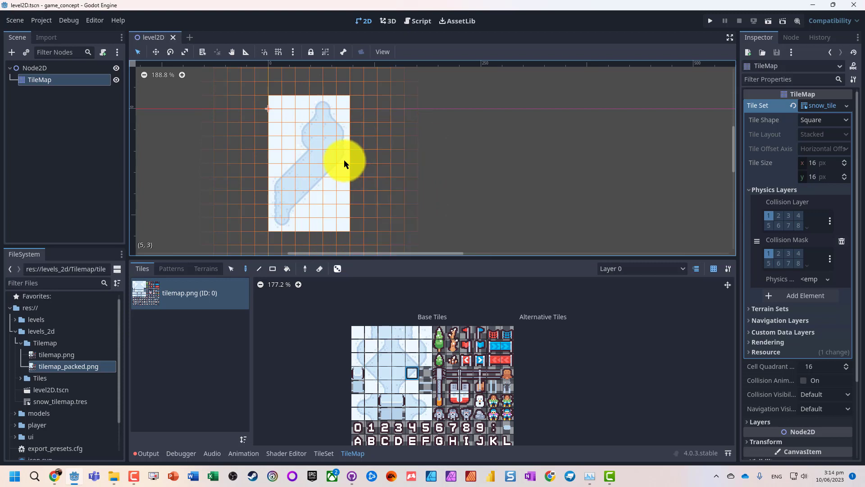
key(F6)
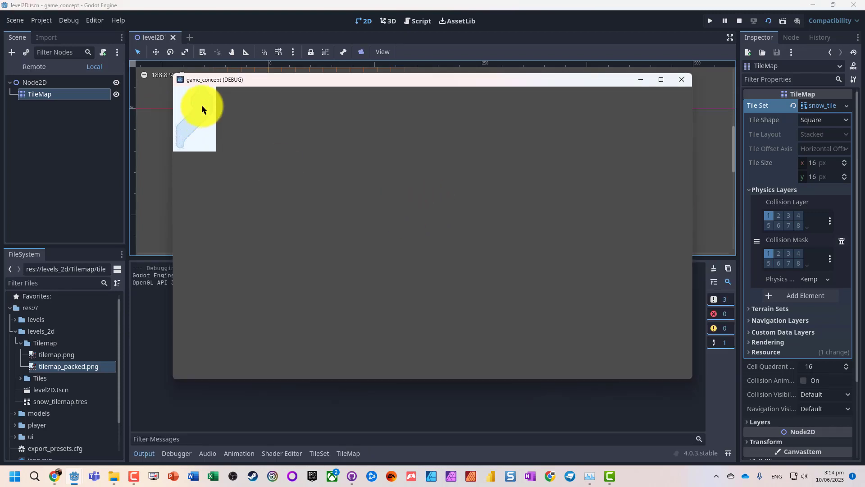
click(682, 80)
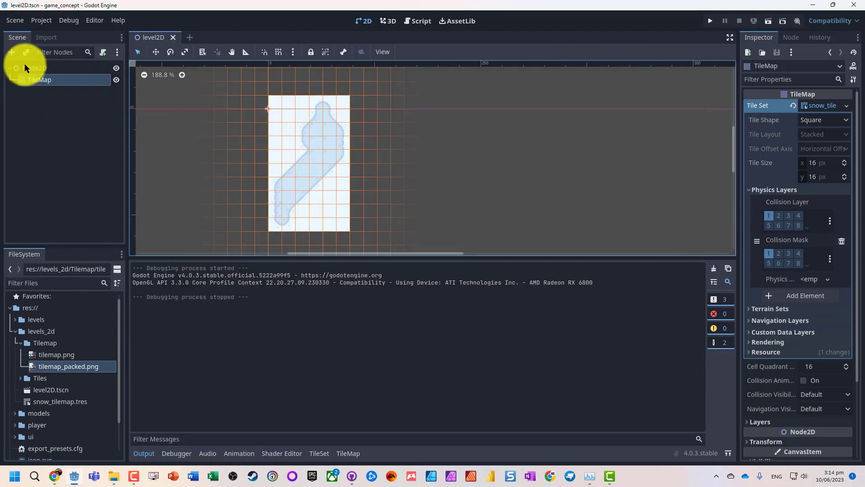
Step: Add a CharacterBody2D node as a child of Node2D
right_click(37, 67)
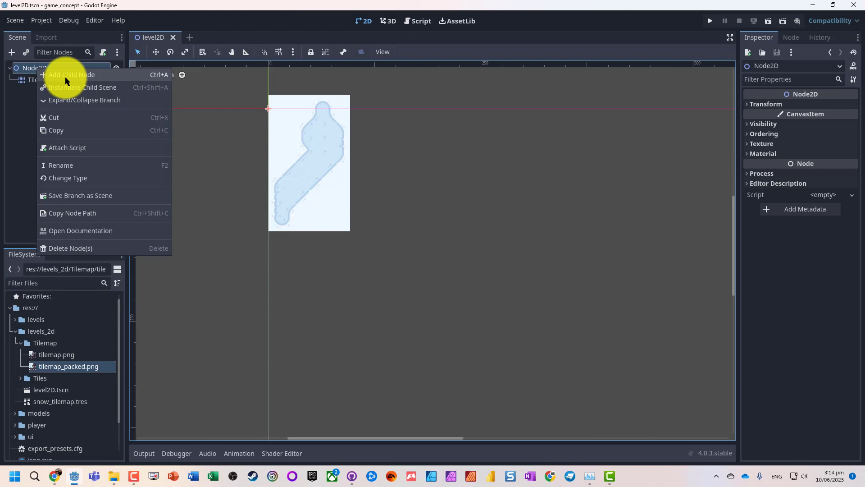
click(65, 77)
text(charact)
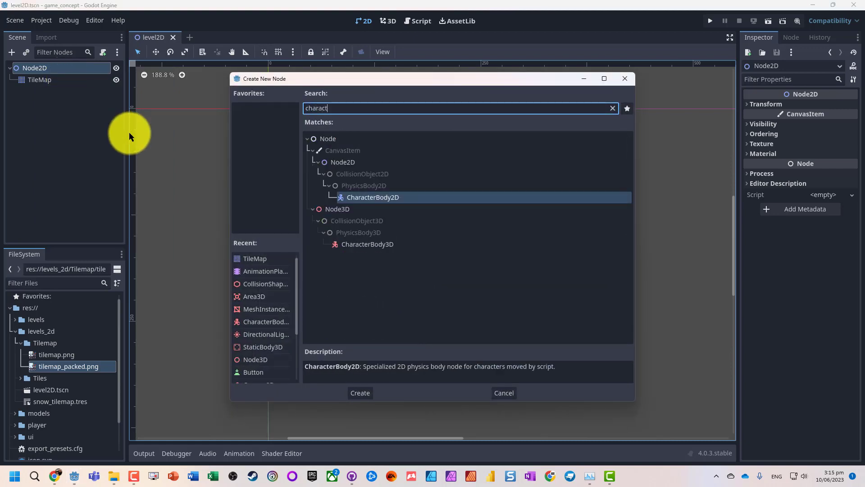
key(Return)
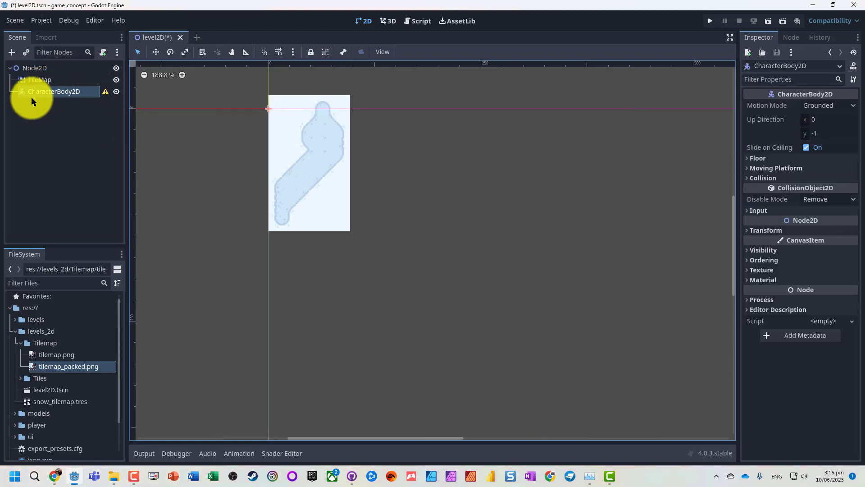
Step: Add a CollisionShape2D node as a child of the CharacterBody2D
right_click(56, 92)
click(79, 98)
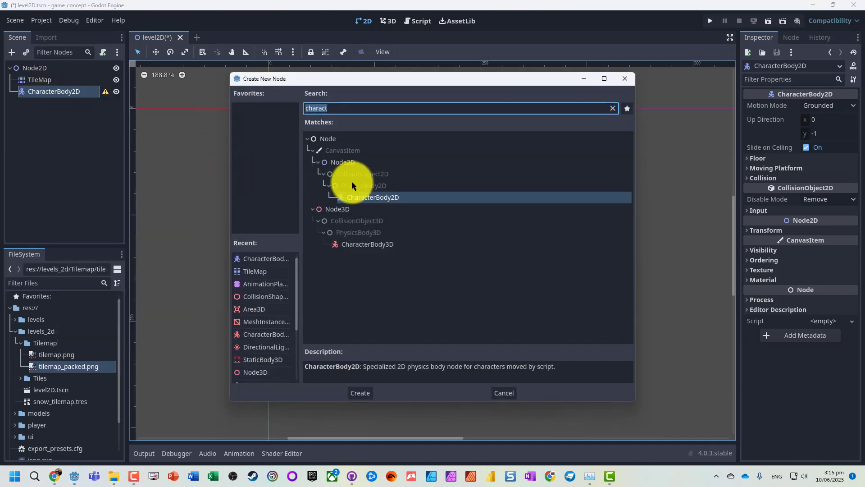
text(col)
text(lision)
key(Return)
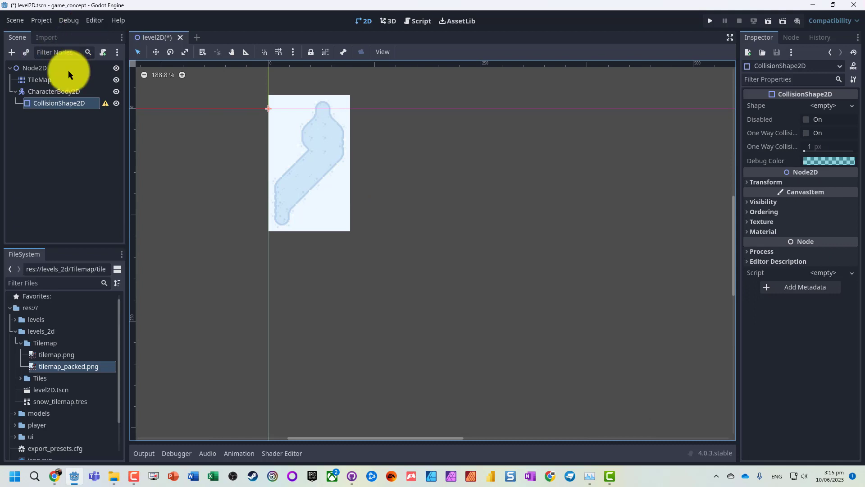
Step: Give the CollisionShape2D a new circle shape
right_click(59, 102)
click(95, 106)
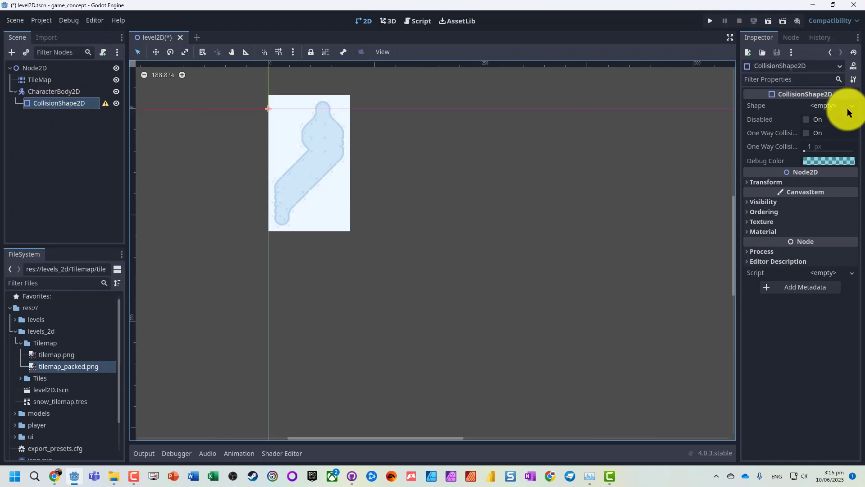
click(839, 106)
click(785, 157)
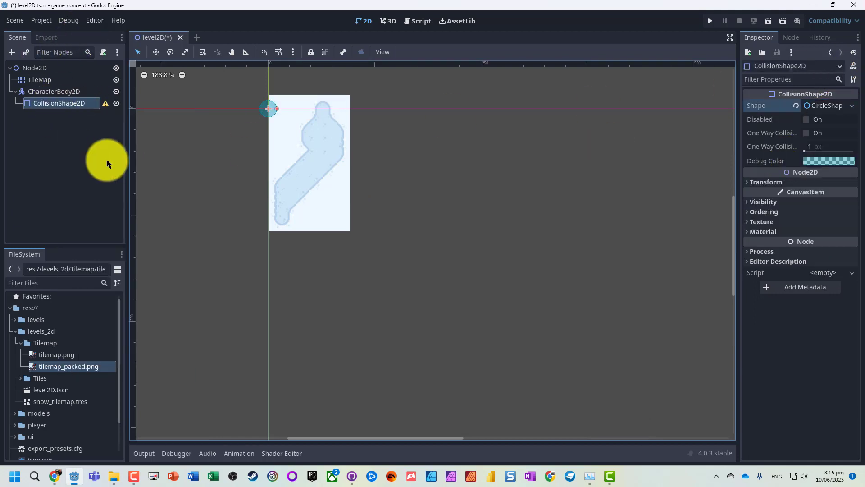
Step: Add a Sprite2D node as a child of the CharacterBody2D
right_click(58, 90)
click(71, 94)
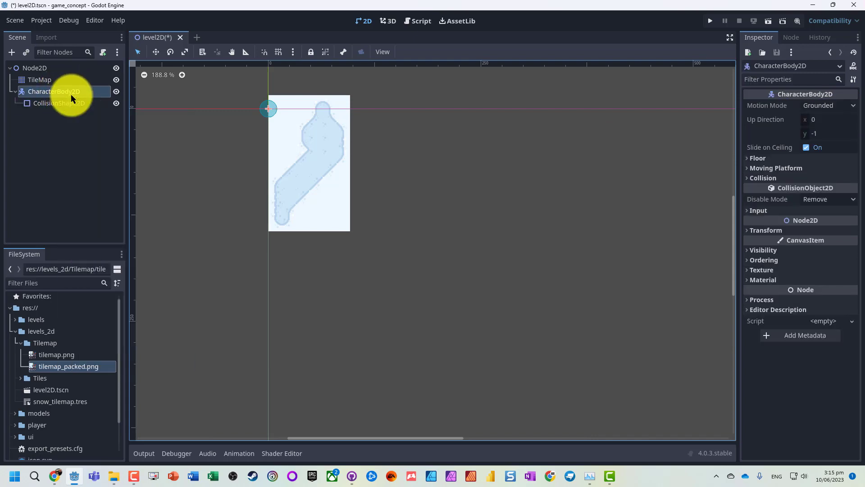
text(spr)
key(Return)
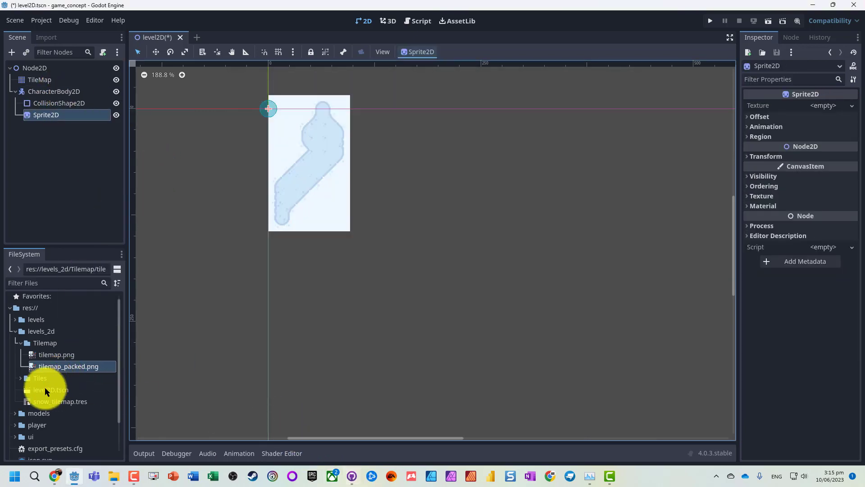
Step: Assign tile_0082.png from the Tiles folder as the Sprite2D's texture
click(21, 377)
scroll(57, 388, down, 5)
scroll(47, 422, down, 9)
scroll(47, 420, down, 10)
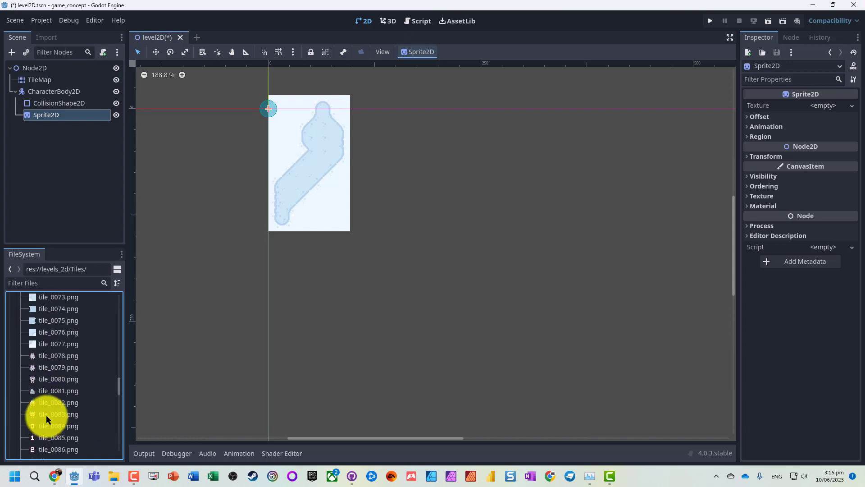
drag(44, 402, 50, 112)
scroll(265, 109, up, 3)
scroll(264, 109, up, 10)
Step: Attach a new CharacterBody2D.gd script to the CharacterBody2D using the Basic Movement template, and save the scene
click(64, 91)
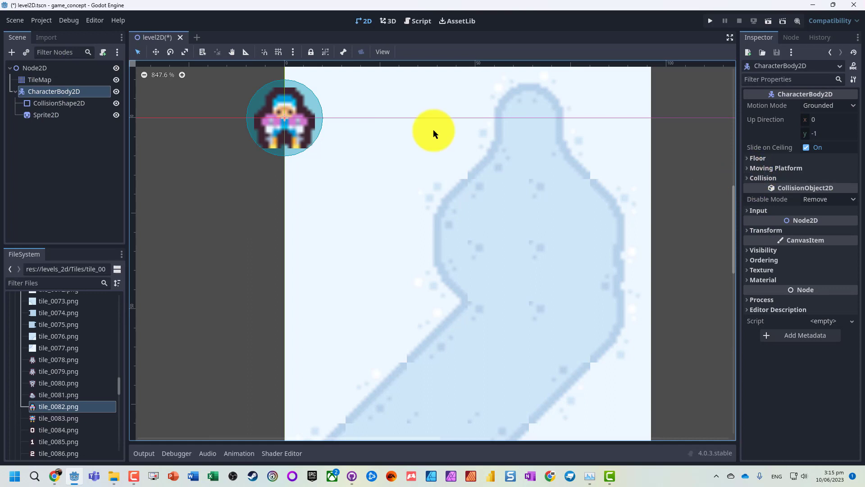
right_click(61, 88)
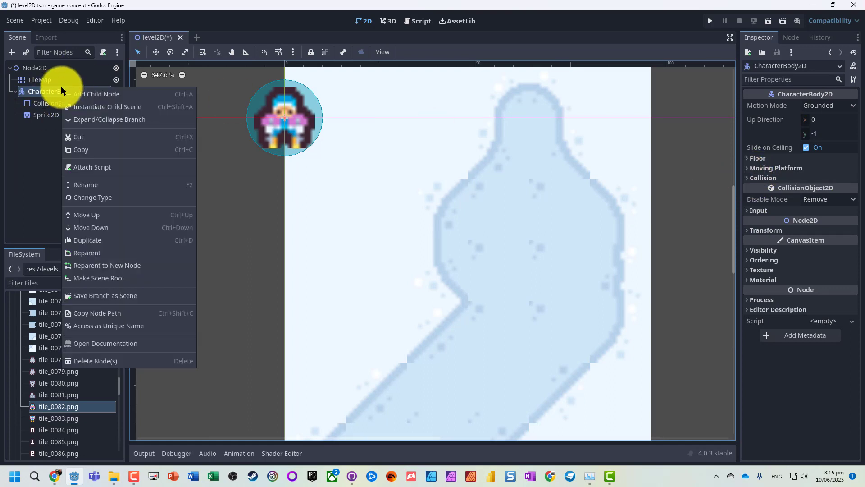
click(104, 165)
click(378, 203)
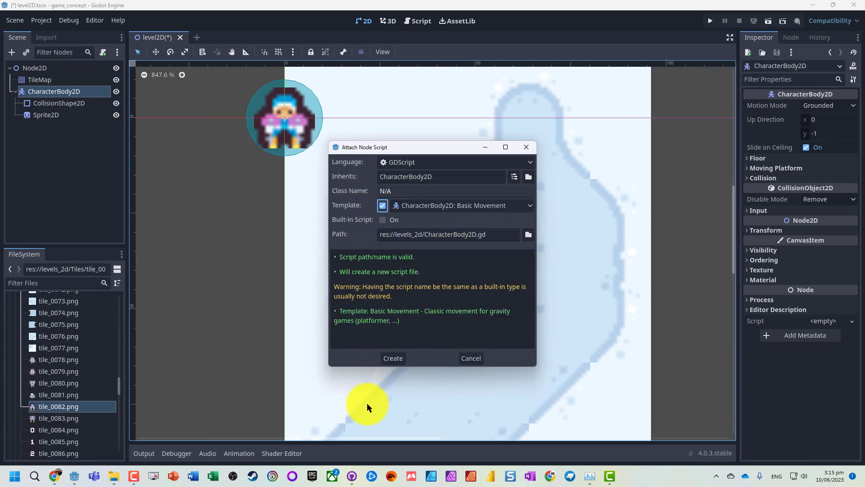
click(391, 359)
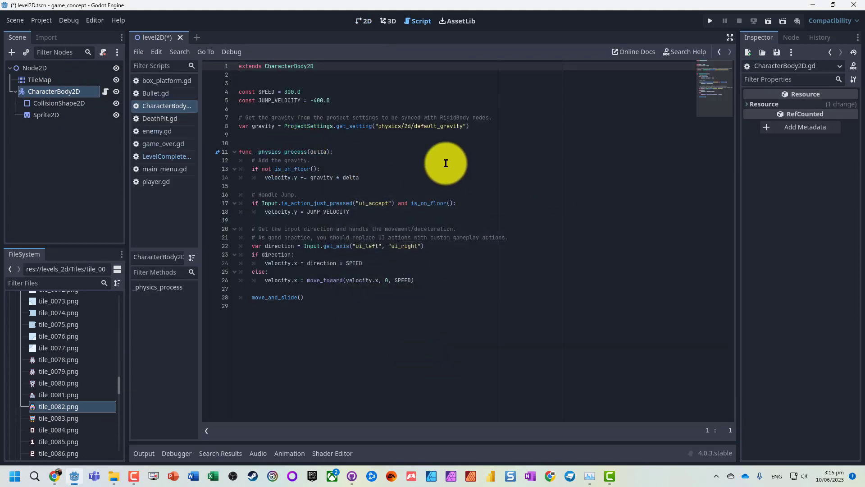
key(ctrl+s)
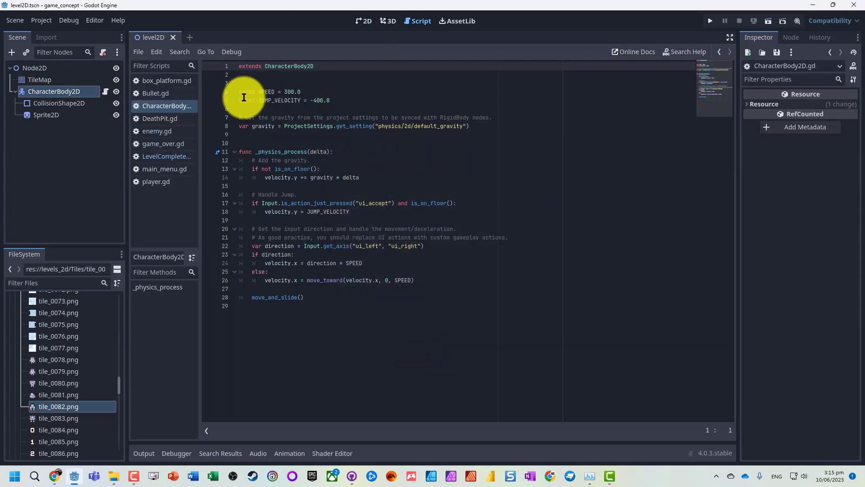
Step: Return to the 2D view, run the game to check the falling character, and close the game window
click(366, 21)
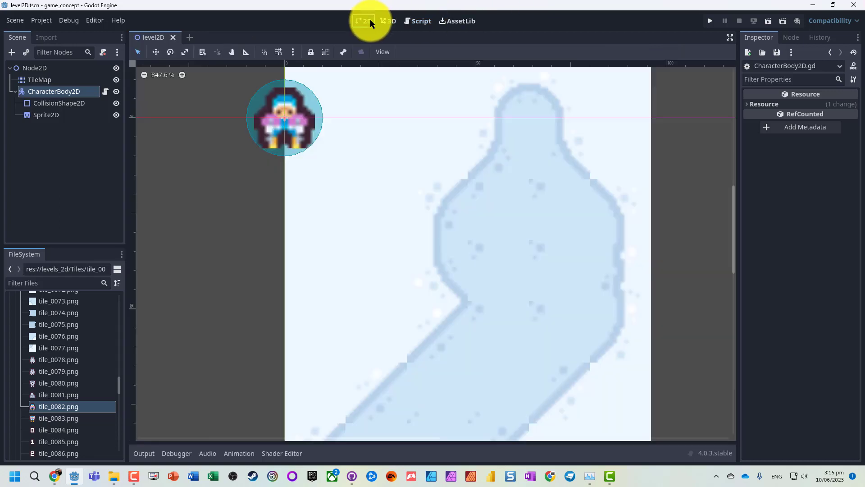
key(F5)
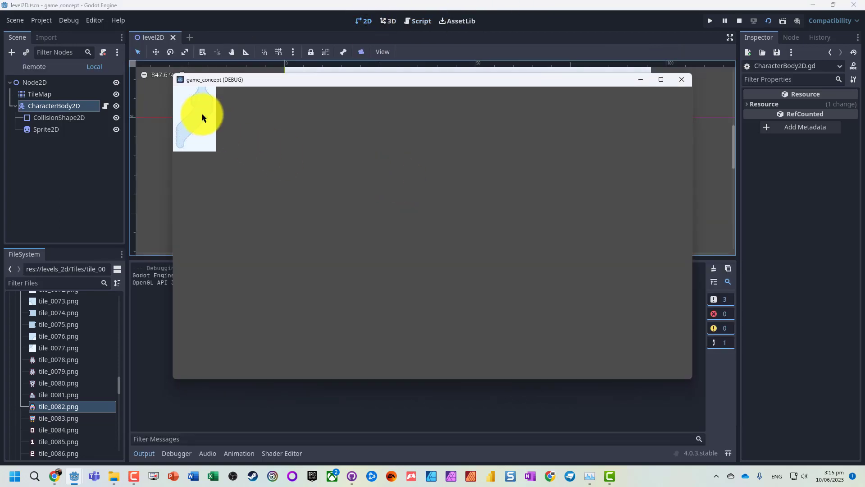
click(681, 79)
Step: Add a Camera2D node to the CharacterBody2D and place it first among the body's children
right_click(47, 91)
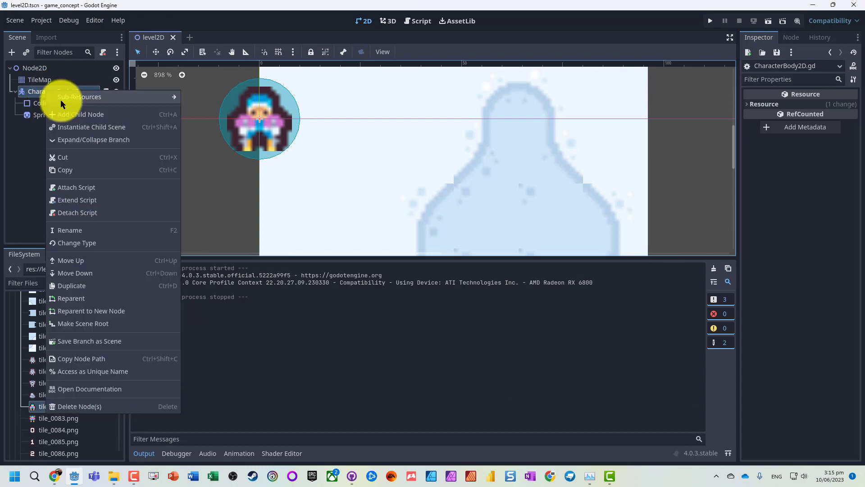
click(73, 114)
text(camer)
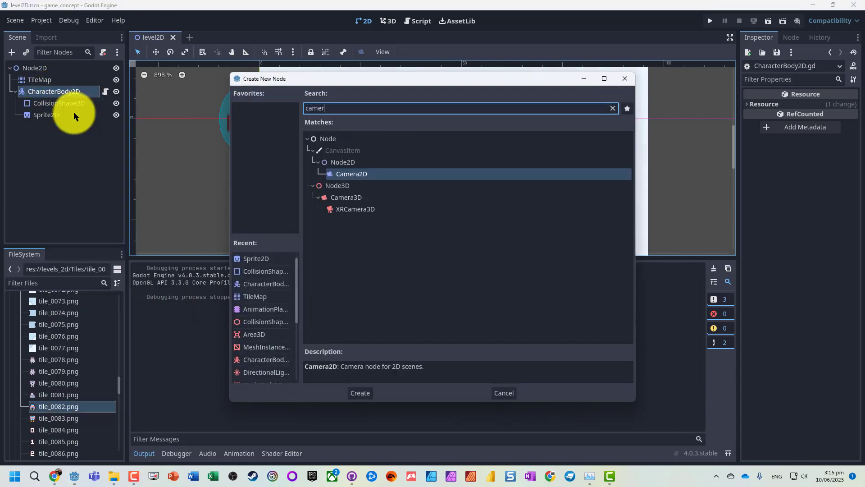
key(Return)
drag(67, 127, 59, 93)
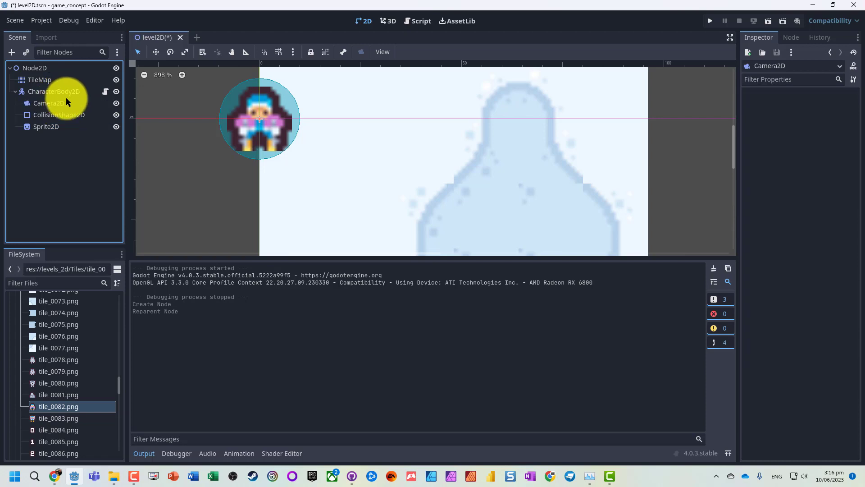
Step: Move the CharacterBody2D with the Move tool to the top of the ski slope, at position (64, 0)
scroll(156, 114, down, 6)
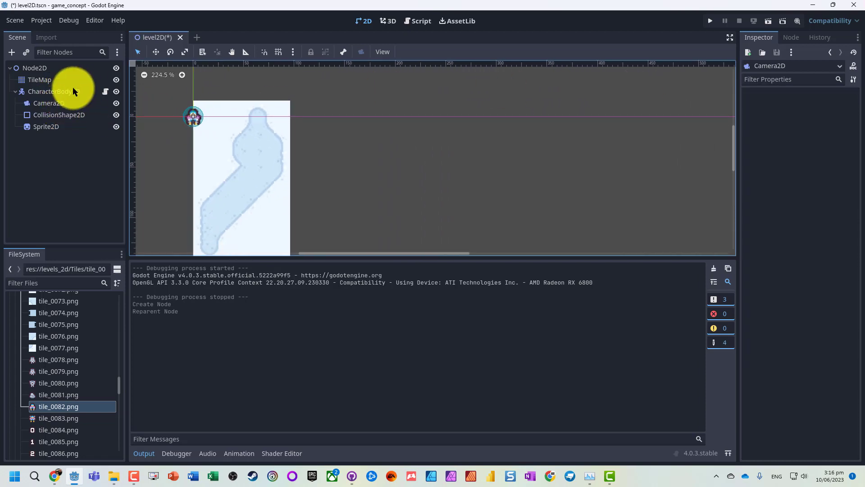
click(47, 100)
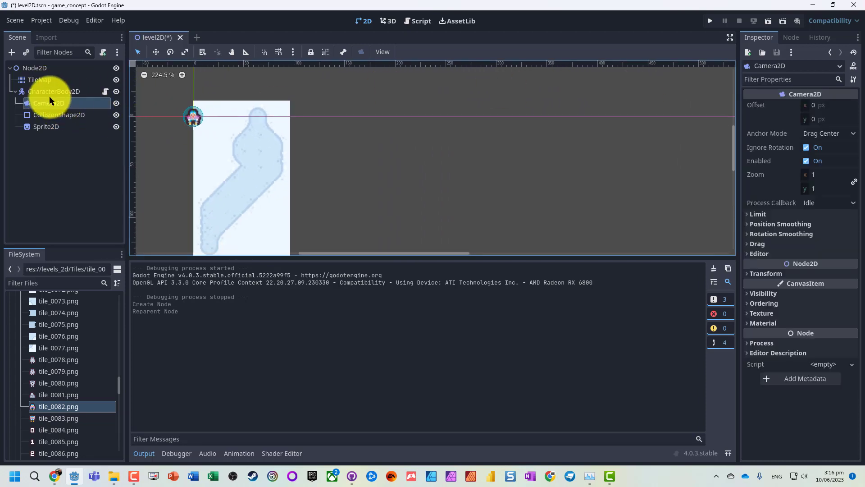
click(63, 92)
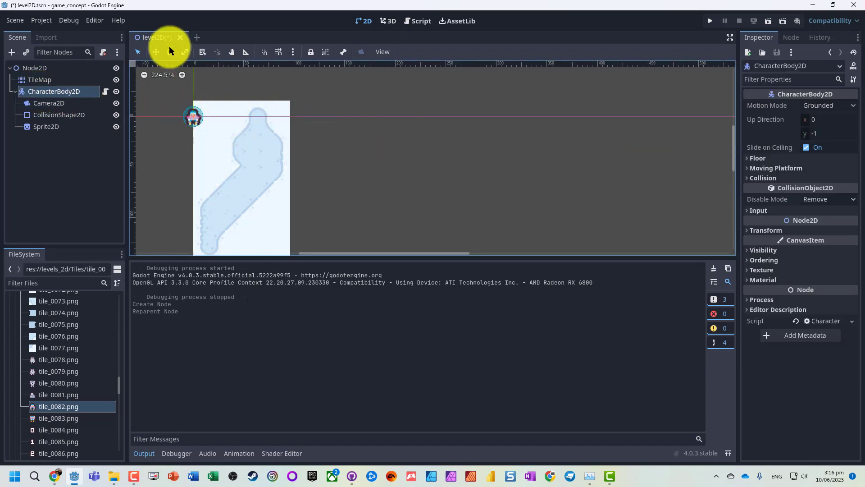
click(155, 52)
drag(206, 116, 267, 125)
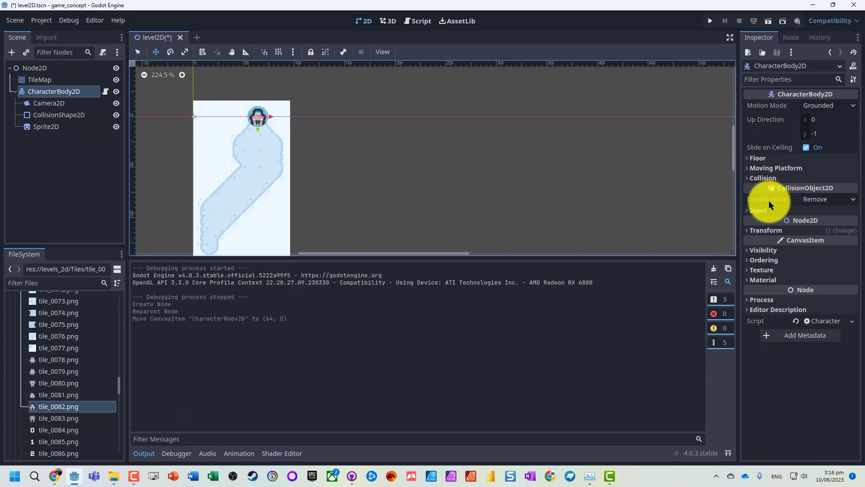
Step: Set the CharacterBody2D's scale to 0.5 on both axes, test-run the scene, and close the game window
click(750, 229)
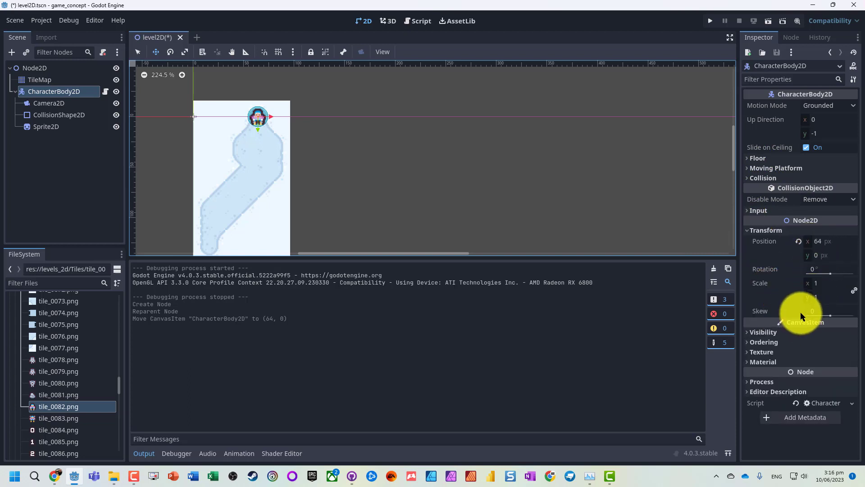
click(816, 282)
text(0.5)
key(Tab)
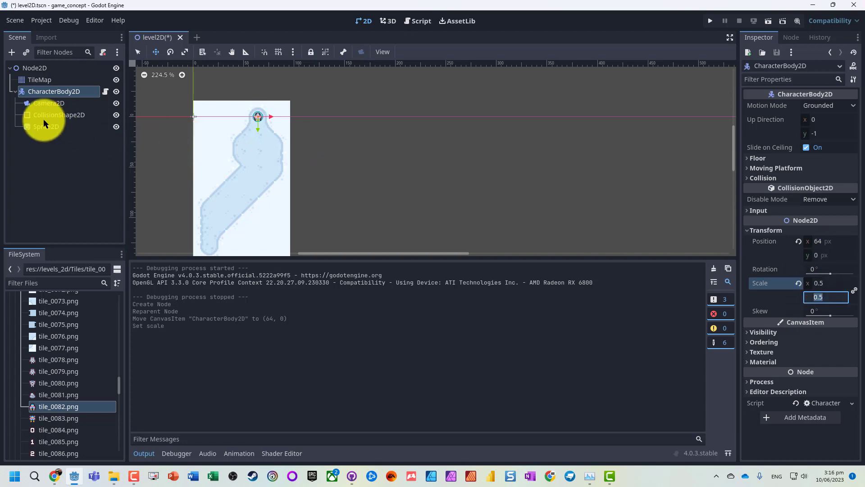
key(F6)
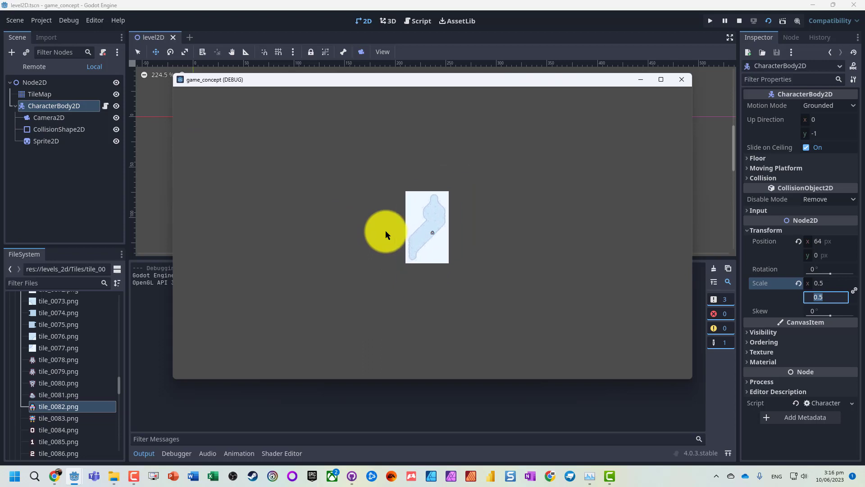
click(681, 80)
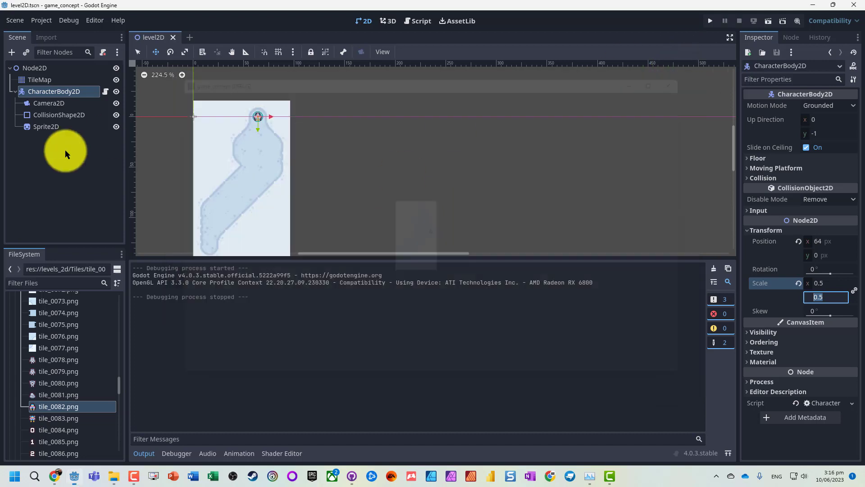
Step: Set the Camera2D's zoom to 5 on both axes
click(44, 105)
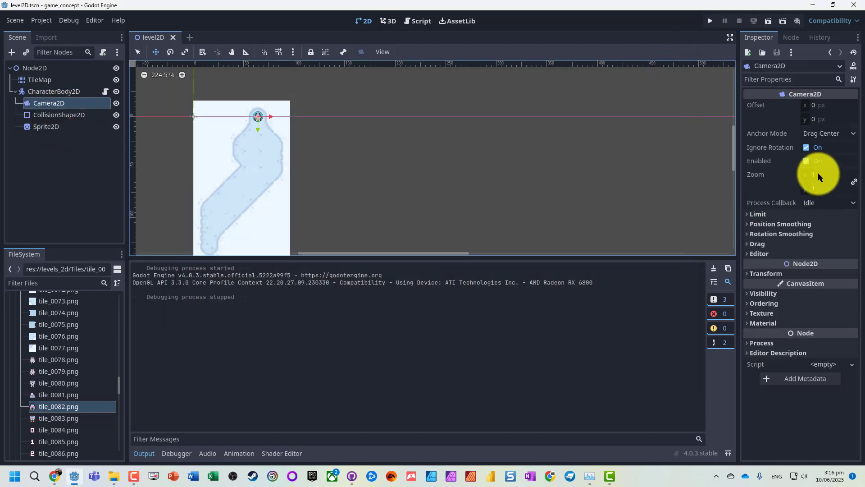
click(818, 174)
text(5)
key(Tab)
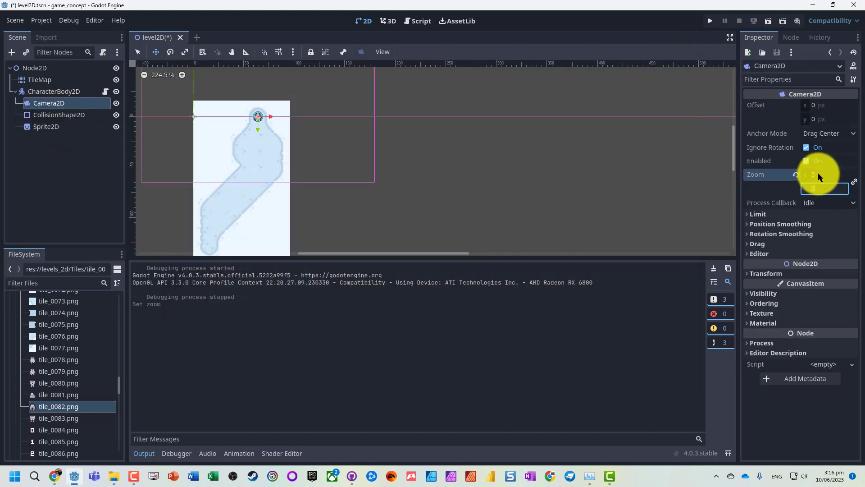
Step: Run the game, steer the character around the slope to test its movement and wall collisions, and close the game window
key(F5)
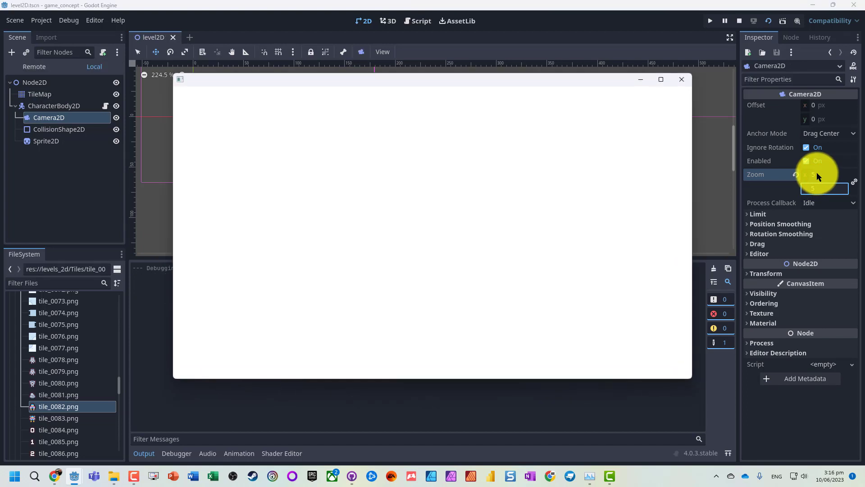
key(Left)
key(Right)
key(Left)
key(Right)
key(Right)
key(Left)
key(Right)
key(Left)
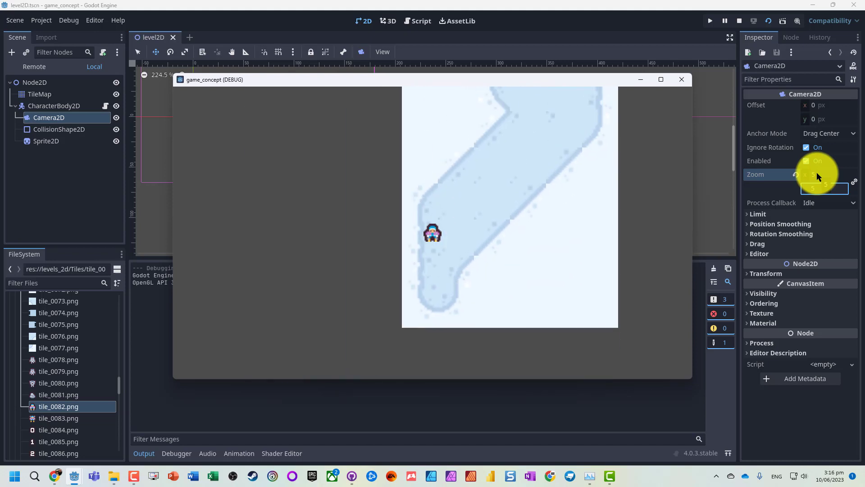
key(Right)
key(Down)
key(Up)
key(Left)
key(Down)
key(Right)
key(Up)
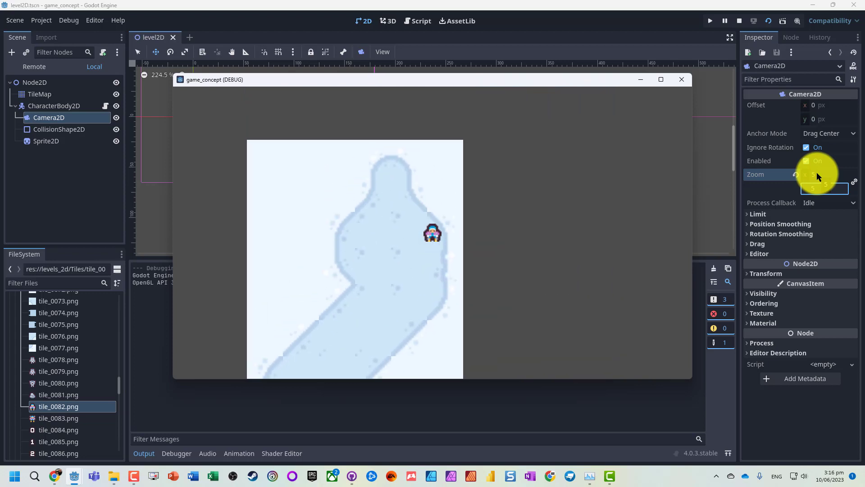
key(Left)
key(Right)
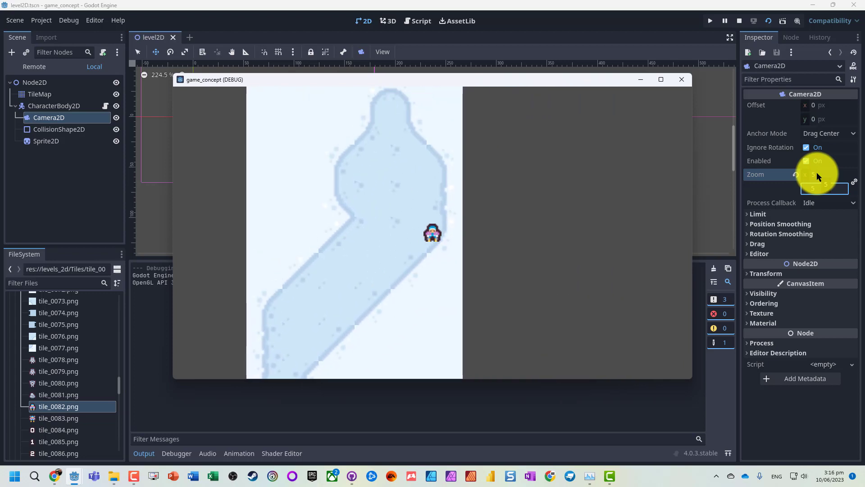
click(683, 83)
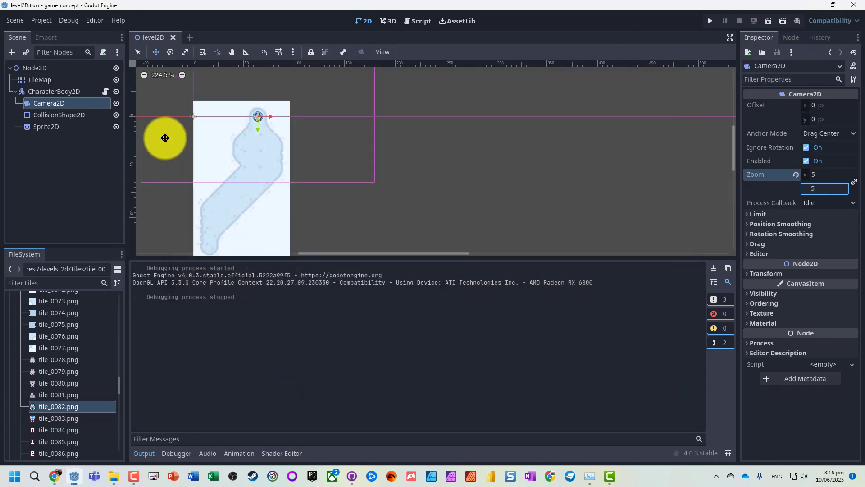
Step: Select all the individual tile images in the levels_2d Tiles folder, from tile_0000.png through tile_0131.png
click(46, 80)
scroll(74, 336, up, 20)
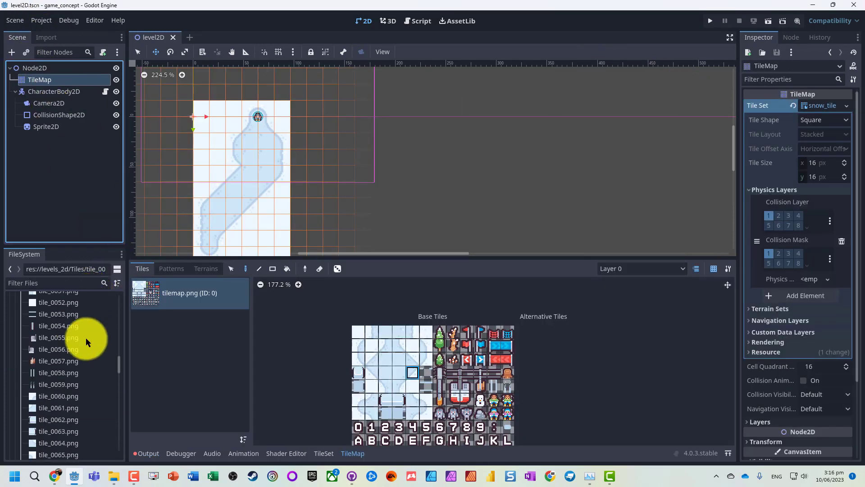
click(46, 357)
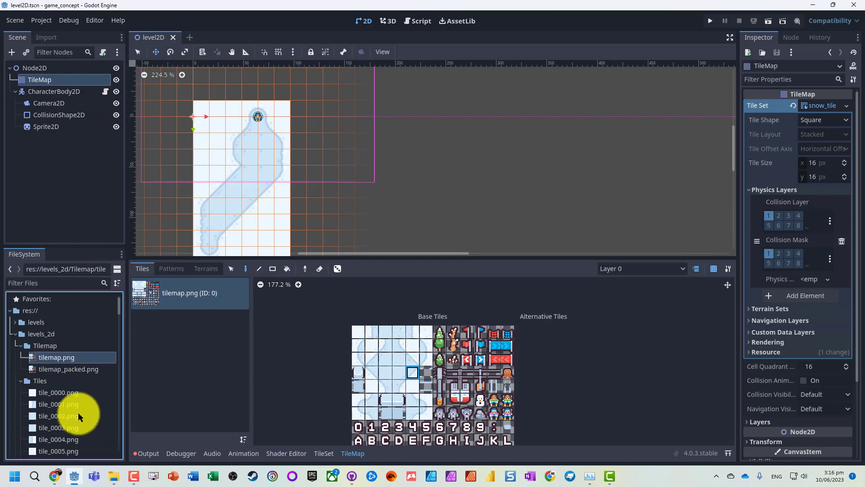
scroll(58, 374, down, 1)
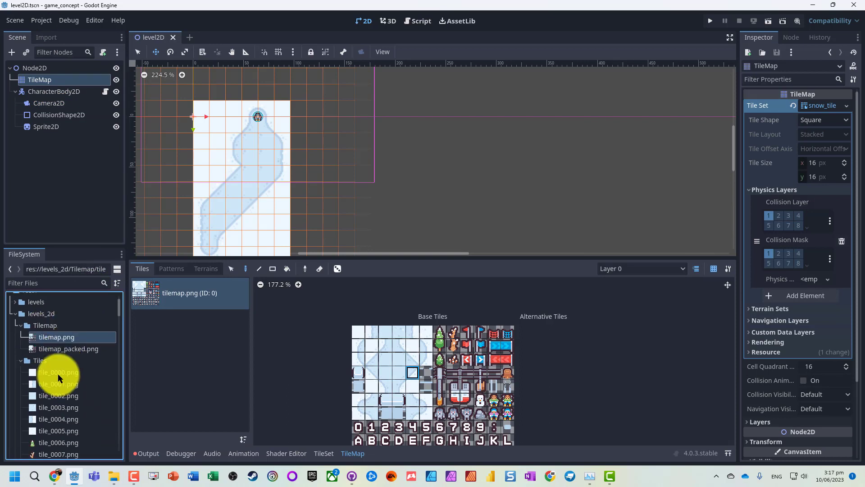
click(72, 375)
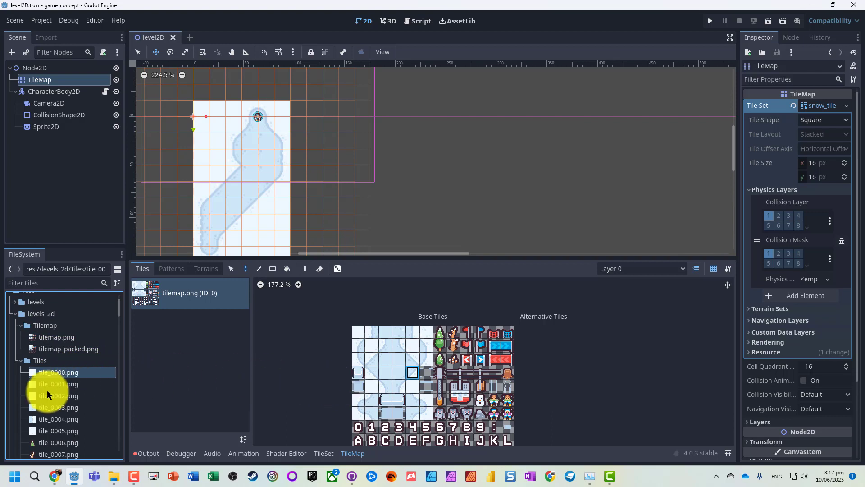
scroll(53, 373, down, 12)
scroll(53, 372, up, 14)
scroll(55, 377, down, 2)
scroll(55, 376, down, 6)
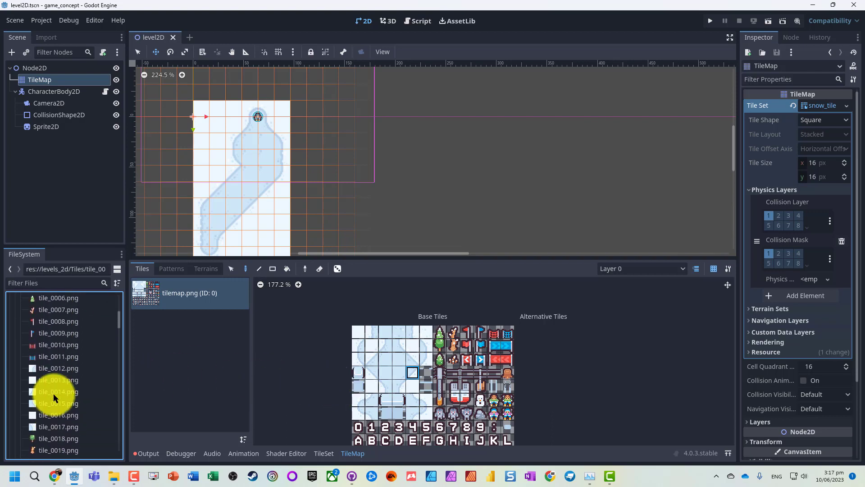
scroll(53, 393, up, 5)
scroll(80, 406, down, 20)
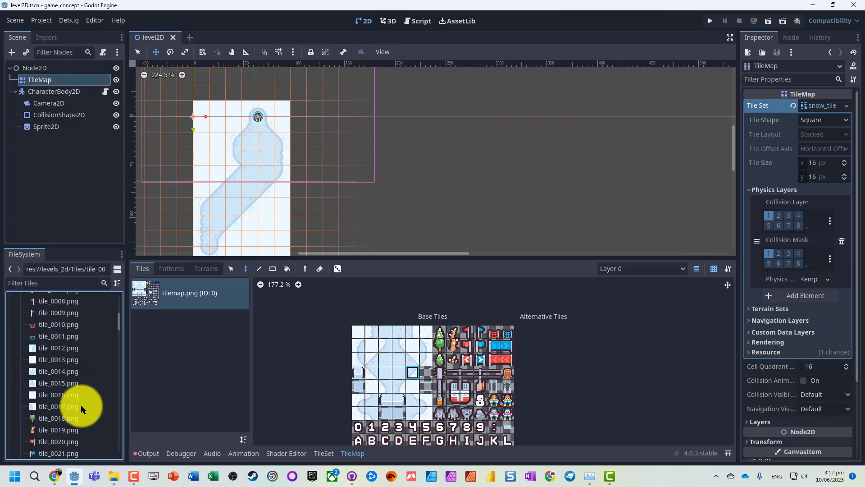
scroll(79, 409, down, 20)
scroll(77, 409, down, 9)
shift+click(63, 442)
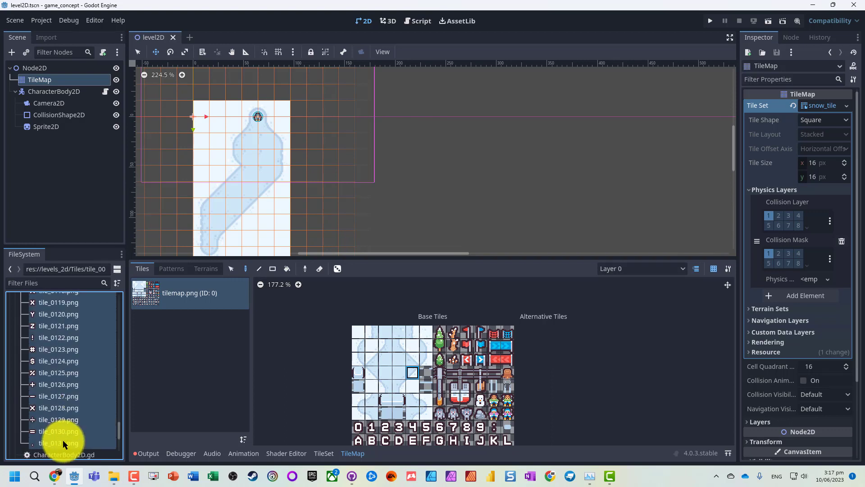
Step: Set the import type of the selected tile images to TextureAtlas
right_click(55, 314)
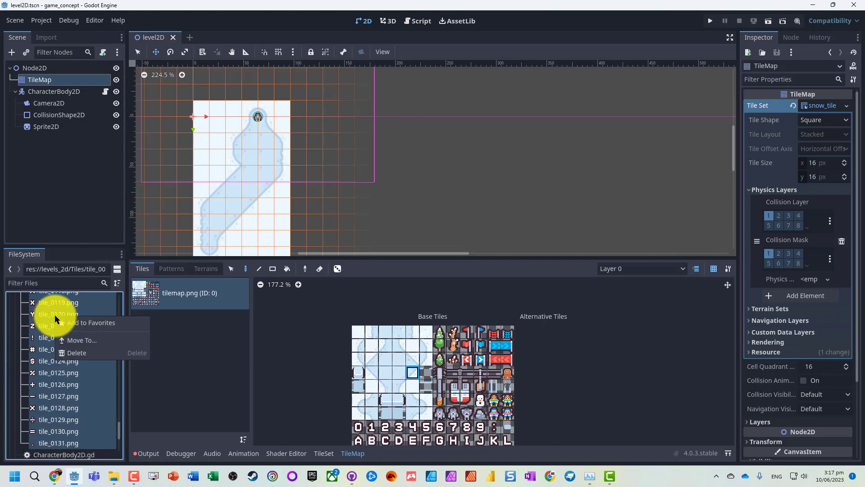
click(23, 35)
click(45, 36)
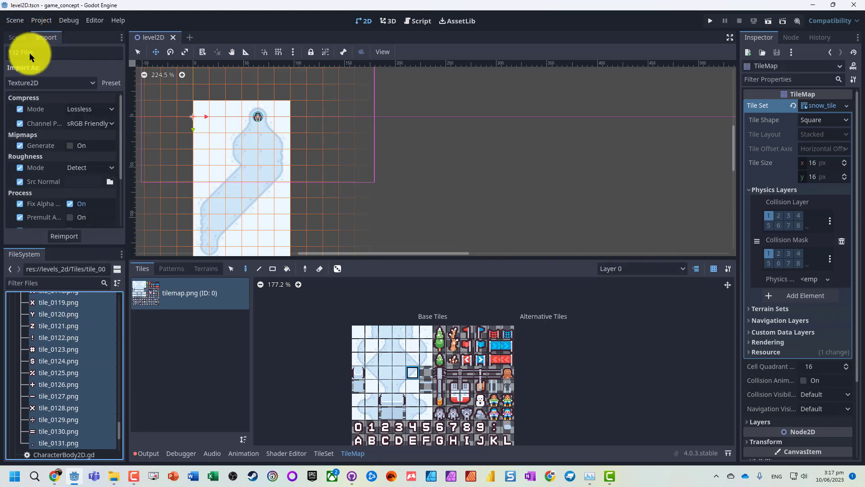
click(68, 83)
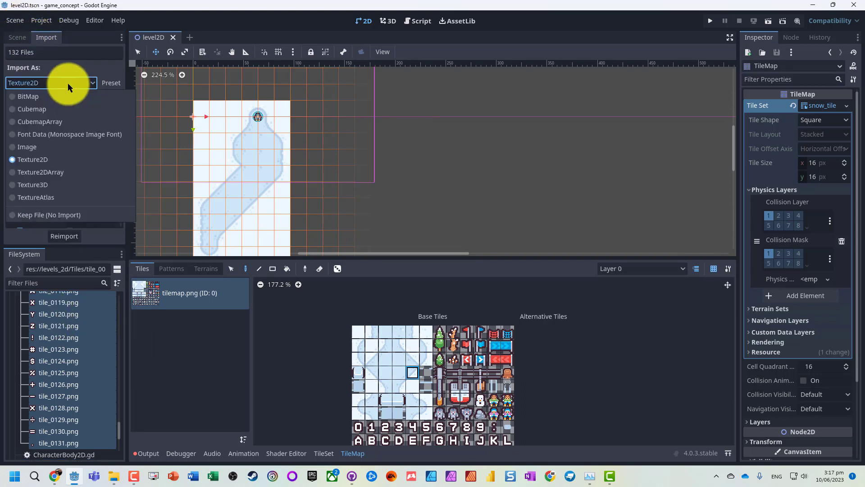
click(30, 197)
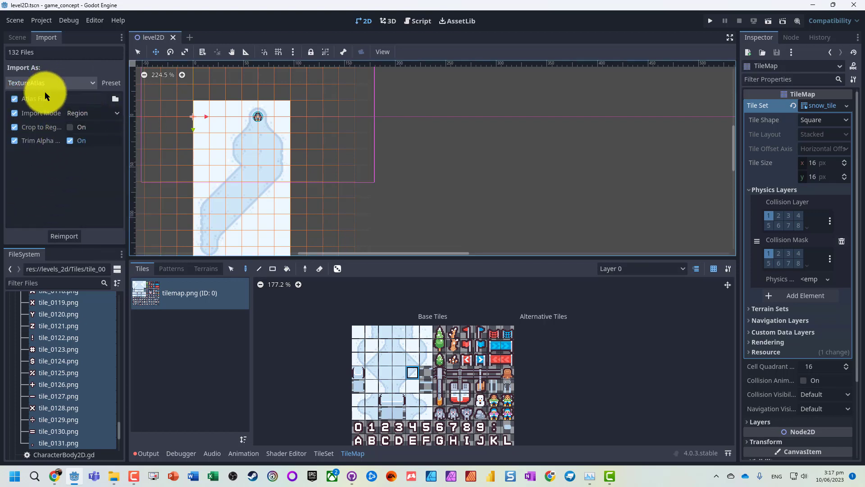
click(84, 99)
click(115, 100)
text(s)
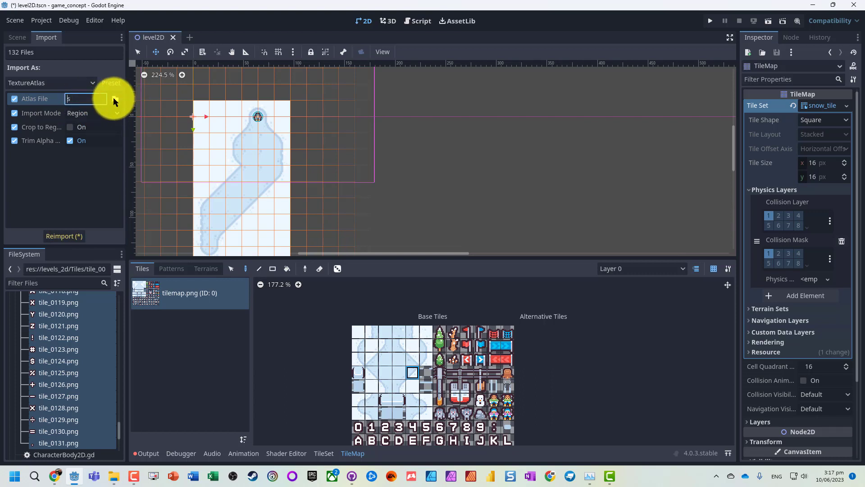
key(BackSpace)
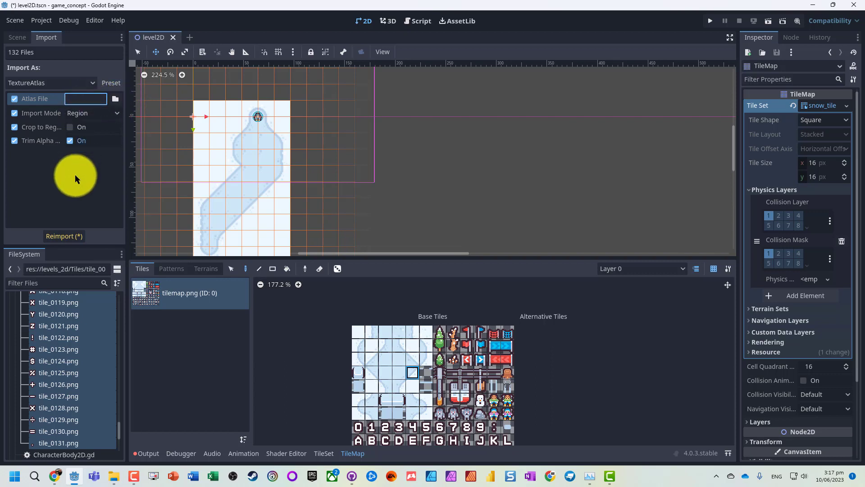
click(85, 115)
Step: Set the atlas file to a PNG named skimap in the levels_2d folder, and reimport the tiles, saving scenes and restarting the editor
click(113, 99)
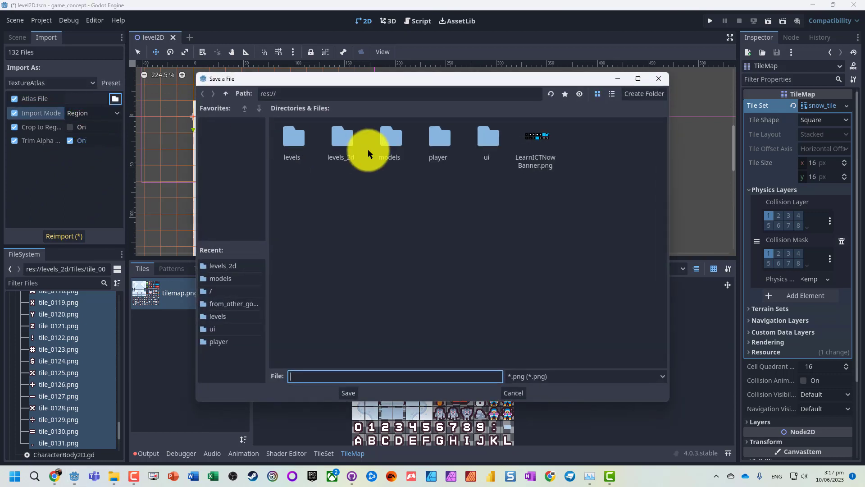
double_click(340, 137)
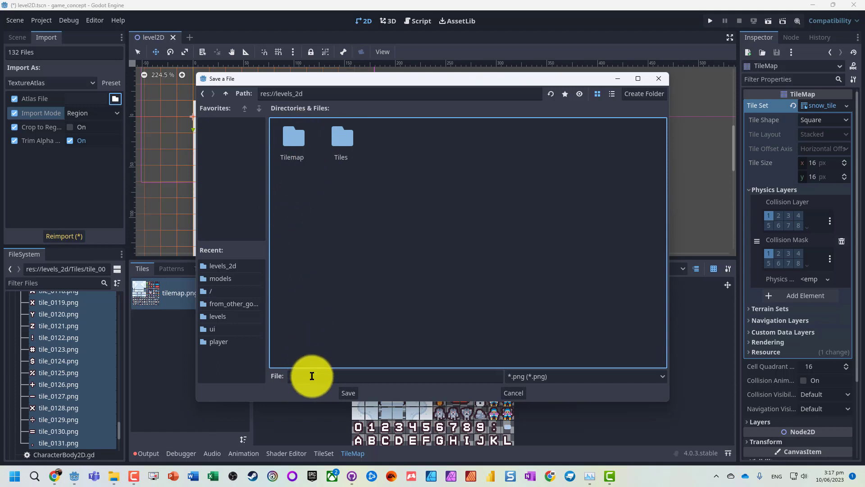
click(312, 377)
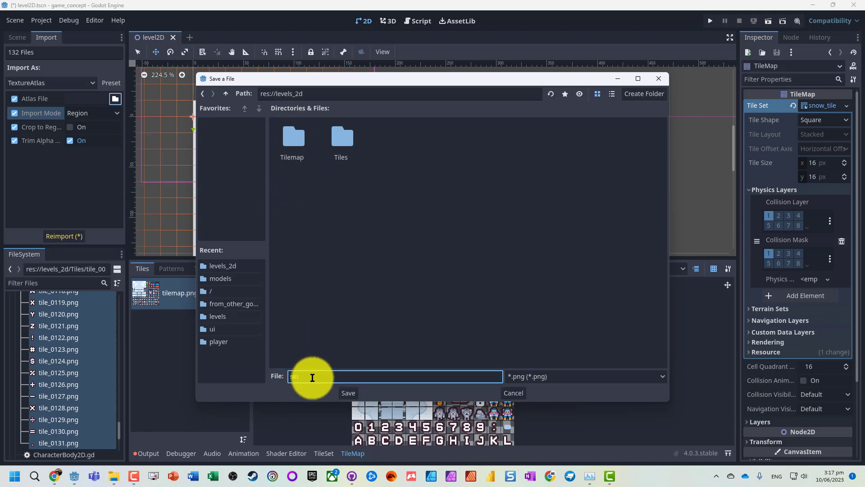
text(skimap)
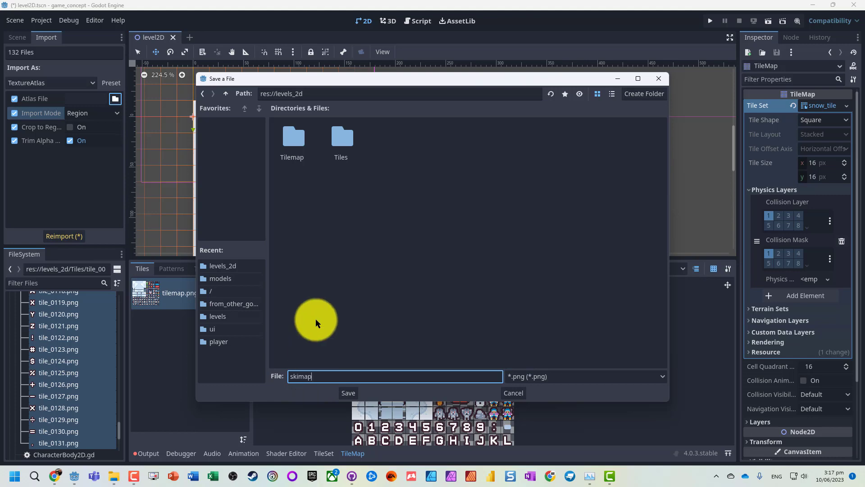
click(533, 377)
click(534, 377)
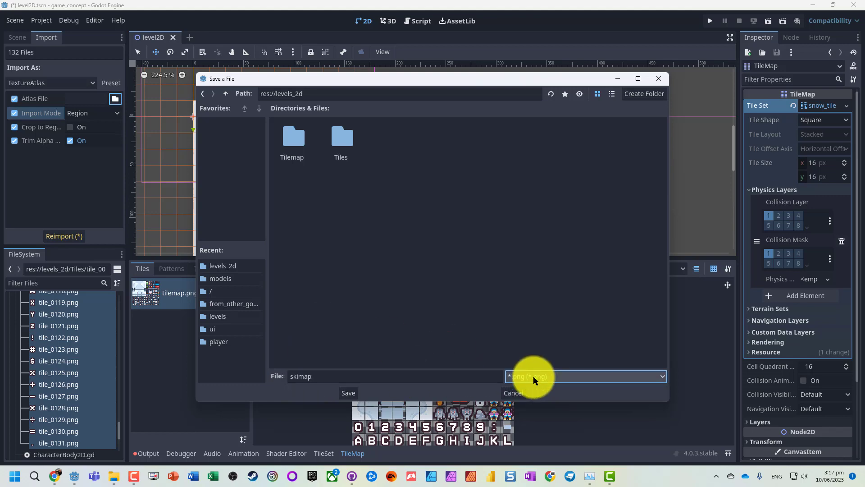
click(345, 389)
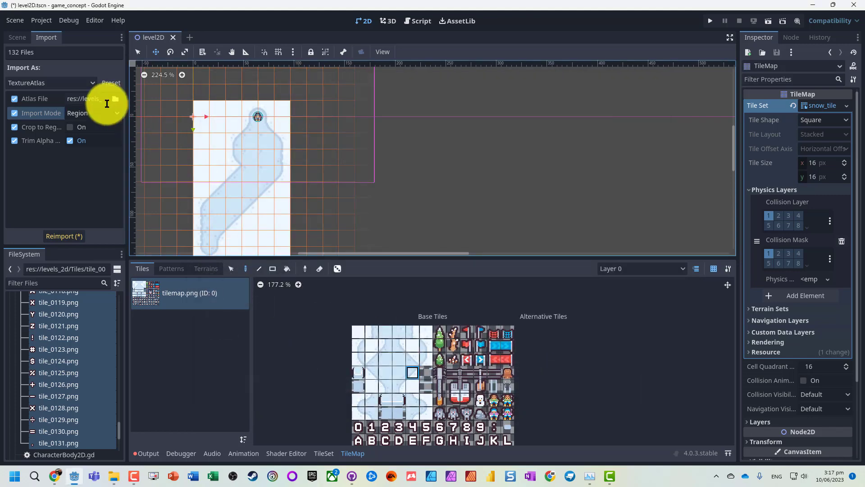
click(60, 237)
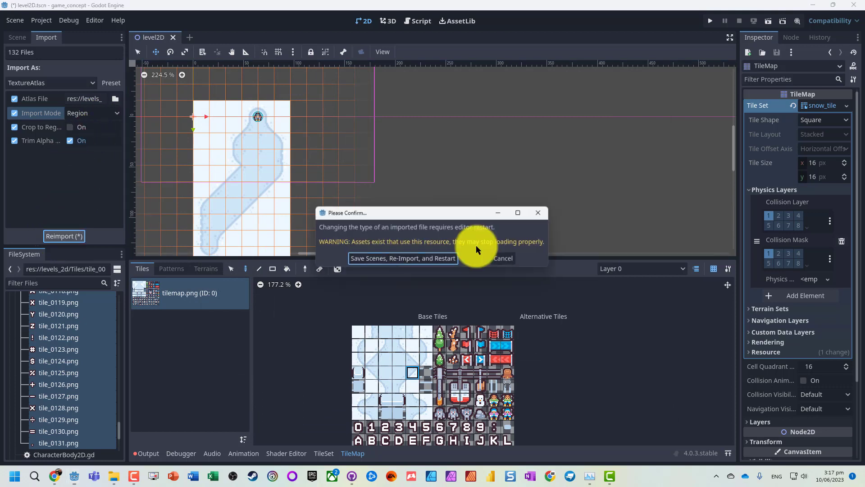
click(399, 259)
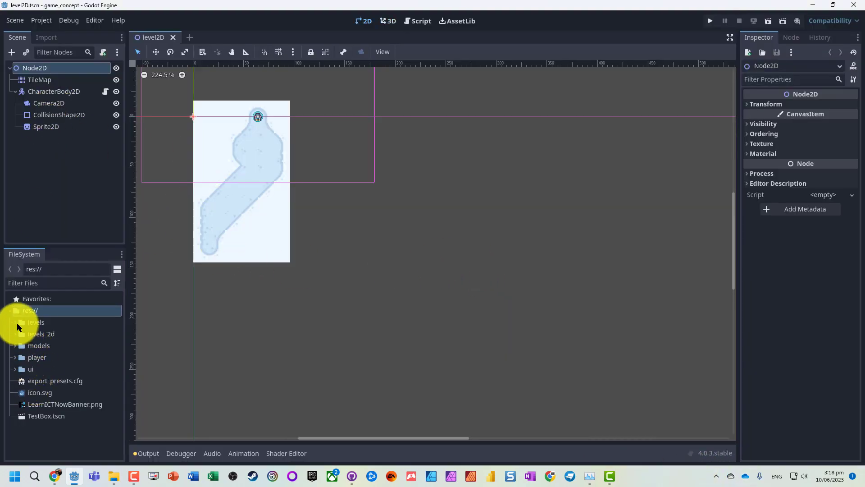
Step: Open skimap.png from the levels_2d folder to examine the generated atlas texture
click(14, 333)
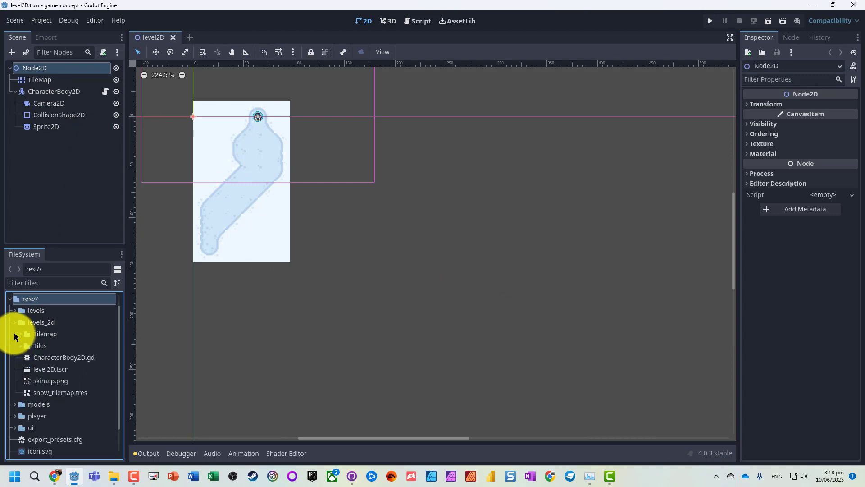
click(46, 380)
double_click(27, 381)
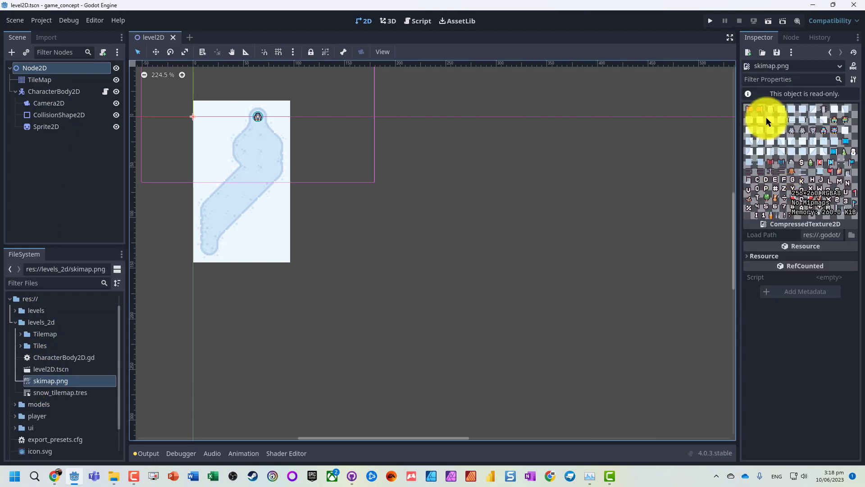